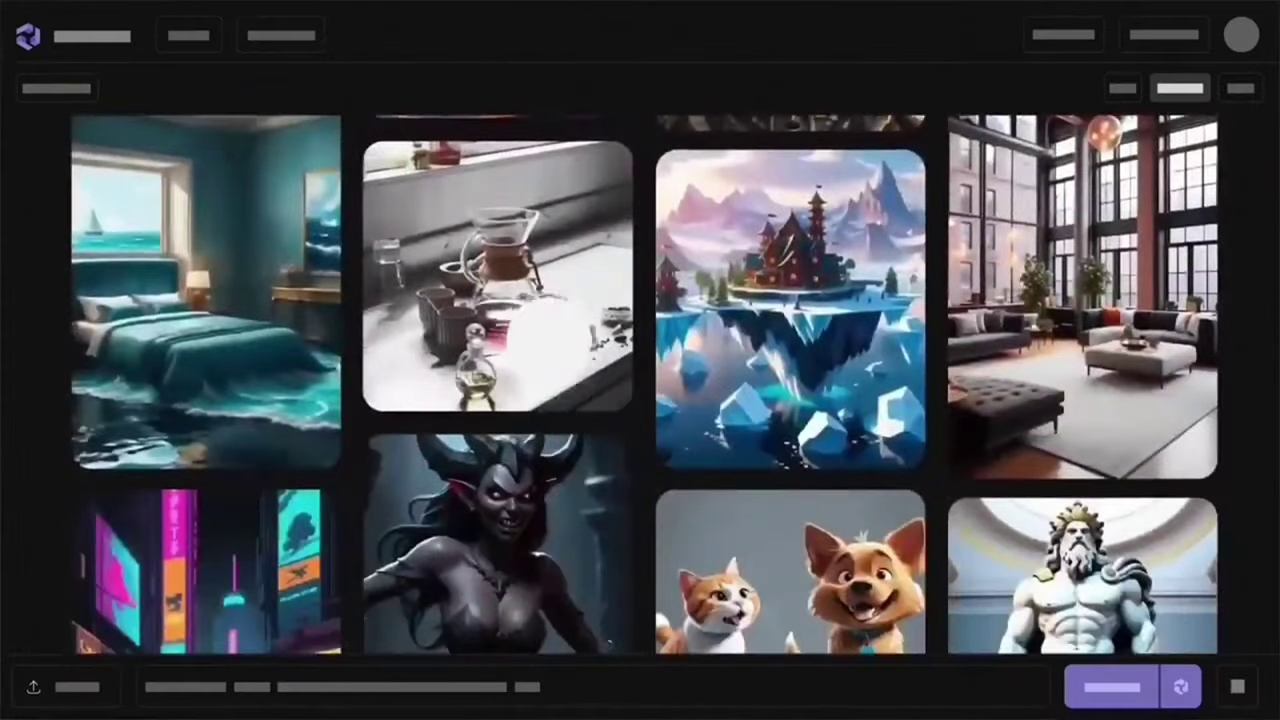
- Browse the rising images in the CGDream gallery
{"action": "left_click", "coordinate": [497, 277]}
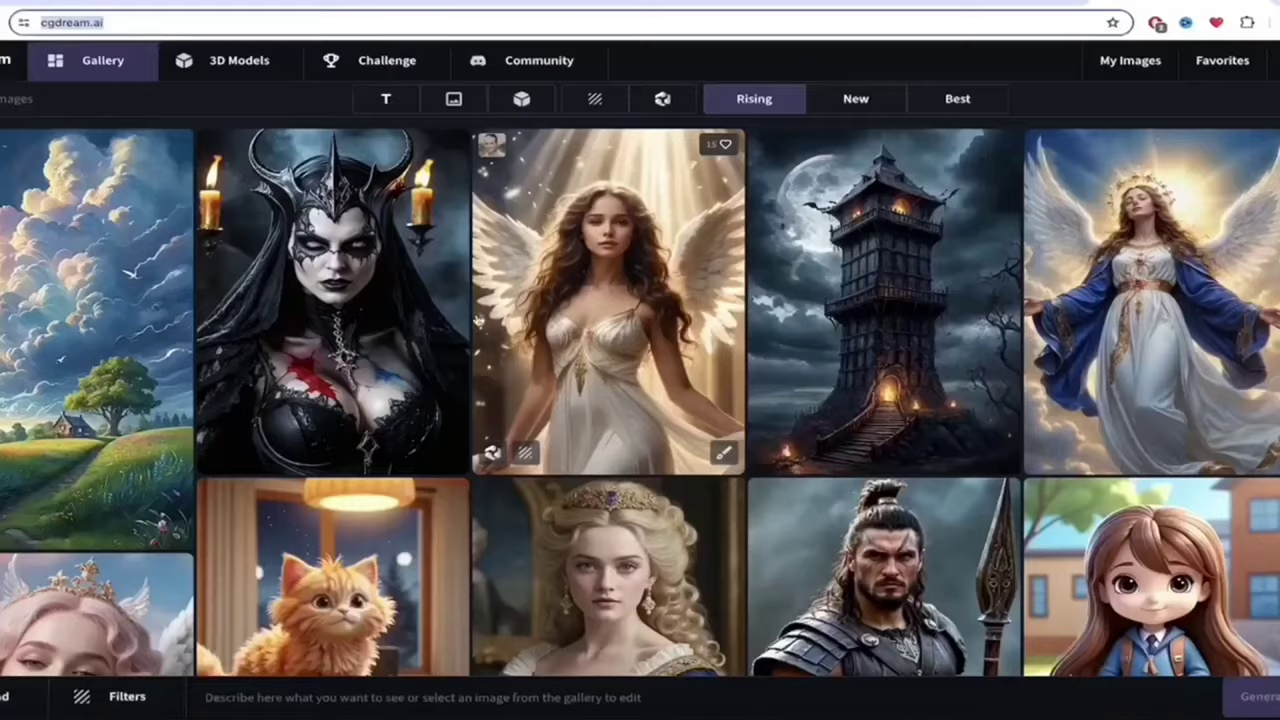
{"action": "scroll", "coordinate": [340, 293], "scroll_direction": "down", "scroll_amount": 6}
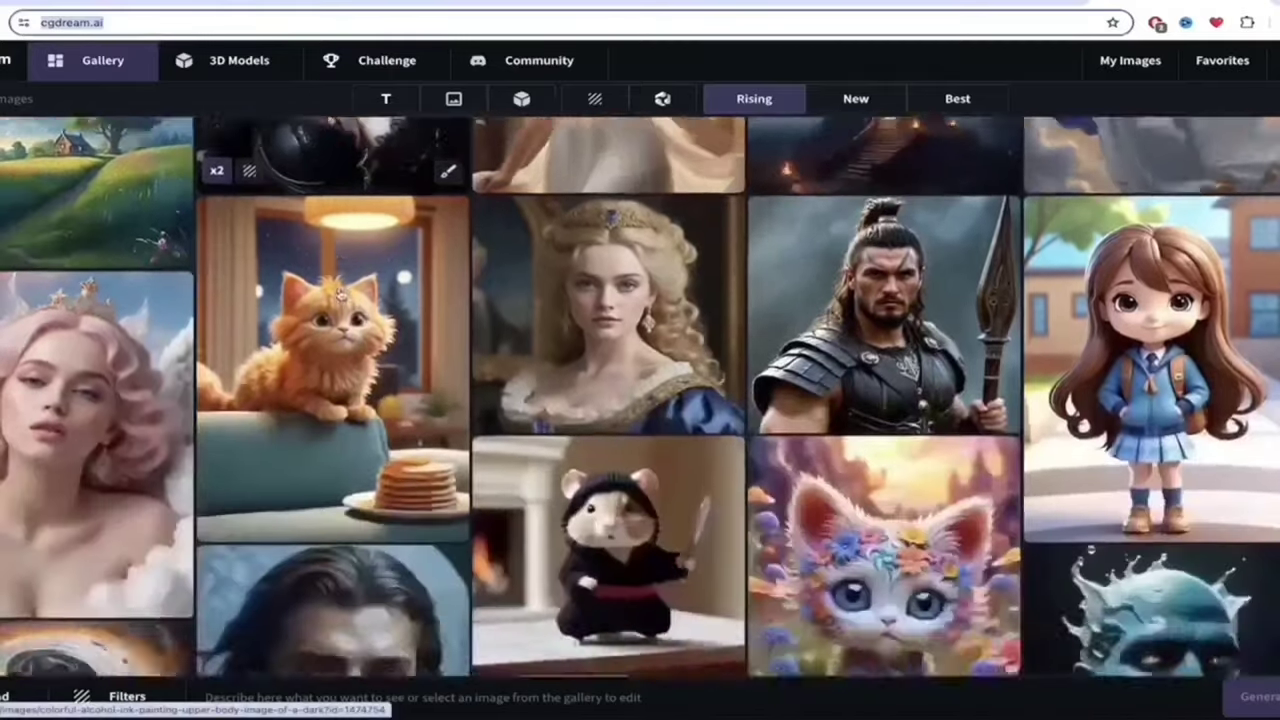
{"action": "scroll", "coordinate": [340, 293], "scroll_direction": "down", "scroll_amount": 10}
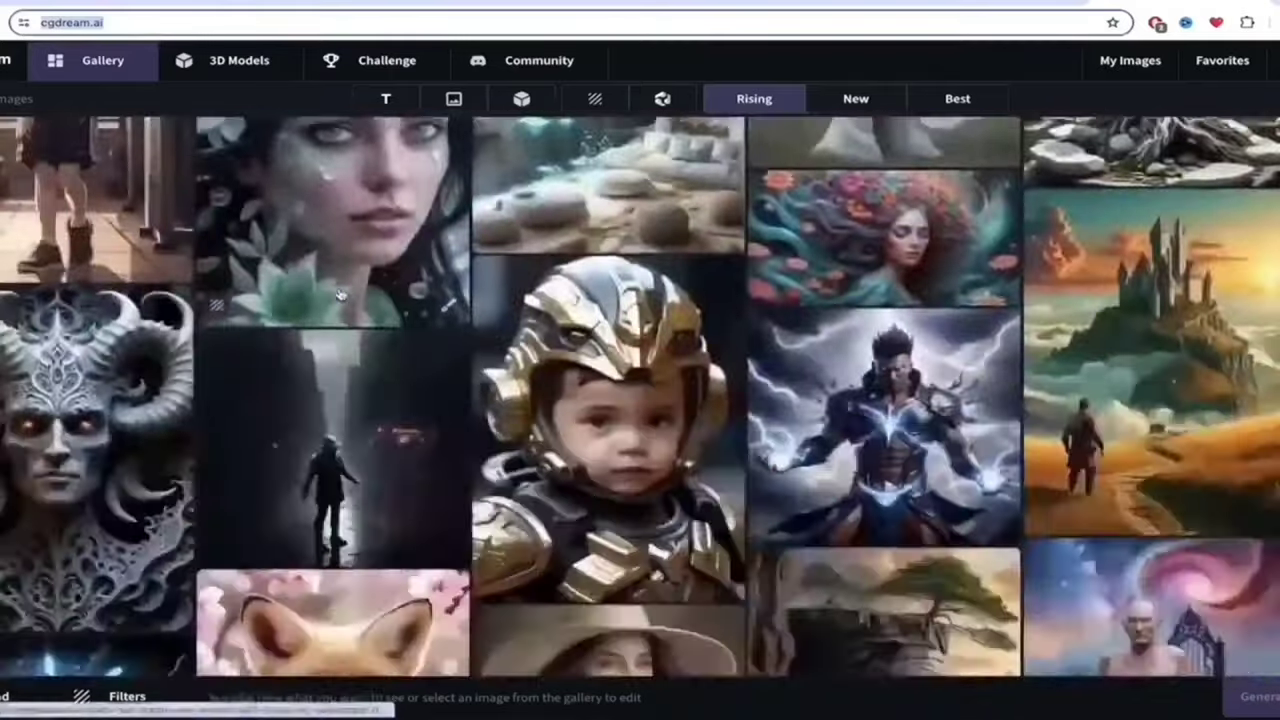
{"action": "scroll", "coordinate": [340, 293], "scroll_direction": "down", "scroll_amount": 2}
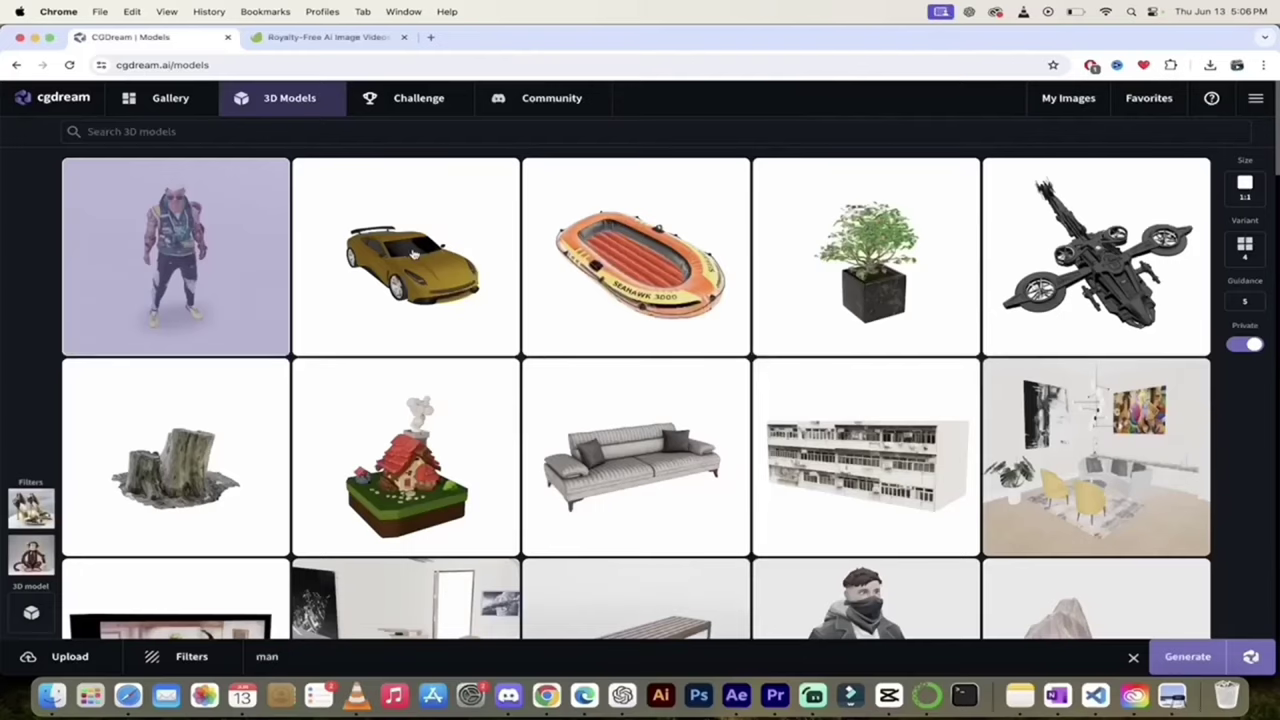
- Open the yellow sport car 3D model and rotate it to view it from another angle
{"action": "left_click", "coordinate": [413, 254]}
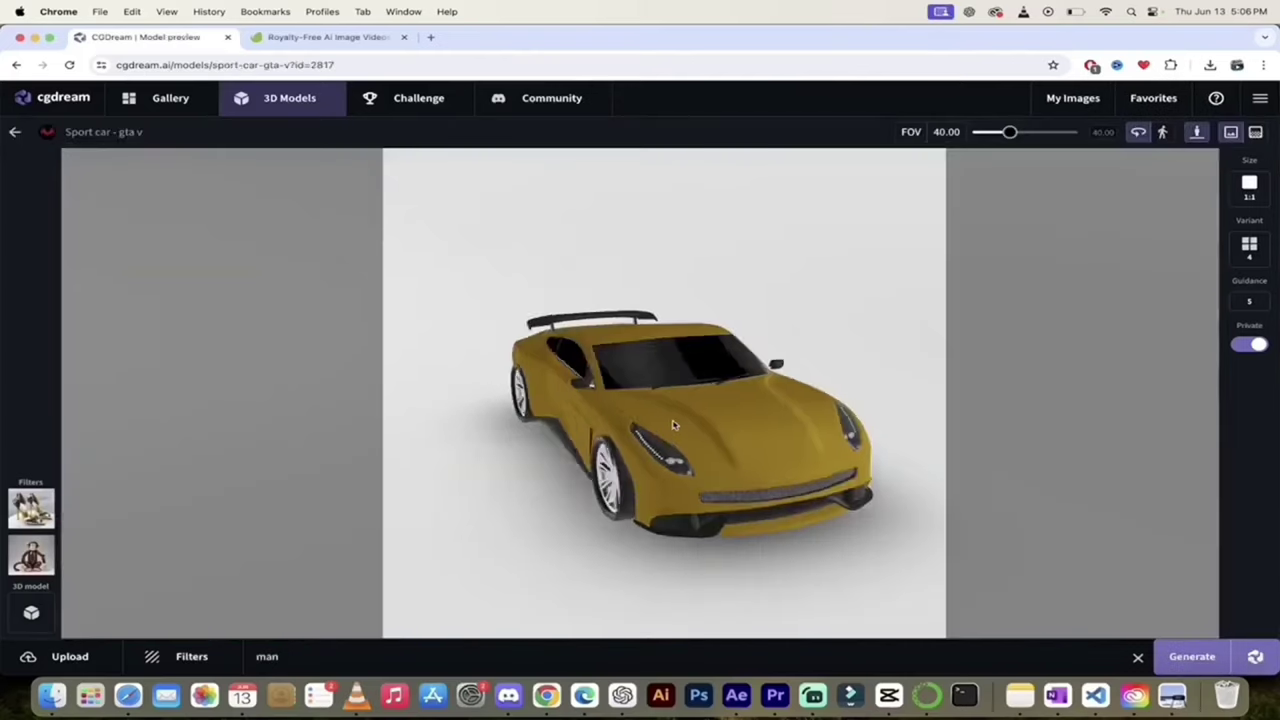
{"action": "left_click_drag", "start_coordinate": [673, 425], "coordinate": [571, 460]}
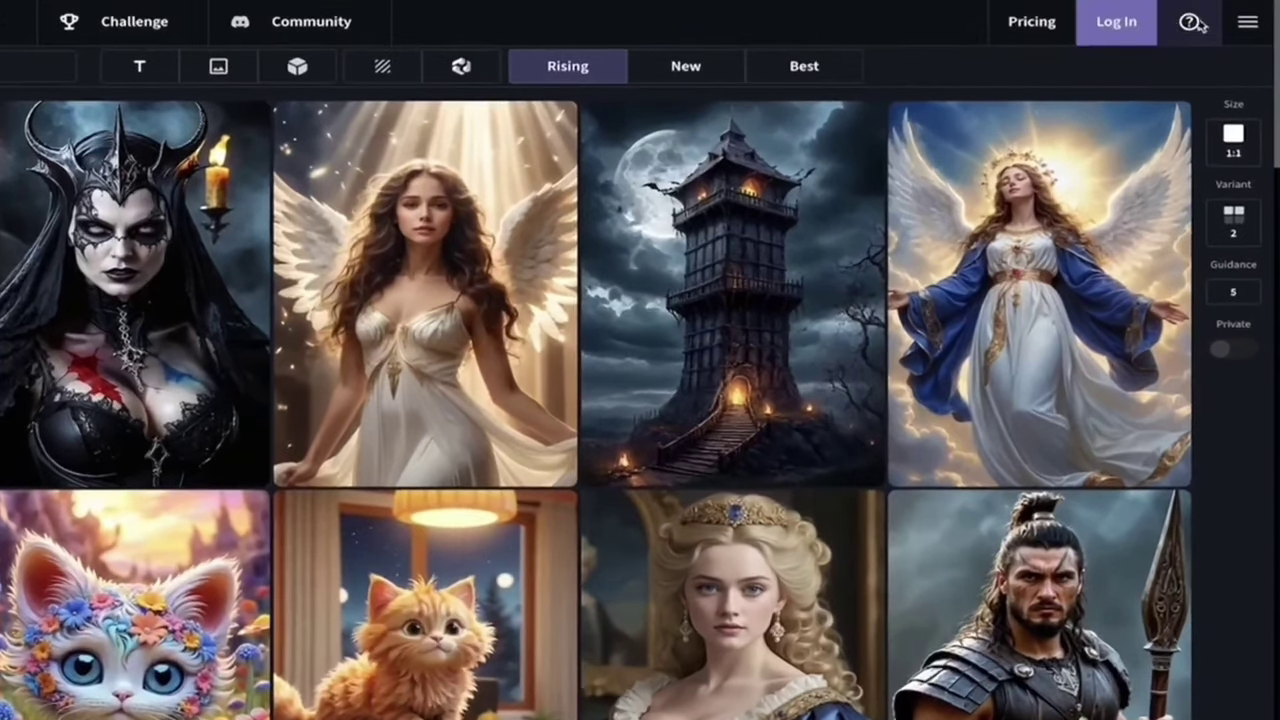
- Log in to CGDream with a Google account
{"action": "left_click", "coordinate": [1120, 24]}
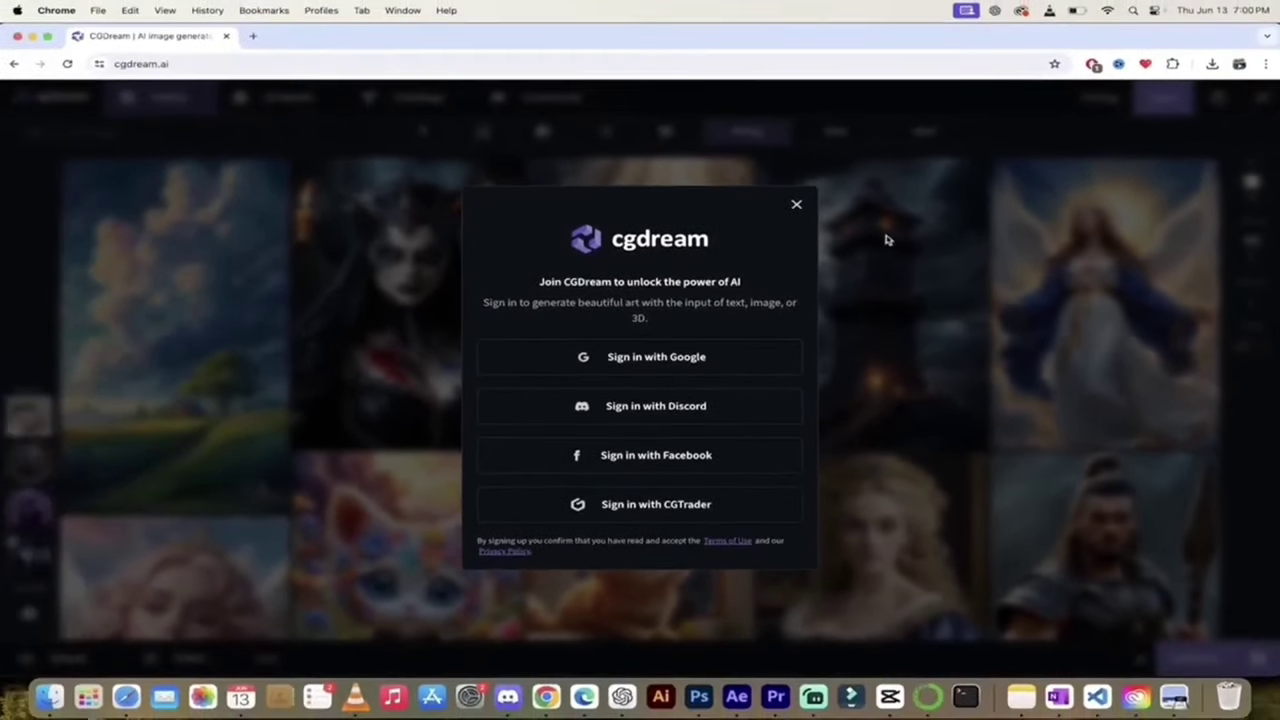
{"action": "left_click", "coordinate": [740, 356]}
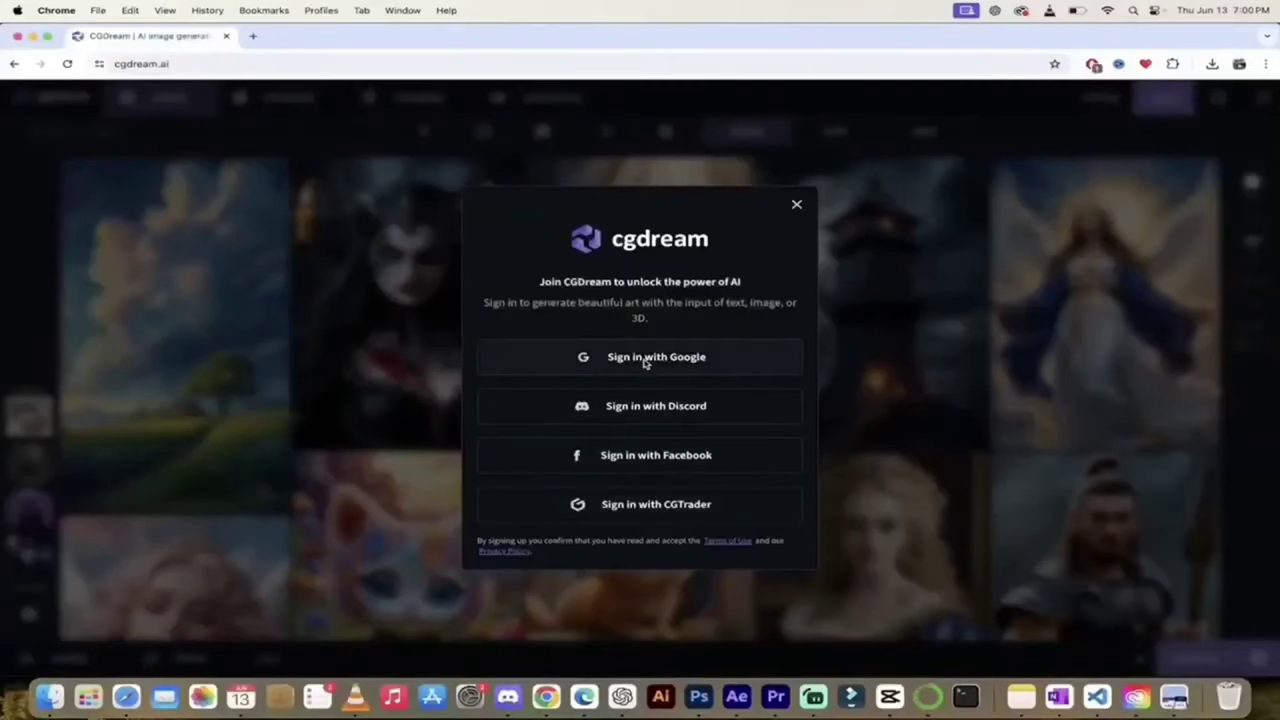
{"action": "left_click", "coordinate": [645, 364]}
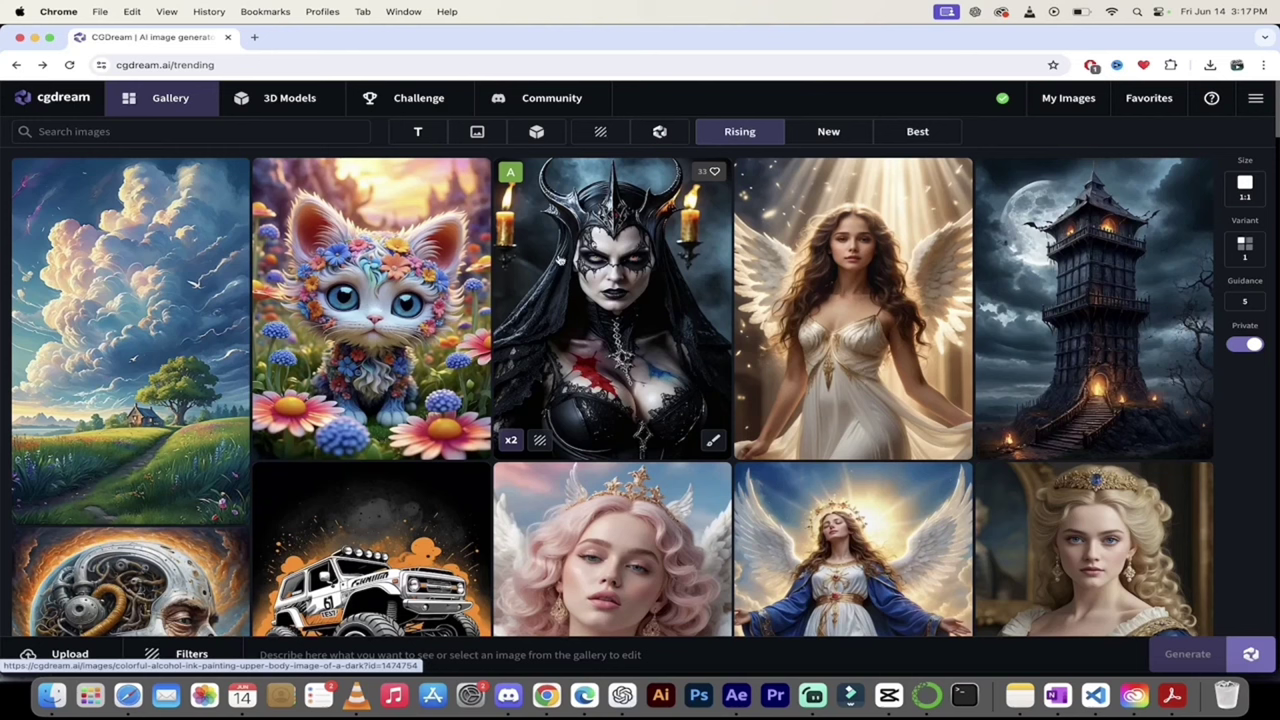
- Filter the rising gallery to images made from text prompts and browse them
{"action": "left_click", "coordinate": [418, 133]}
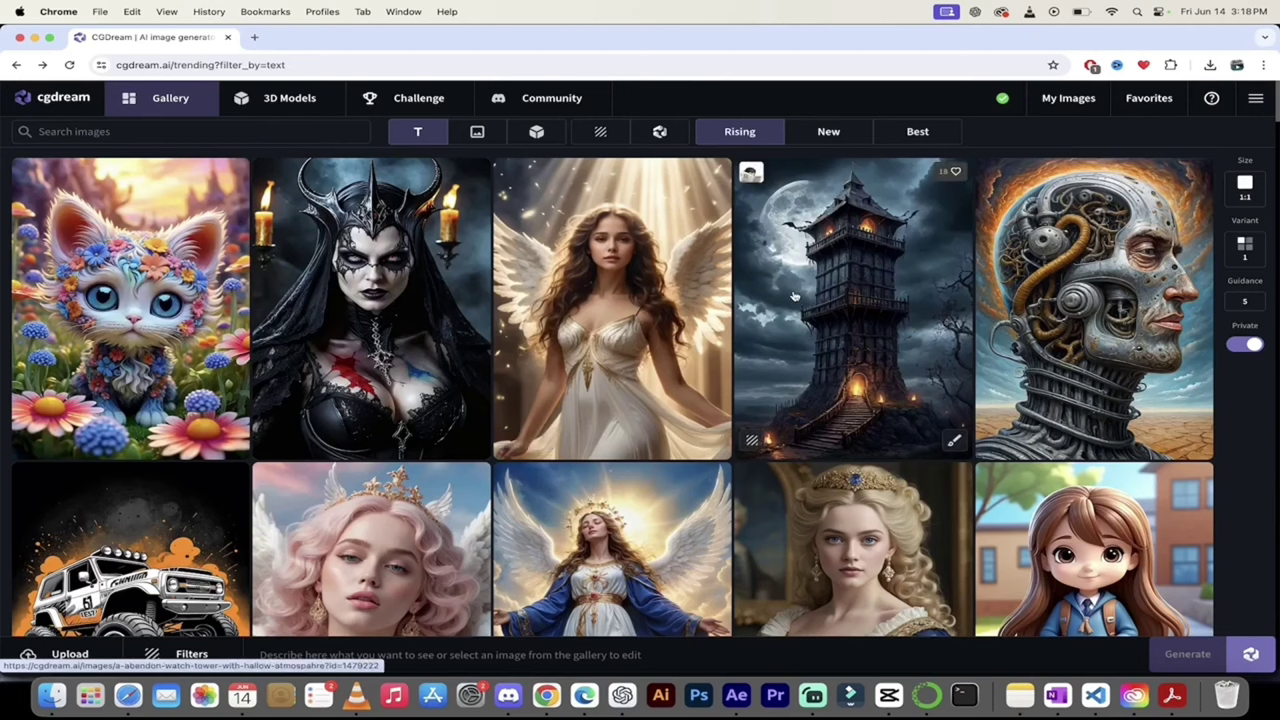
{"action": "scroll", "coordinate": [624, 330], "scroll_direction": "down", "scroll_amount": 3}
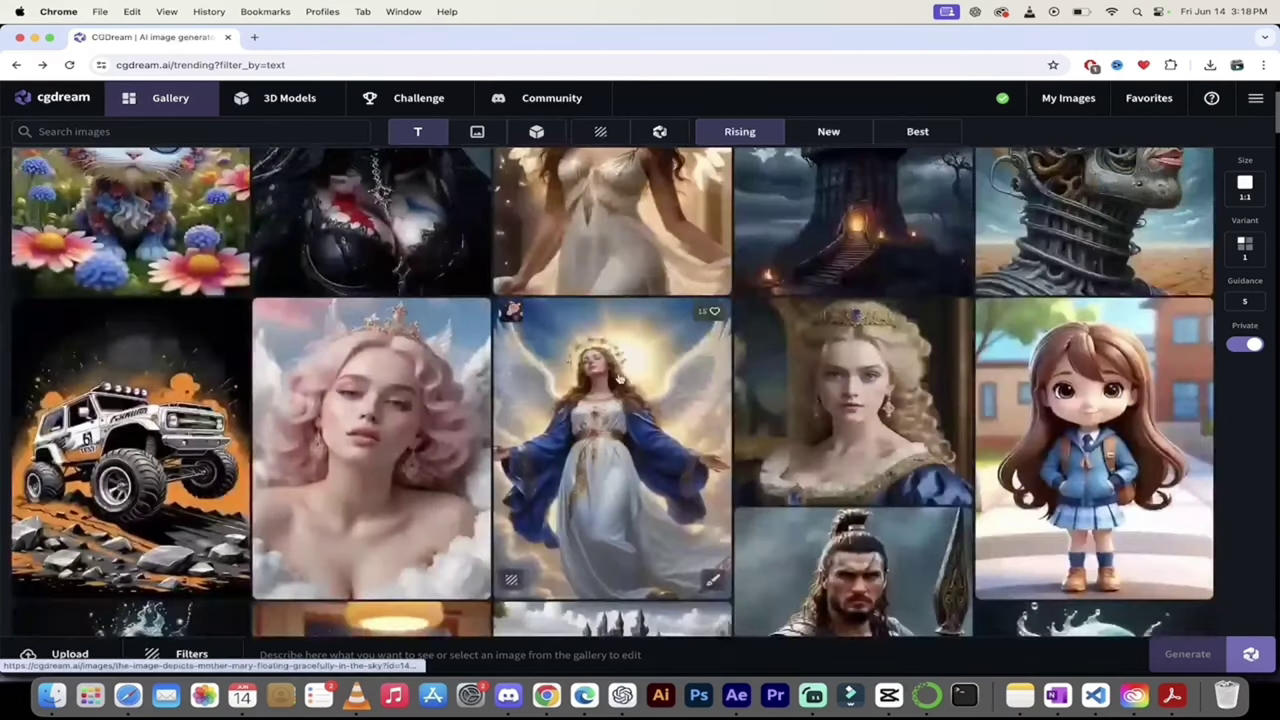
{"action": "scroll", "coordinate": [620, 380], "scroll_direction": "down", "scroll_amount": 2}
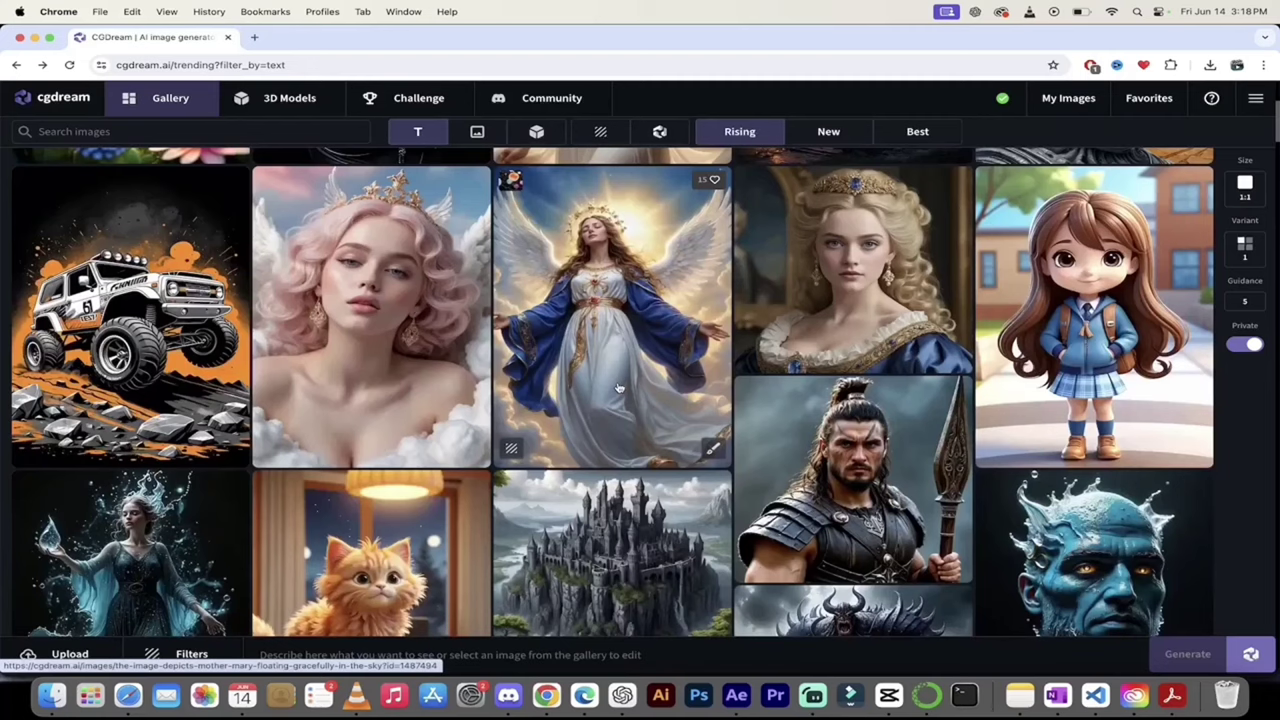
{"action": "scroll", "coordinate": [618, 388], "scroll_direction": "down", "scroll_amount": 3}
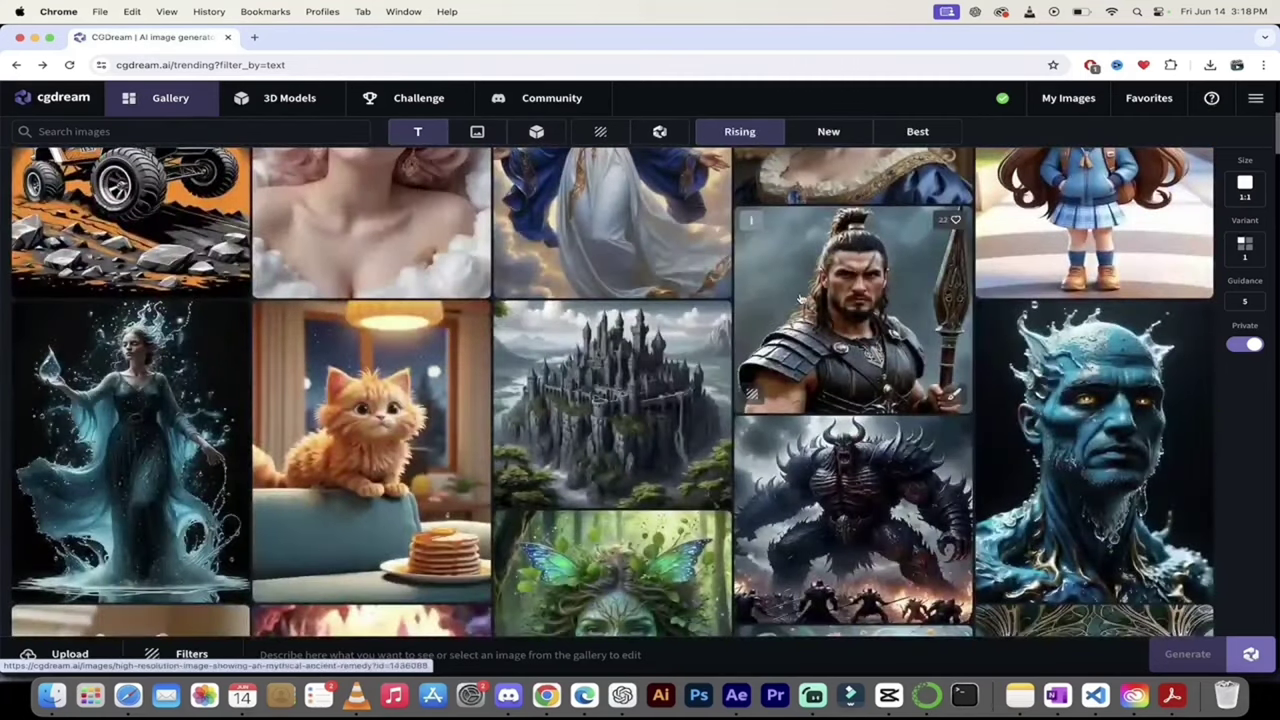
- Inspect the prompts and settings of the spear-holding warrior and chibi schoolgirl images, returning to the gallery after each
{"action": "left_click", "coordinate": [803, 301]}
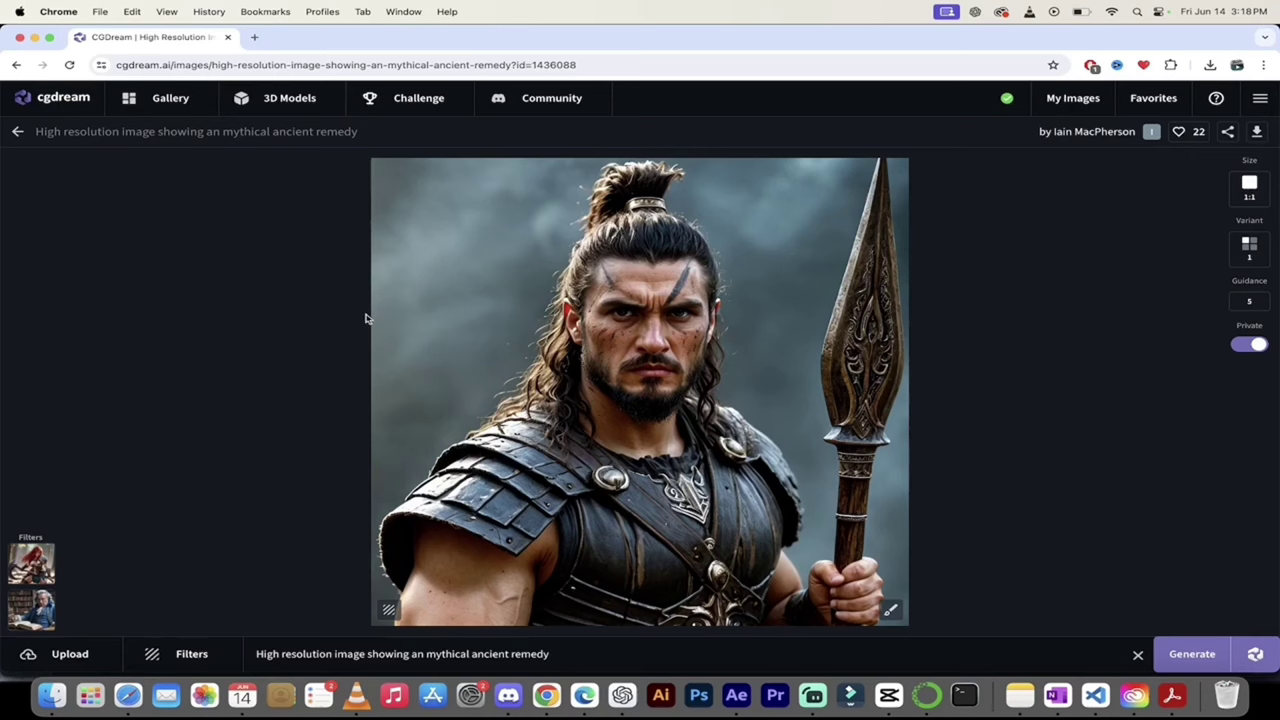
{"action": "left_click", "coordinate": [18, 131]}
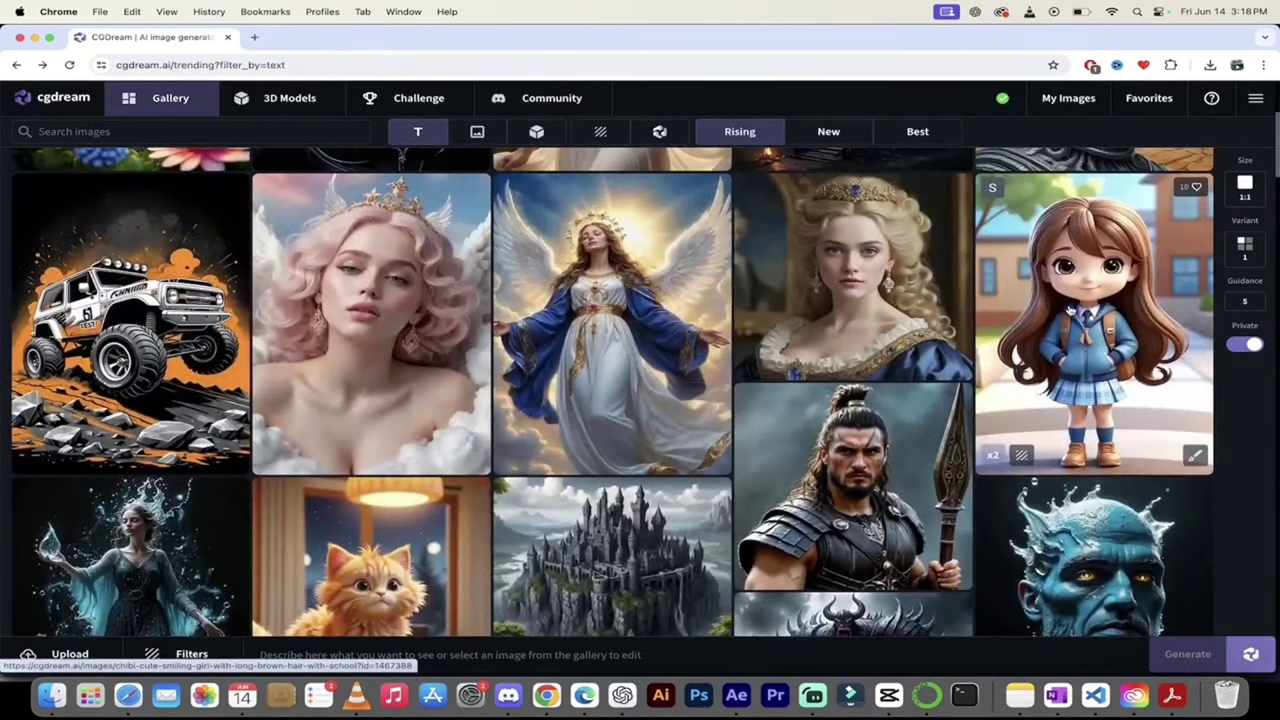
{"action": "left_click", "coordinate": [1071, 313]}
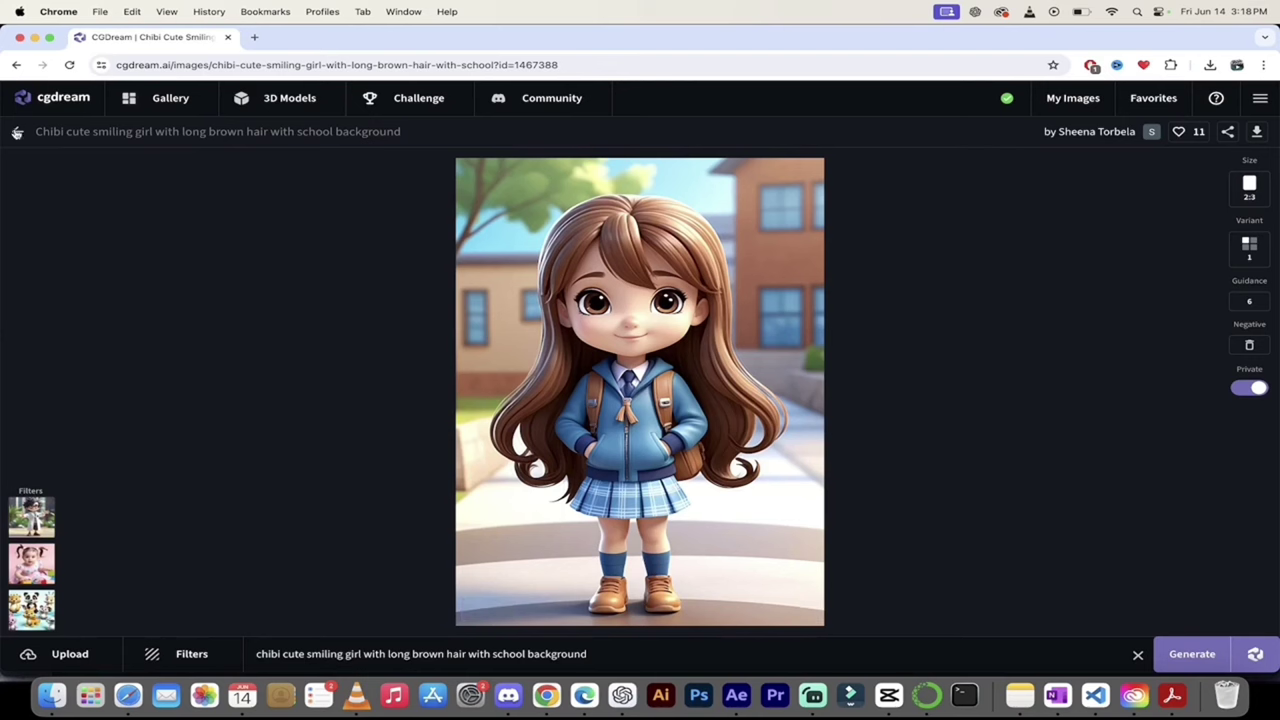
{"action": "left_click", "coordinate": [17, 131]}
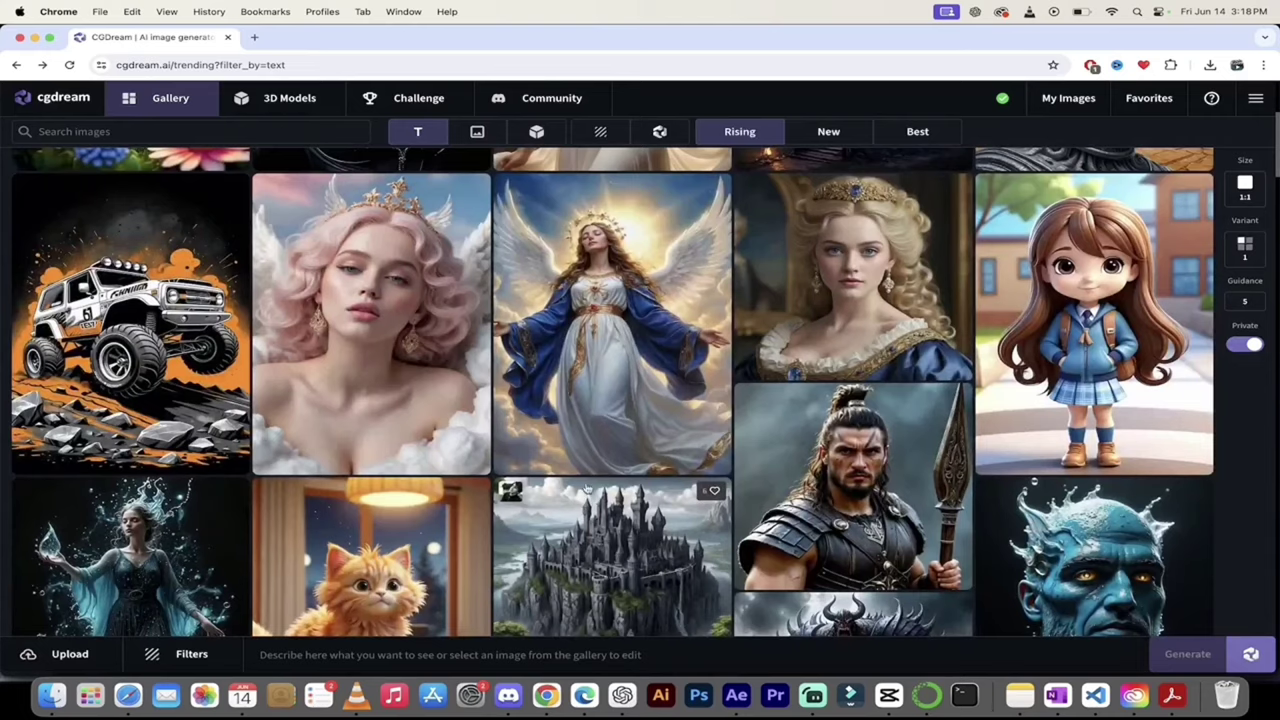
- Inspect the prompts and settings of the blue sea-creature man and ninja hamster images, then return to the gallery
{"action": "scroll", "coordinate": [590, 495], "scroll_direction": "down", "scroll_amount": 5}
{"action": "scroll", "coordinate": [601, 451], "scroll_direction": "down", "scroll_amount": 3}
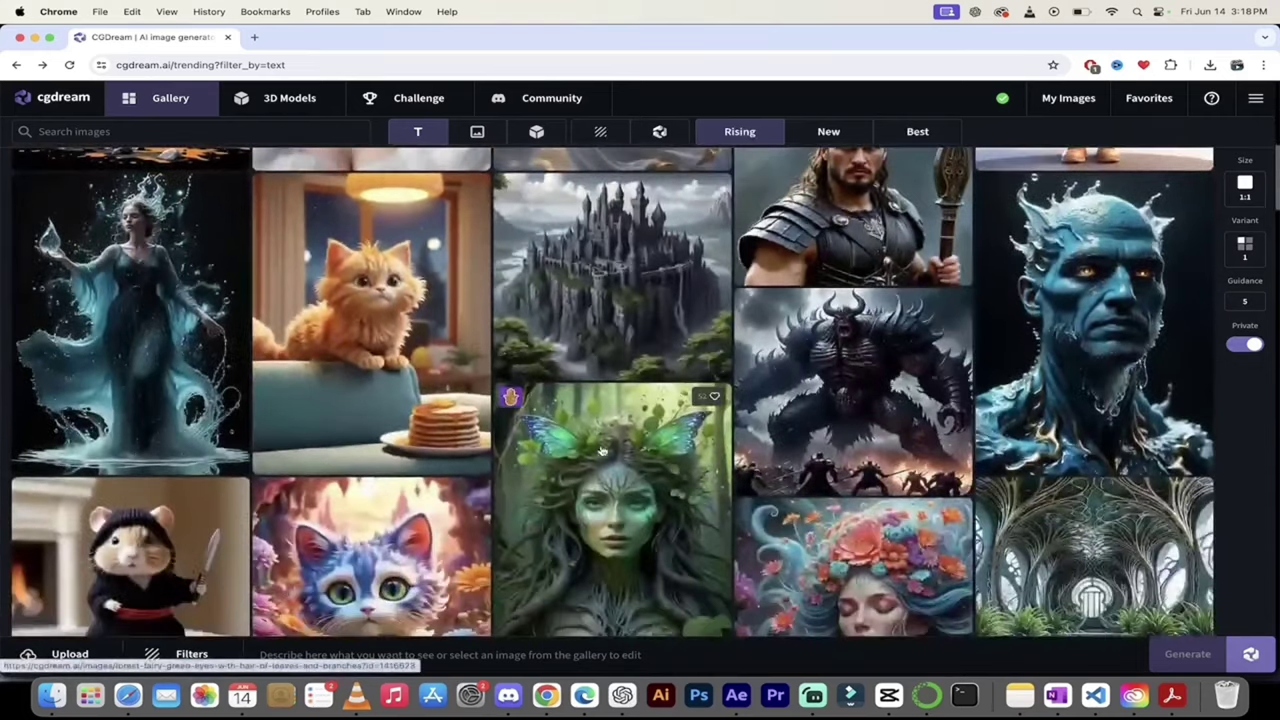
{"action": "left_click", "coordinate": [1055, 318]}
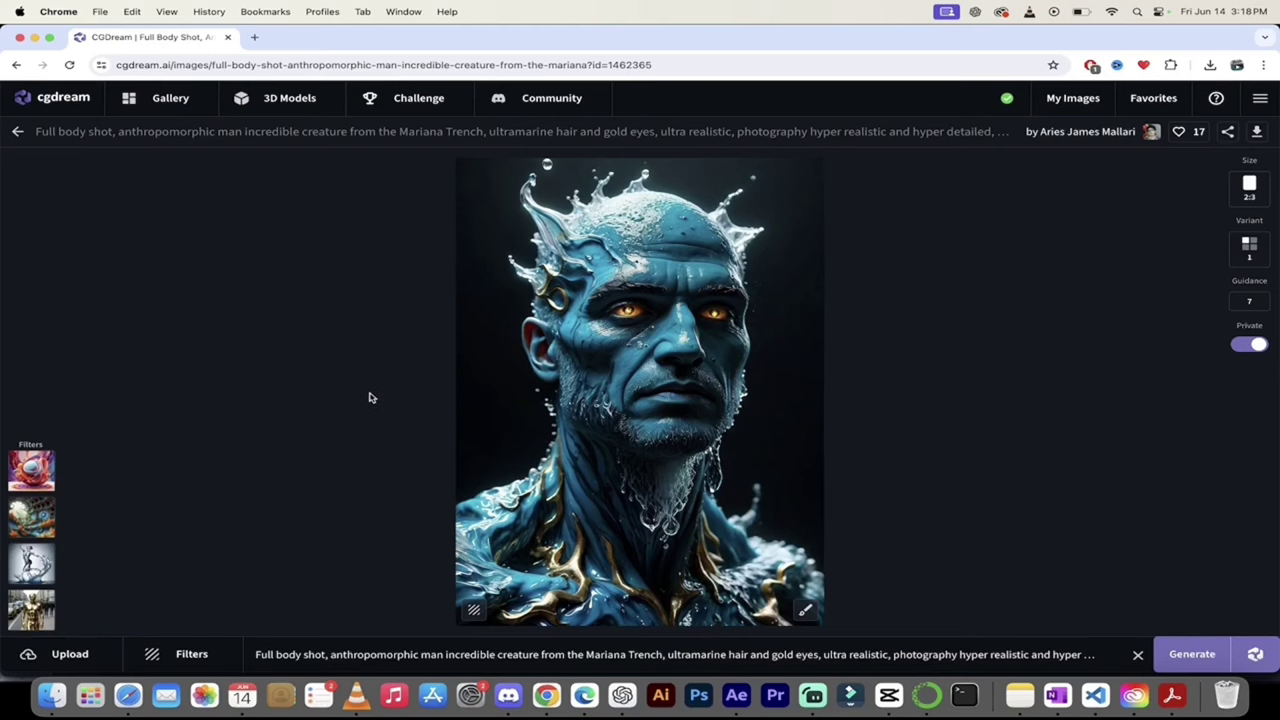
{"action": "left_click", "coordinate": [17, 131]}
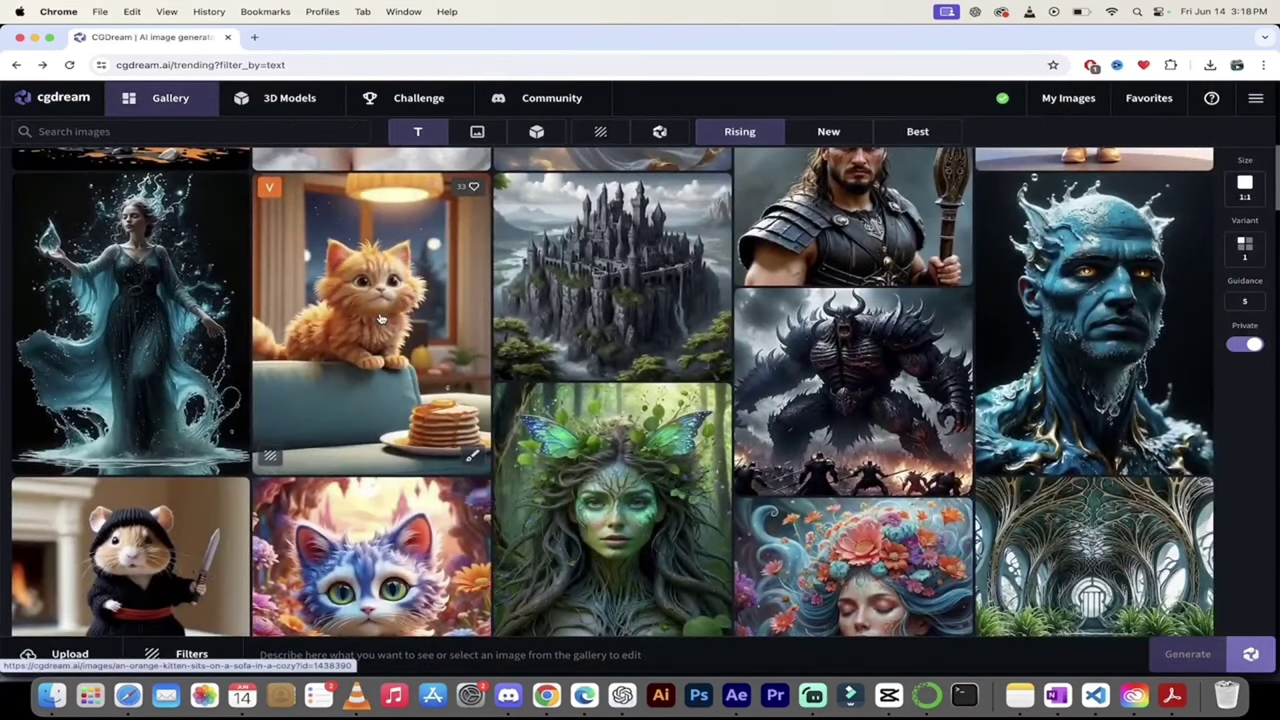
{"action": "scroll", "coordinate": [380, 318], "scroll_direction": "down", "scroll_amount": 2}
{"action": "left_click", "coordinate": [157, 412]}
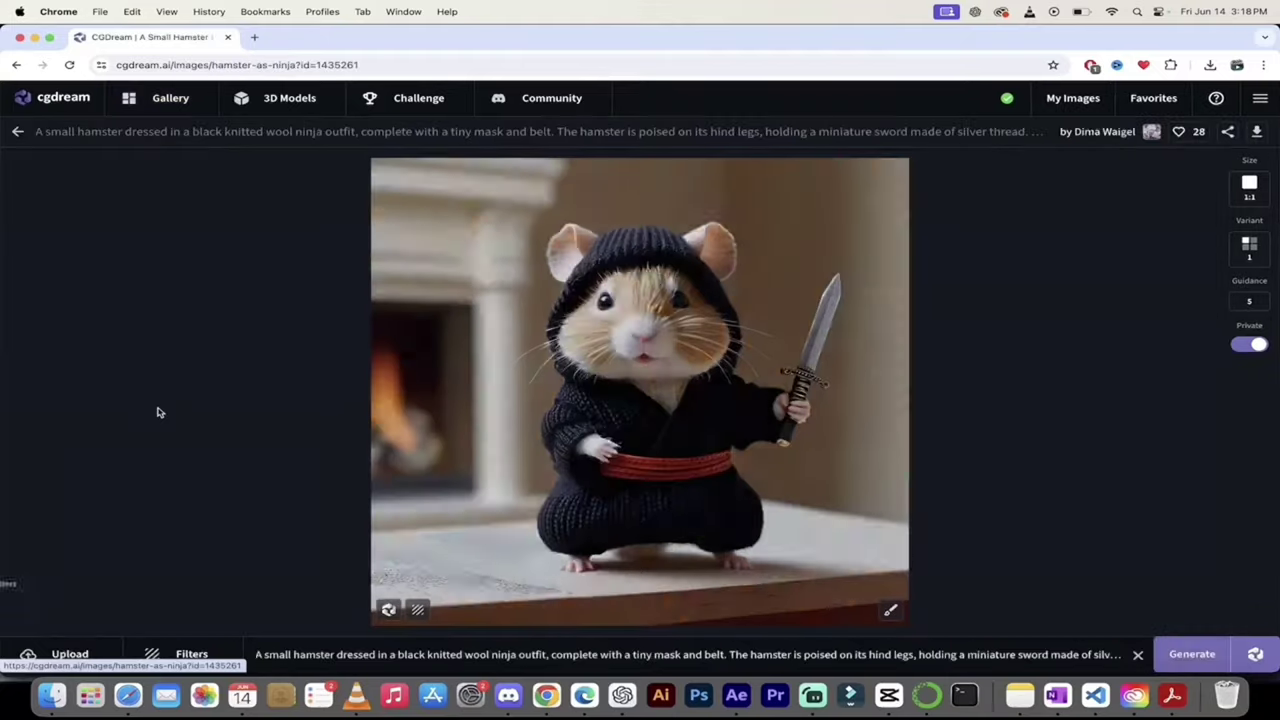
{"action": "left_click", "coordinate": [19, 131]}
{"action": "scroll", "coordinate": [388, 335], "scroll_direction": "down", "scroll_amount": 5}
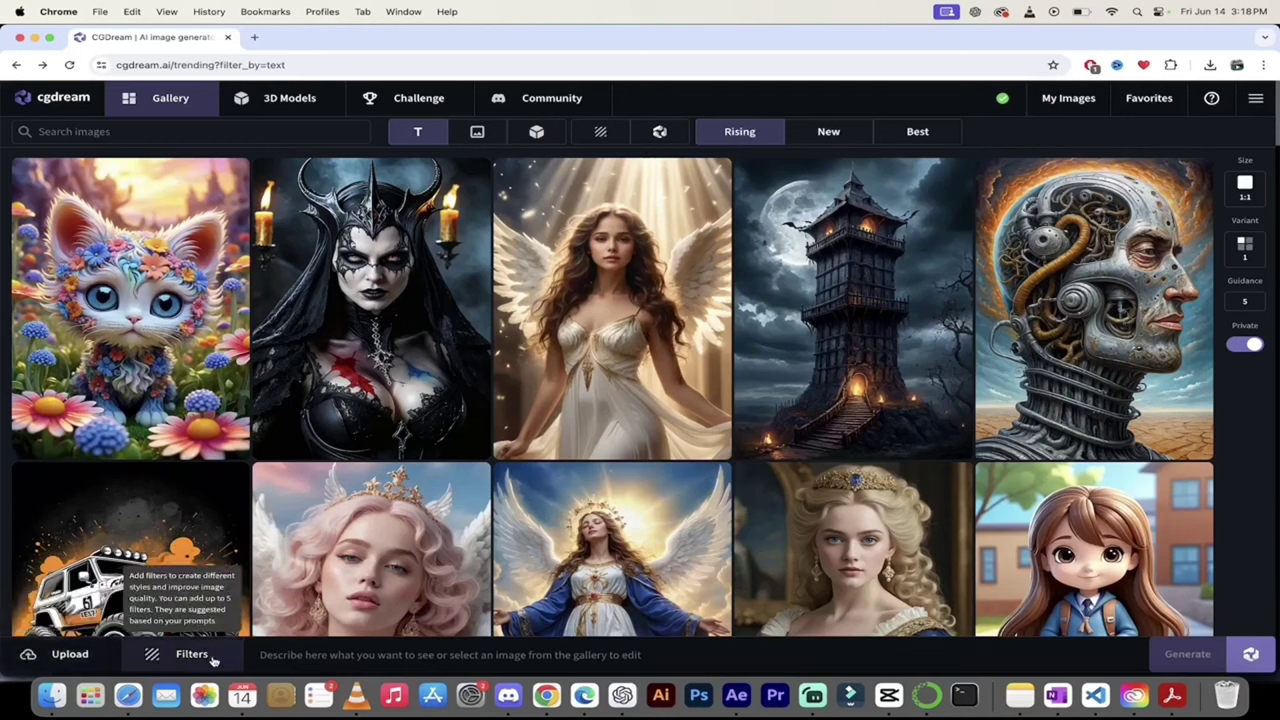
- Enter "Roman Soldier" as the image generation prompt
{"action": "left_click", "coordinate": [308, 655]}
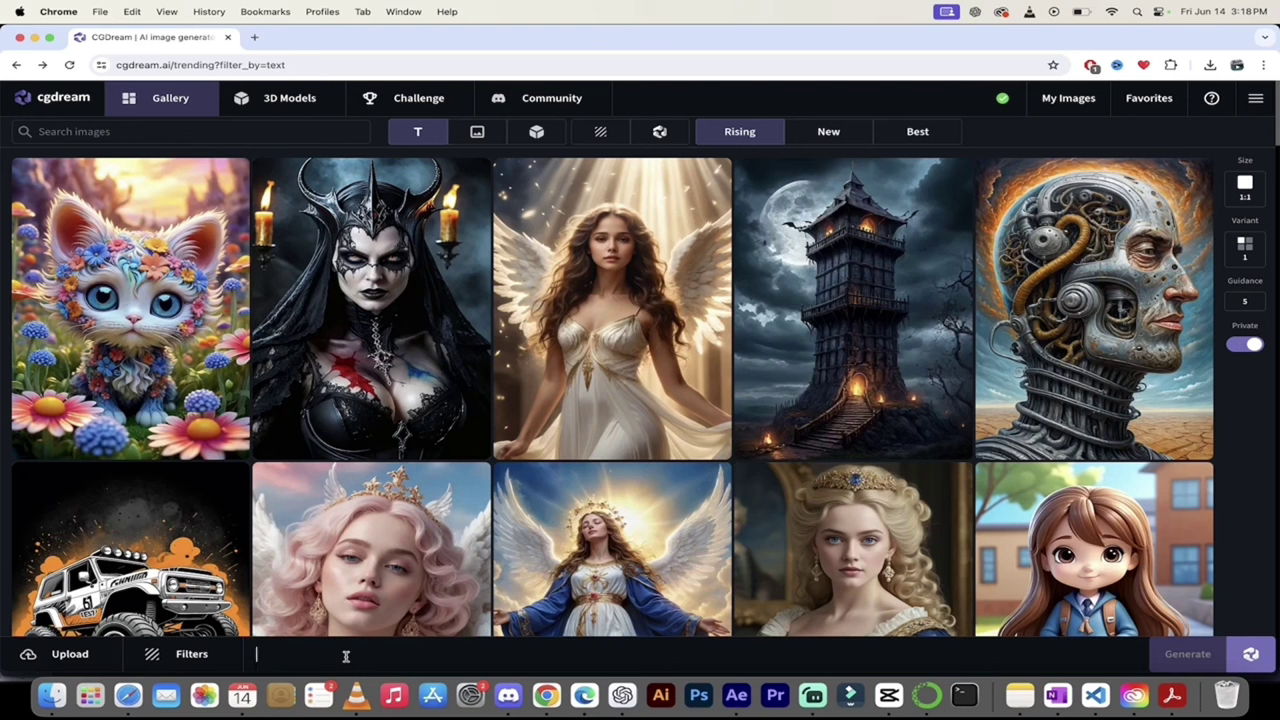
{"action": "type", "text": "Roman Soldier"}
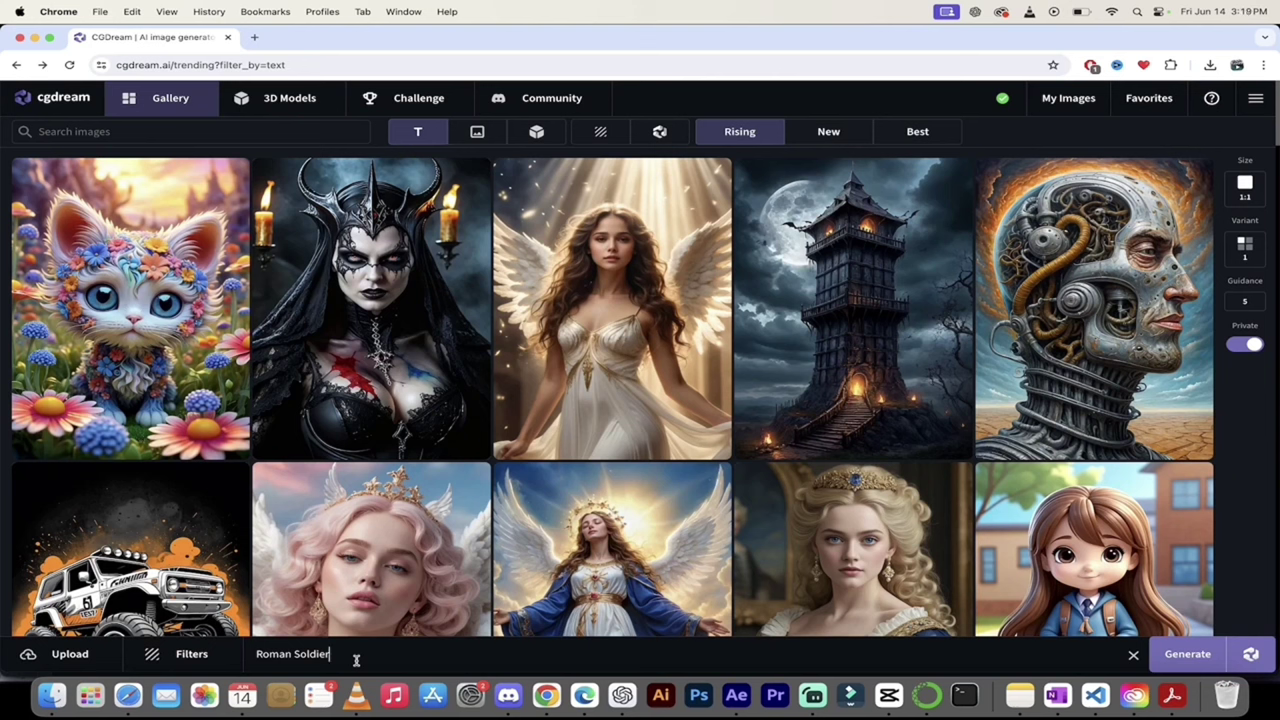
{"action": "left_click", "coordinate": [350, 653]}
- Add the recommended filters Roman Empire, Fantasy Art and Battle Fantasy to the prompt
{"action": "left_click", "coordinate": [190, 655]}
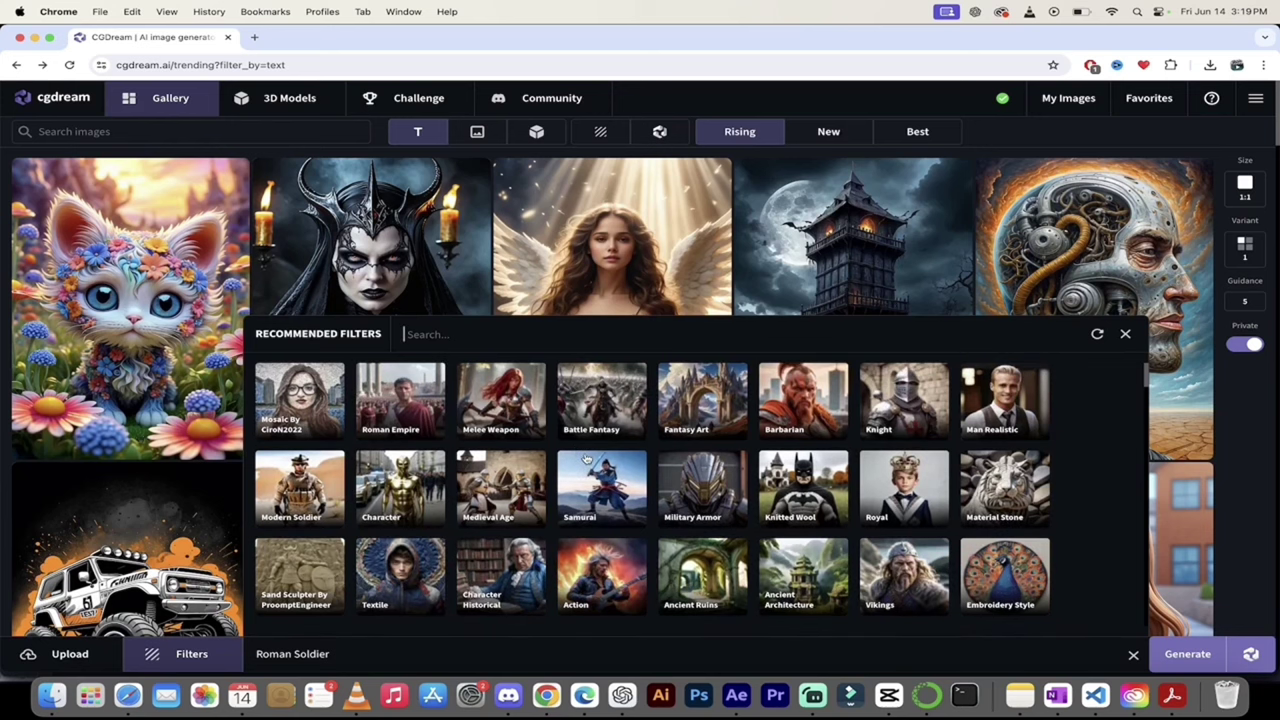
{"action": "left_click", "coordinate": [415, 407]}
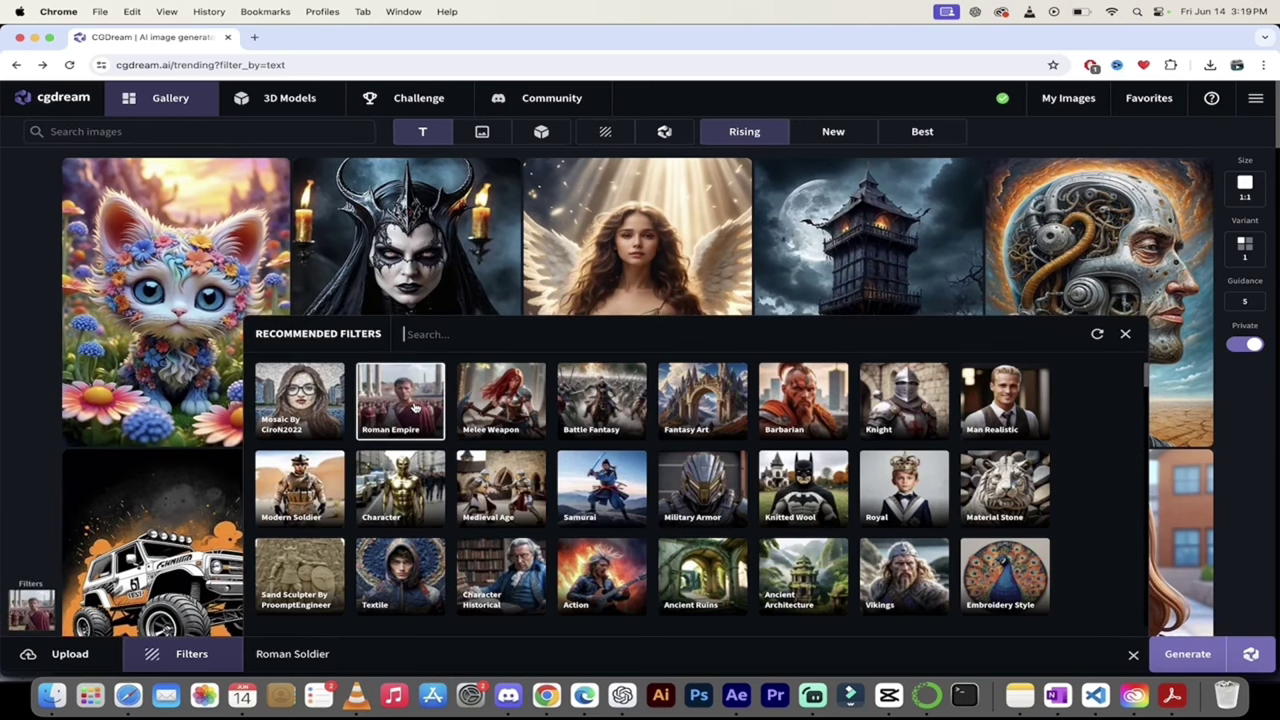
{"action": "mouse_move", "coordinate": [35, 606]}
{"action": "left_click", "coordinate": [703, 397]}
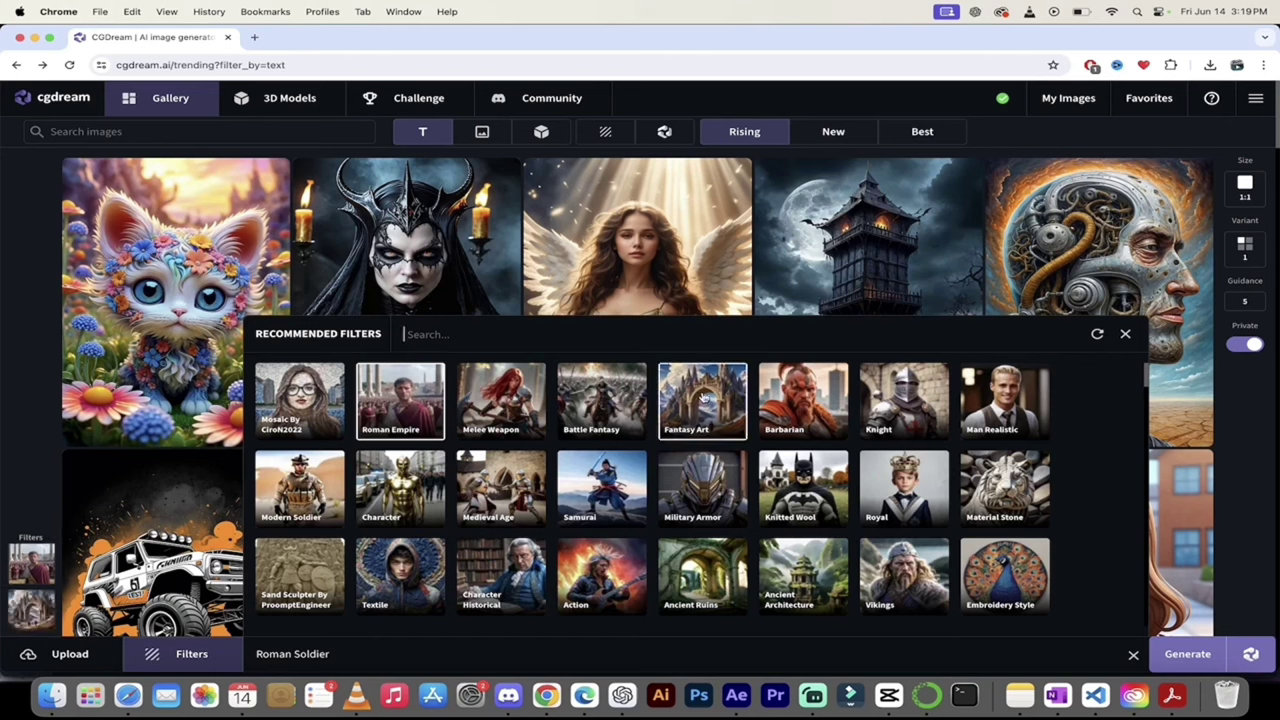
{"action": "left_click", "coordinate": [607, 402]}
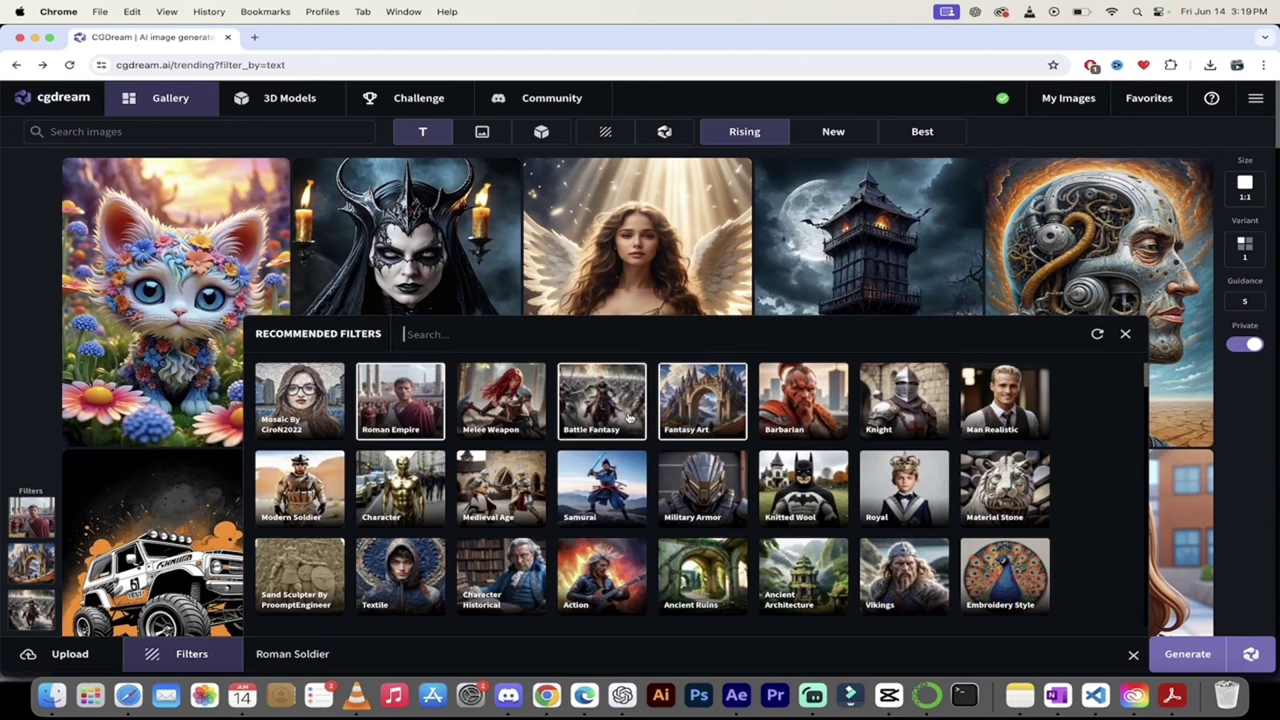
- Add the Character Historical filter from further down the recommended filters
{"action": "scroll", "coordinate": [704, 402], "scroll_direction": "down", "scroll_amount": 2}
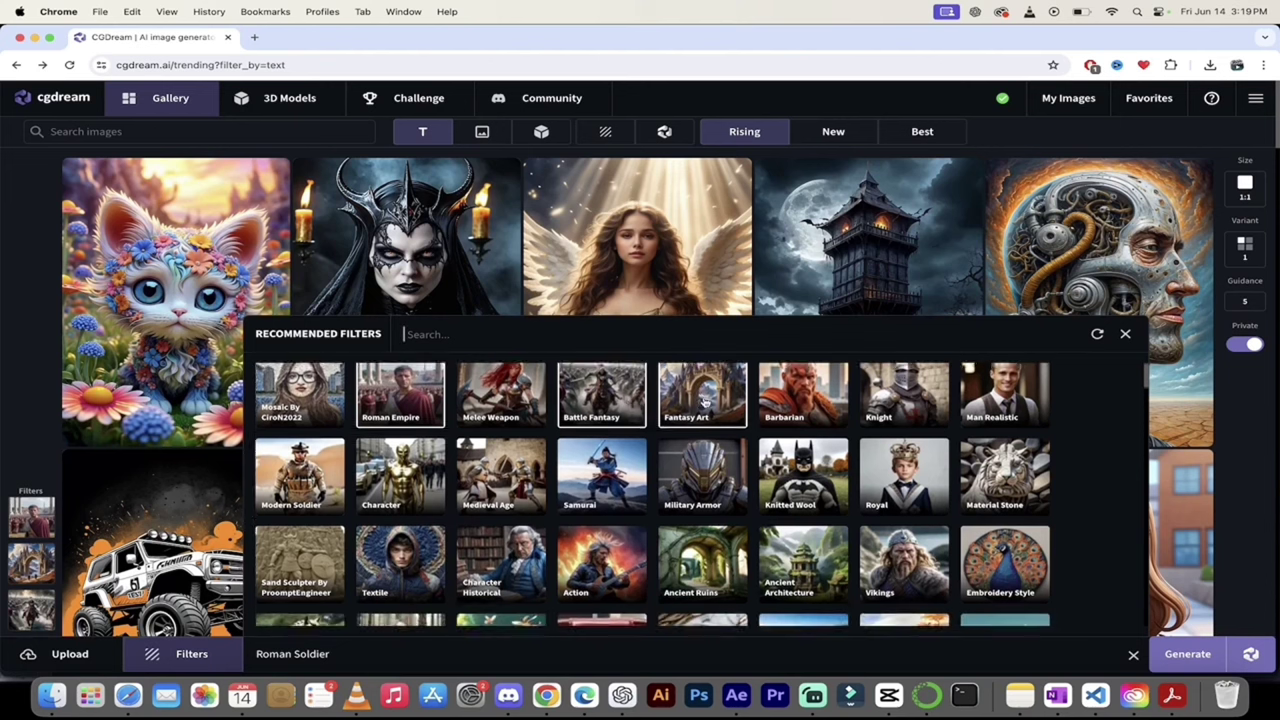
{"action": "scroll", "coordinate": [706, 420], "scroll_direction": "down", "scroll_amount": 1}
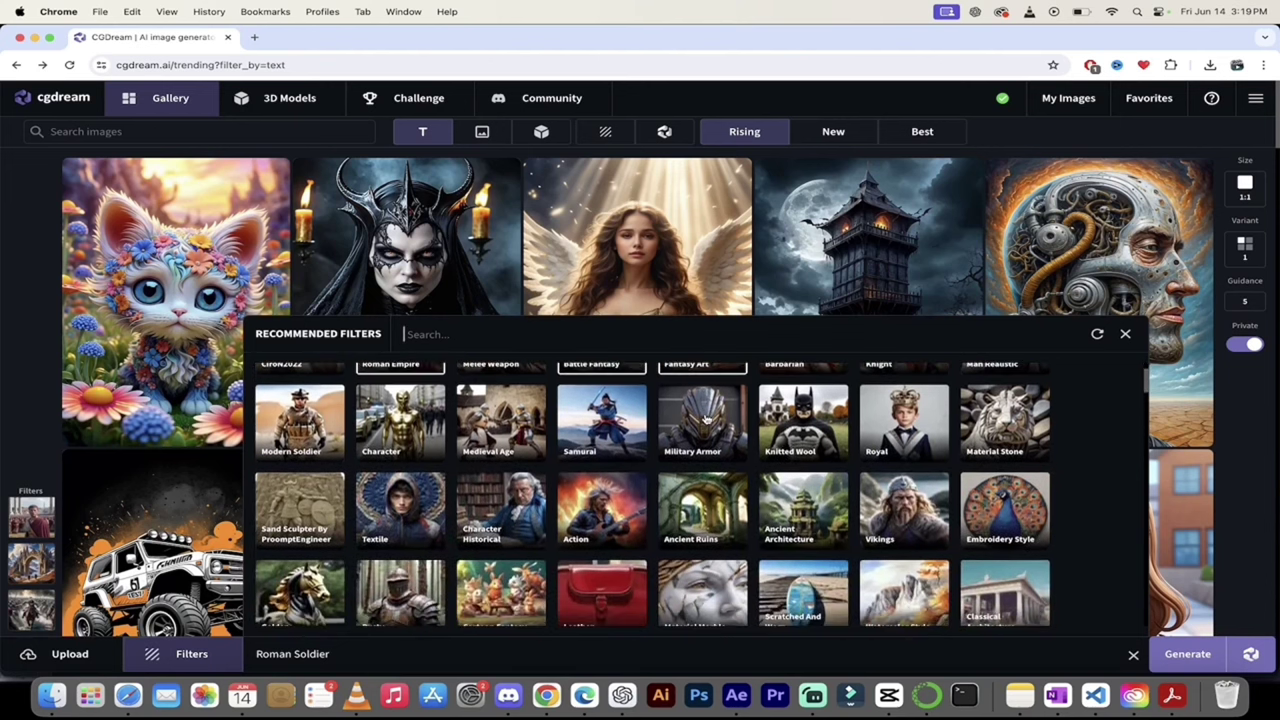
{"action": "scroll", "coordinate": [707, 465], "scroll_direction": "down", "scroll_amount": 2}
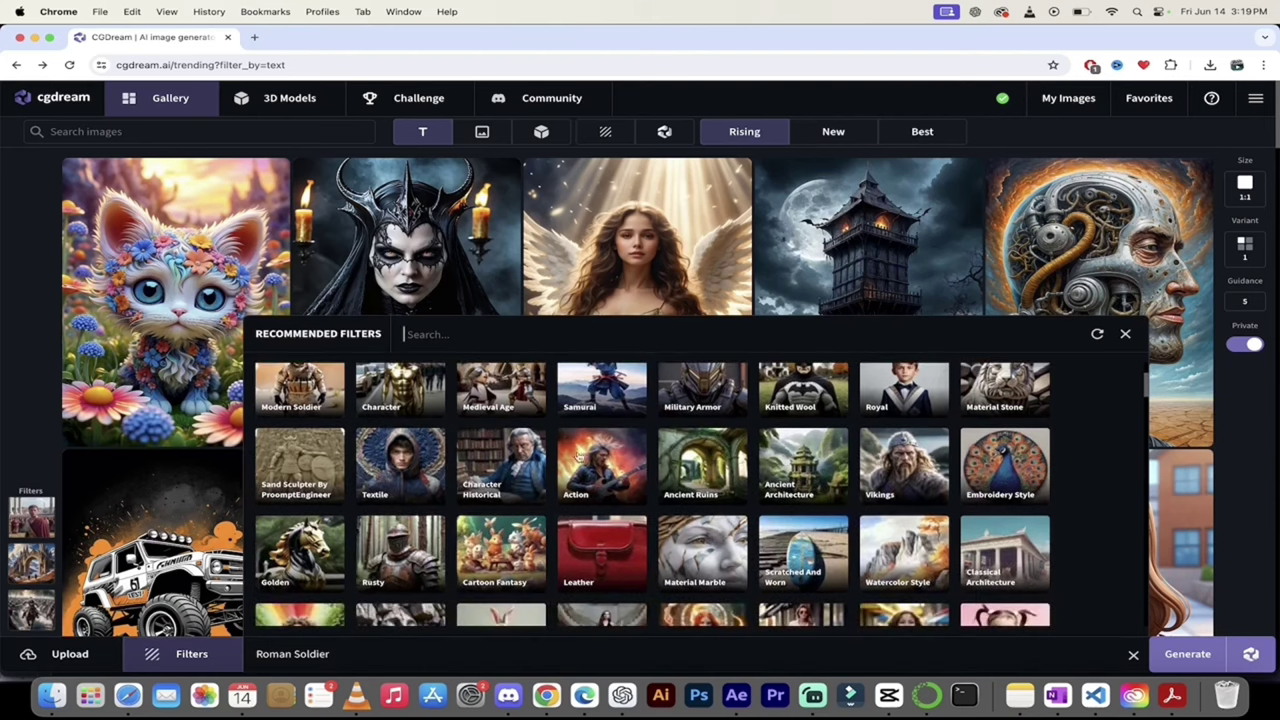
{"action": "scroll", "coordinate": [583, 455], "scroll_direction": "down", "scroll_amount": 2}
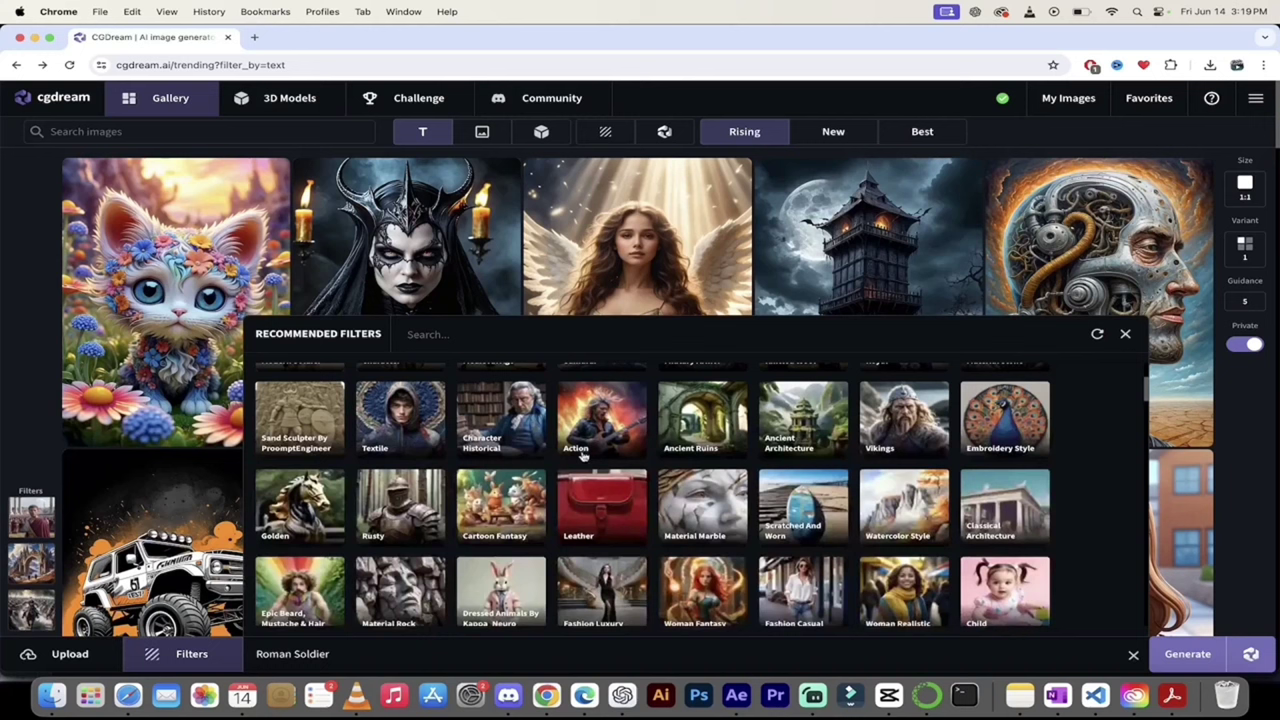
{"action": "left_click", "coordinate": [508, 424]}
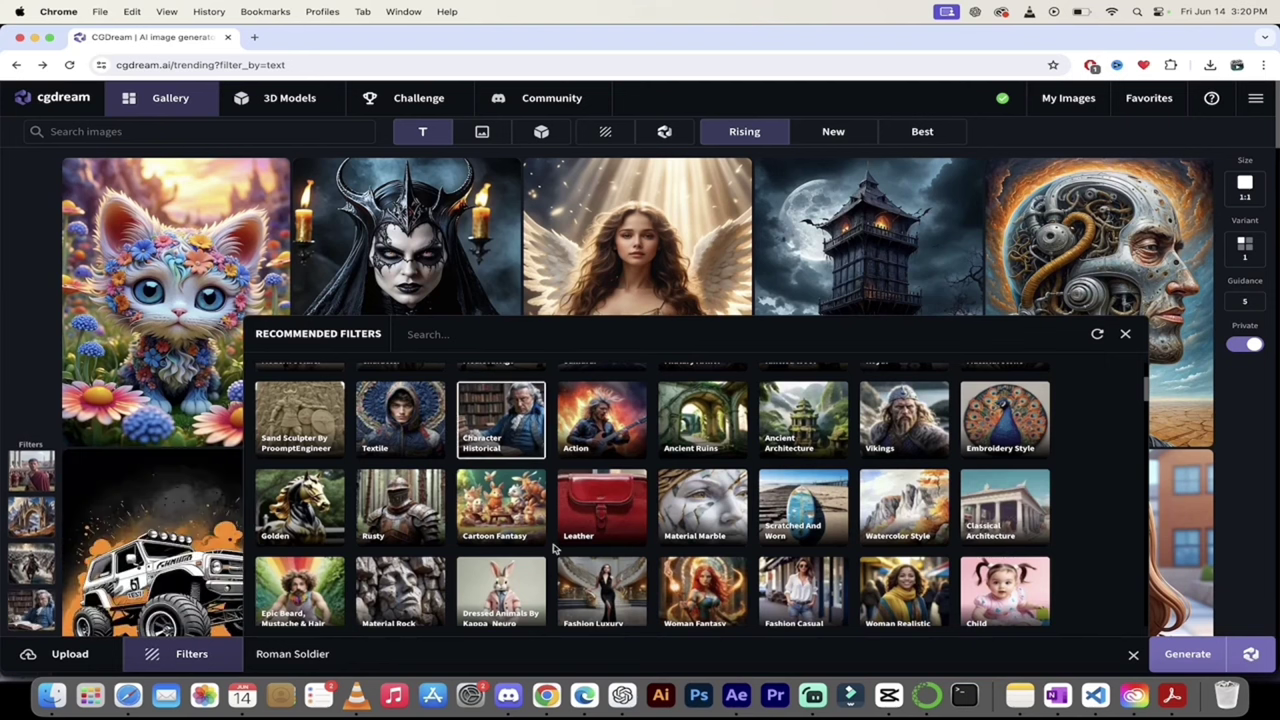
- Browse the remaining recommended filters for the Roman Soldier prompt, then close the filter list
{"action": "scroll", "coordinate": [556, 548], "scroll_direction": "down", "scroll_amount": 1}
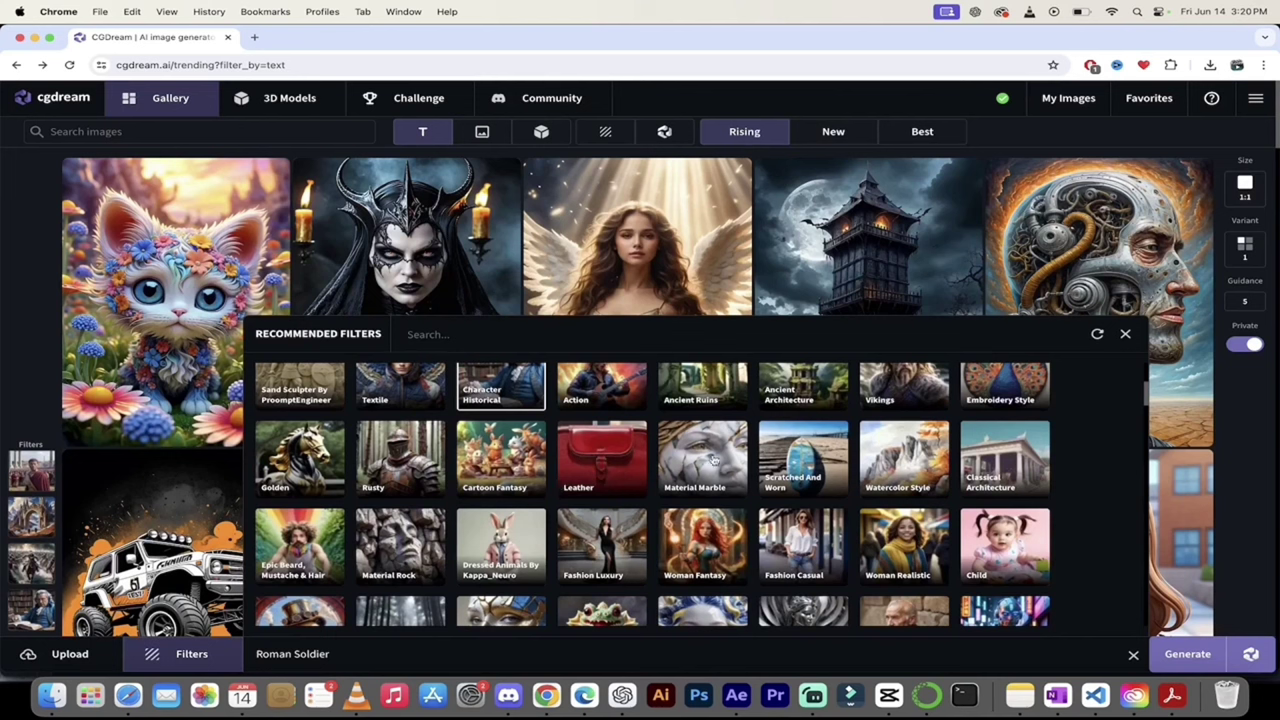
{"action": "scroll", "coordinate": [712, 459], "scroll_direction": "down", "scroll_amount": 1}
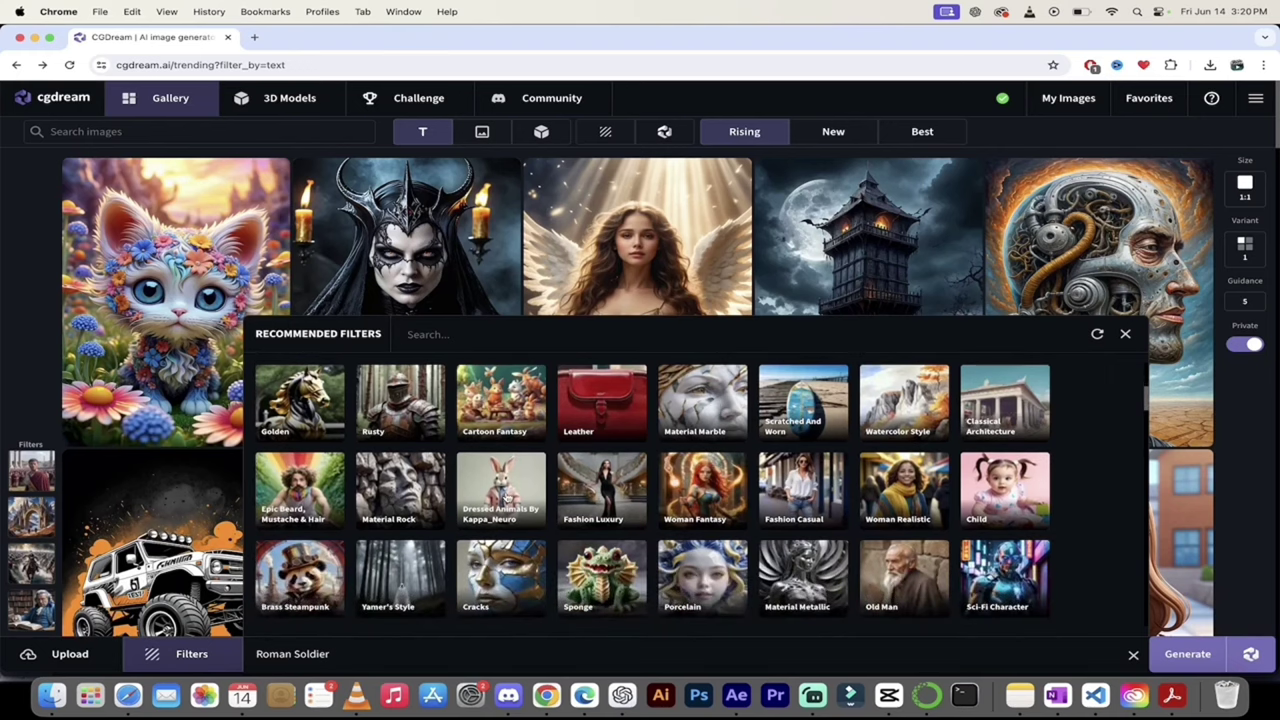
{"action": "scroll", "coordinate": [506, 497], "scroll_direction": "up", "scroll_amount": 1}
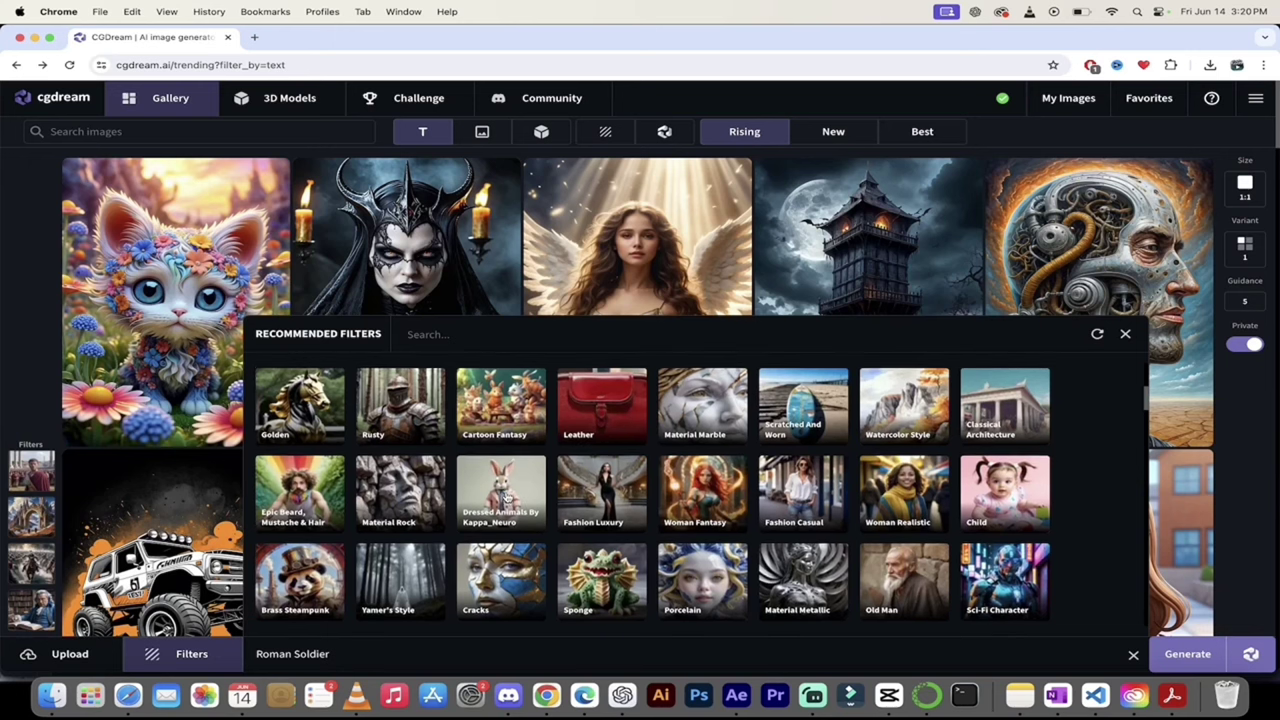
{"action": "scroll", "coordinate": [506, 497], "scroll_direction": "down", "scroll_amount": 1}
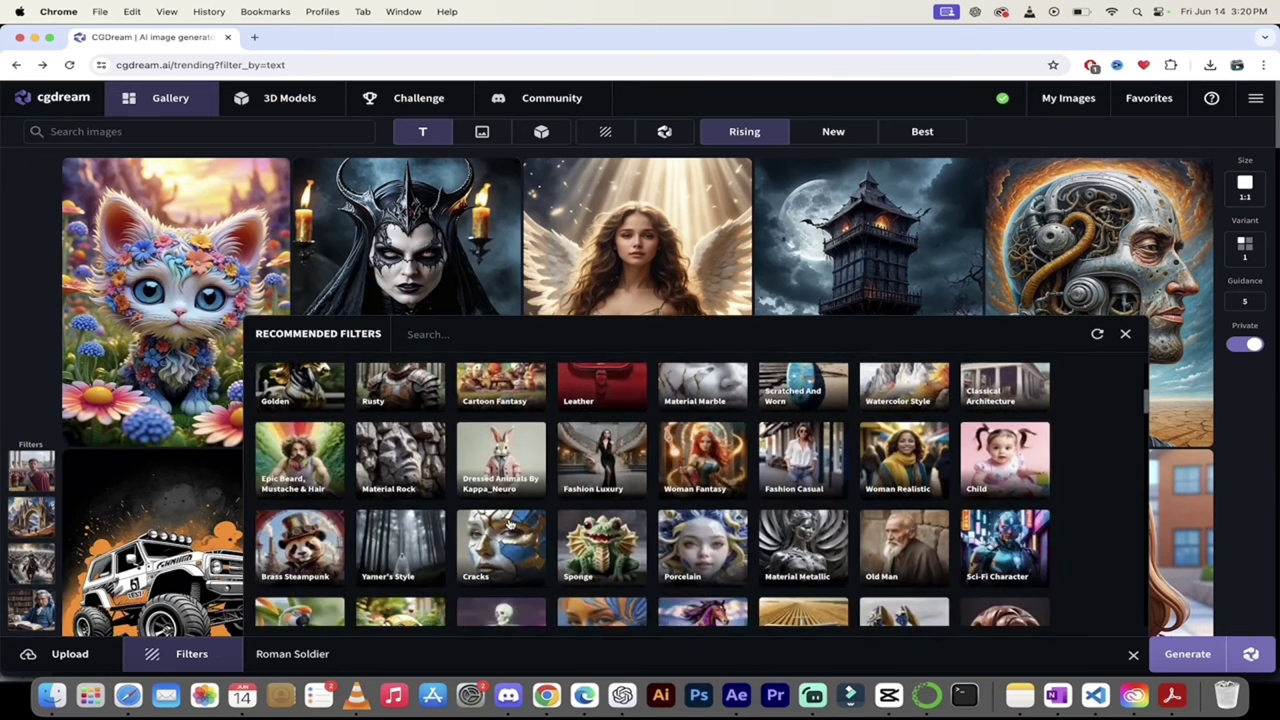
{"action": "scroll", "coordinate": [509, 524], "scroll_direction": "down", "scroll_amount": 3}
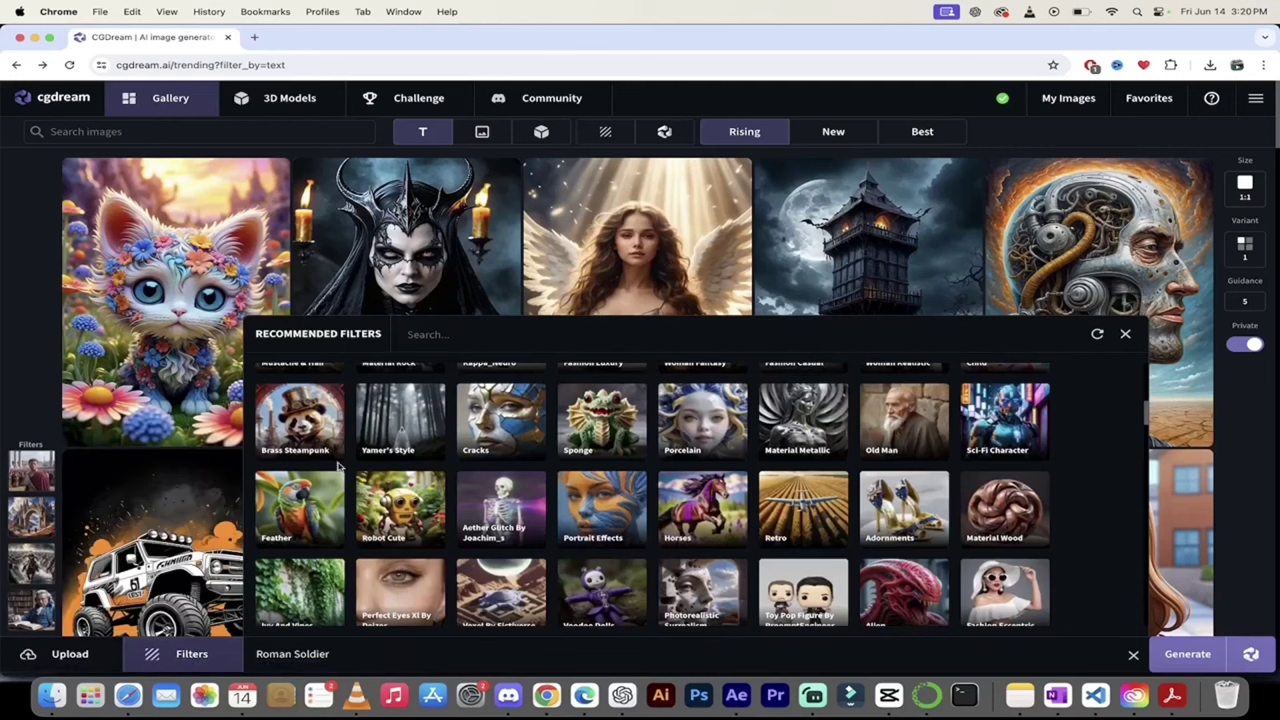
{"action": "scroll", "coordinate": [580, 507], "scroll_direction": "down", "scroll_amount": 3}
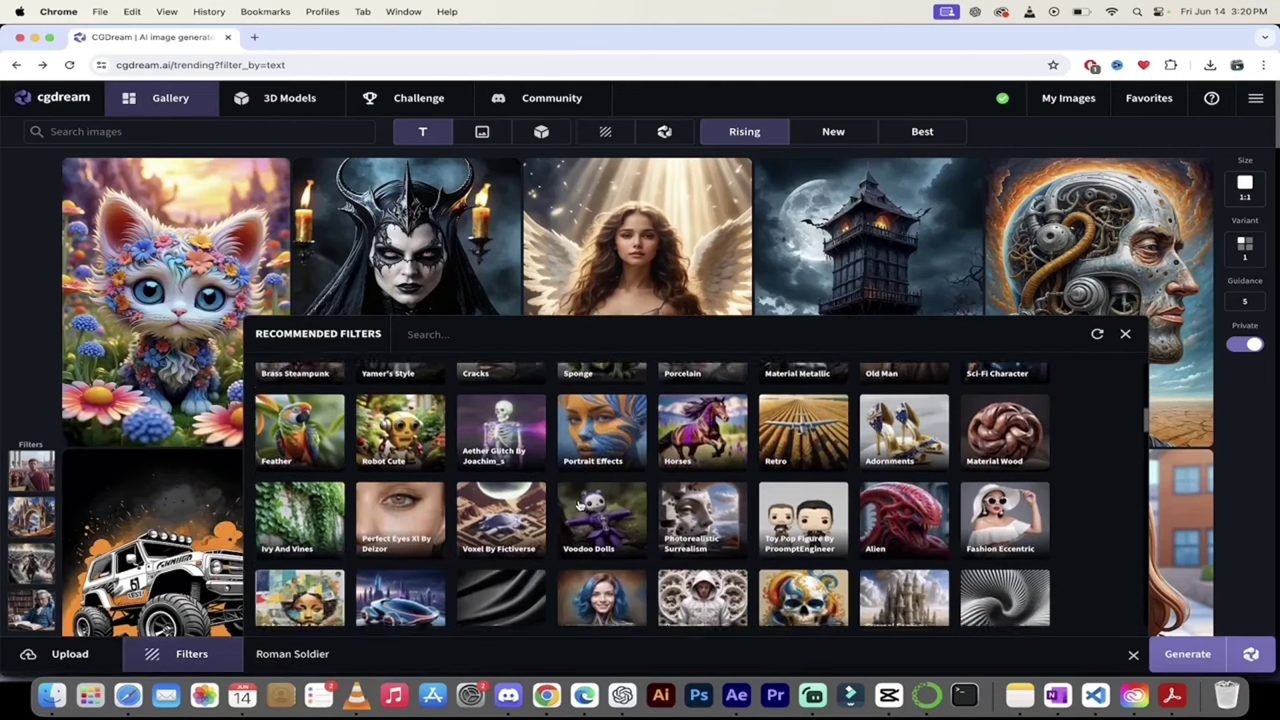
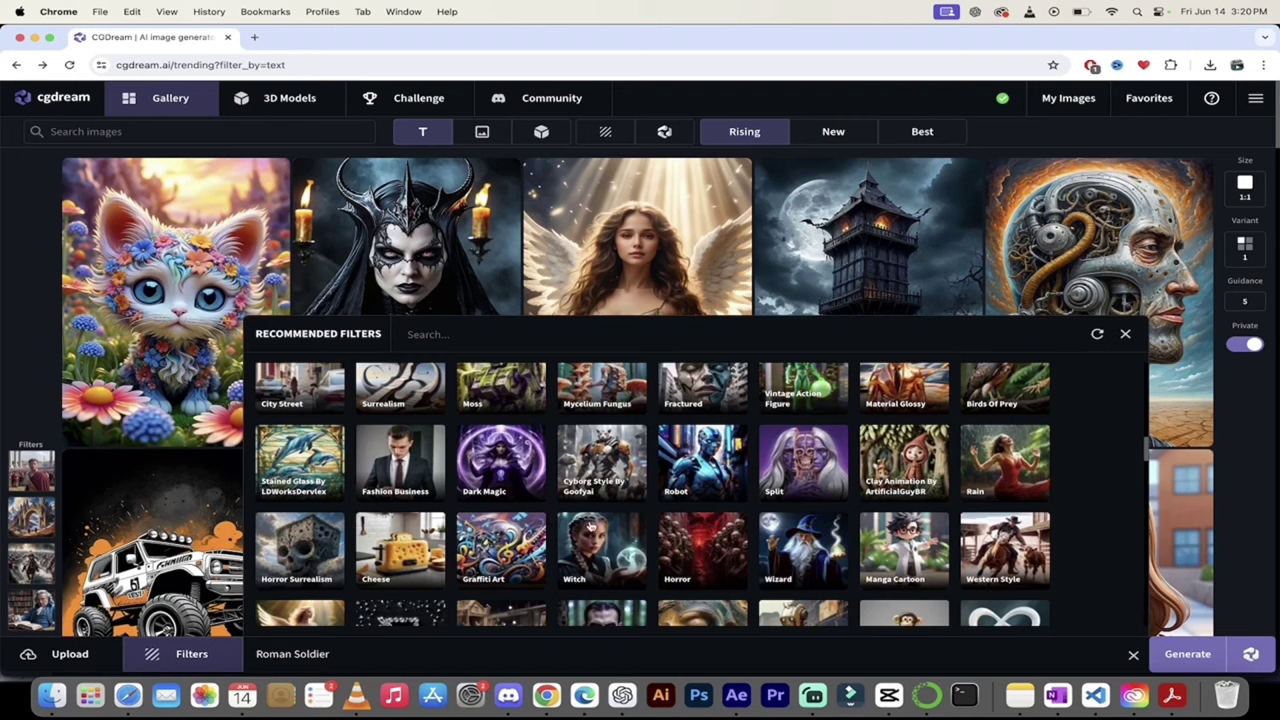
{"action": "scroll", "coordinate": [590, 525], "scroll_direction": "up", "scroll_amount": 5}
{"action": "scroll", "coordinate": [590, 525], "scroll_direction": "up", "scroll_amount": 5}
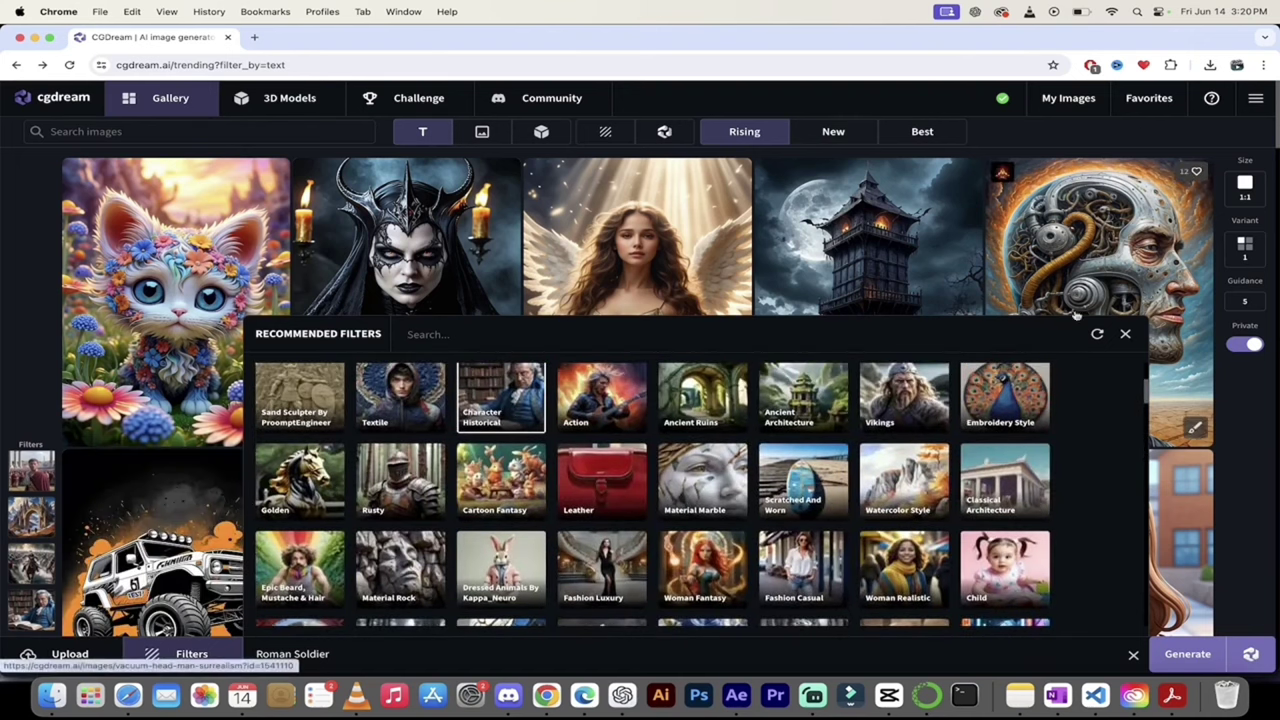
{"action": "left_click", "coordinate": [1125, 334]}
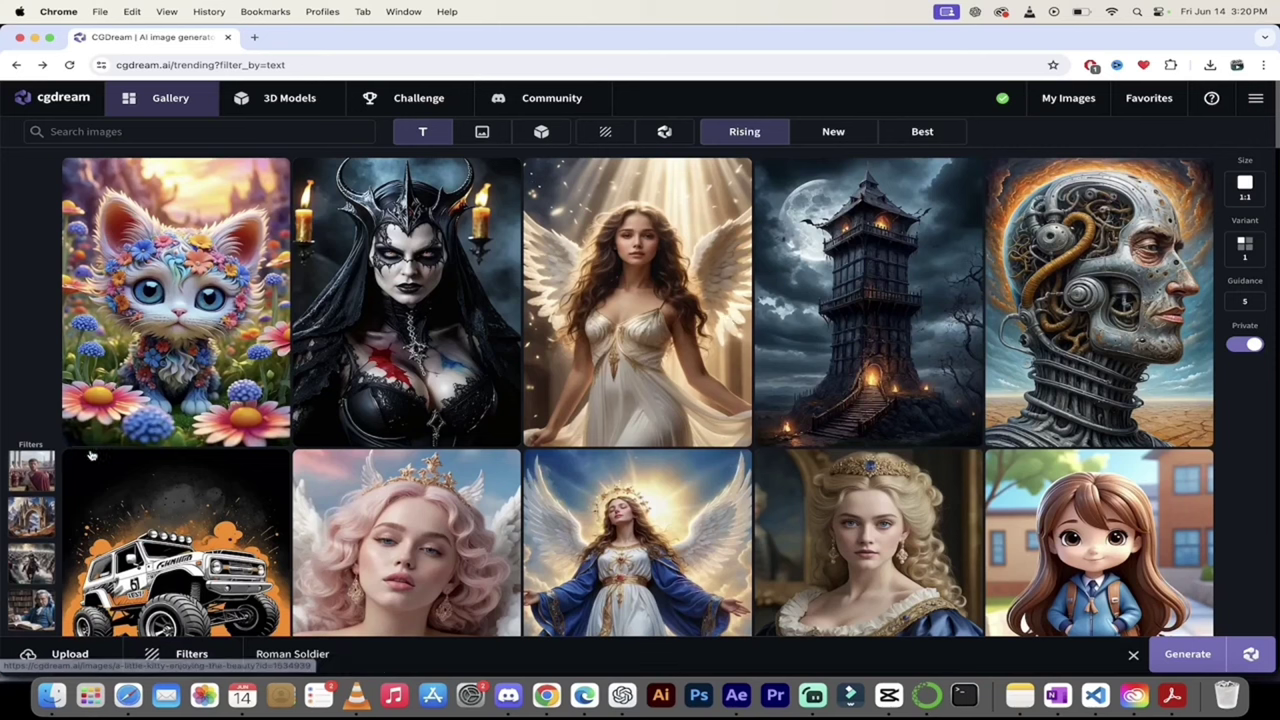
- Set the Roman Empire filter strength to 0.85 and raise the Battle Fantasy filter strength
{"action": "mouse_move", "coordinate": [36, 476]}
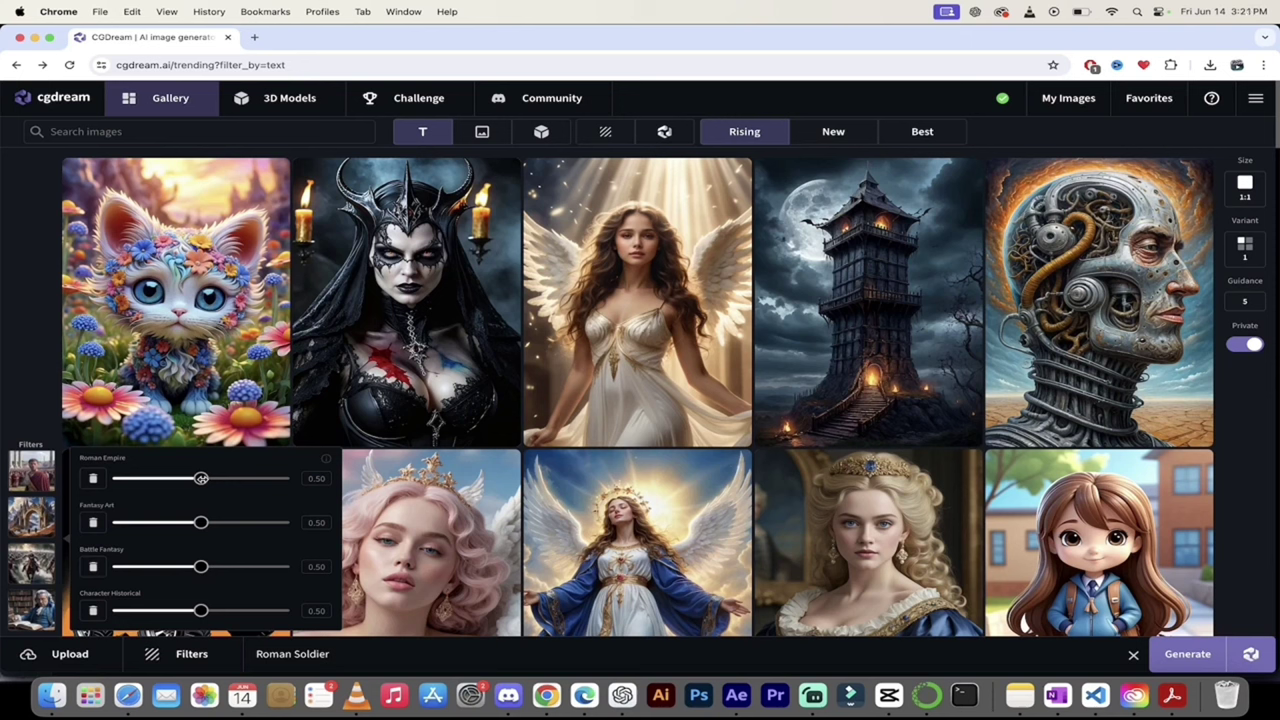
{"action": "left_click_drag", "start_coordinate": [201, 478], "coordinate": [258, 479]}
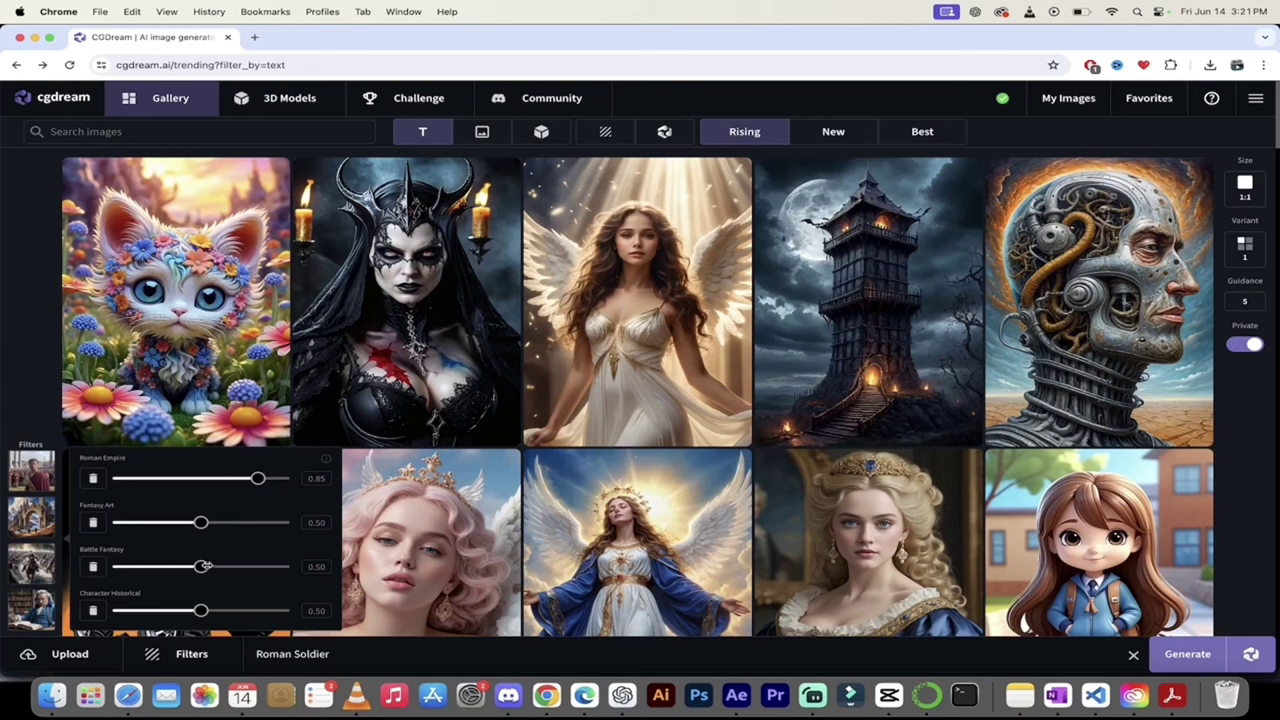
{"action": "left_click_drag", "start_coordinate": [201, 566], "coordinate": [249, 566]}
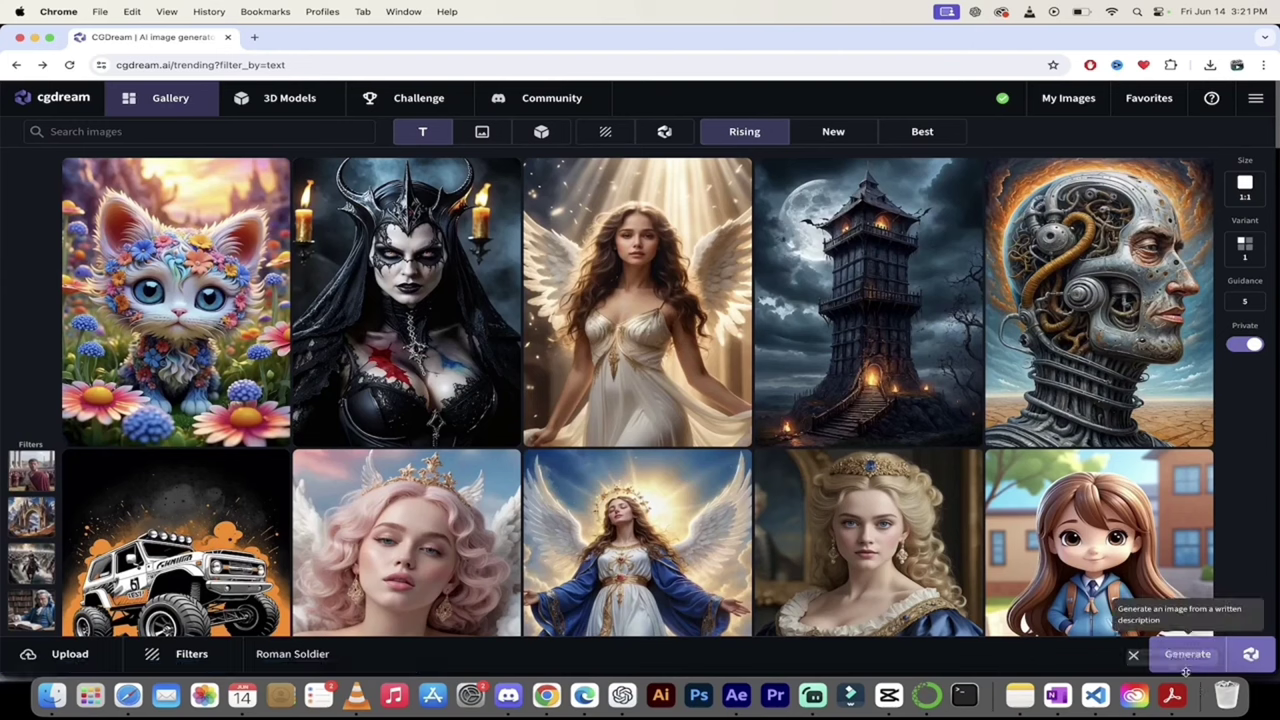
- Set a 16:9 aspect ratio with 4 variations and generate the Roman Soldier images
{"action": "mouse_move", "coordinate": [1260, 192]}
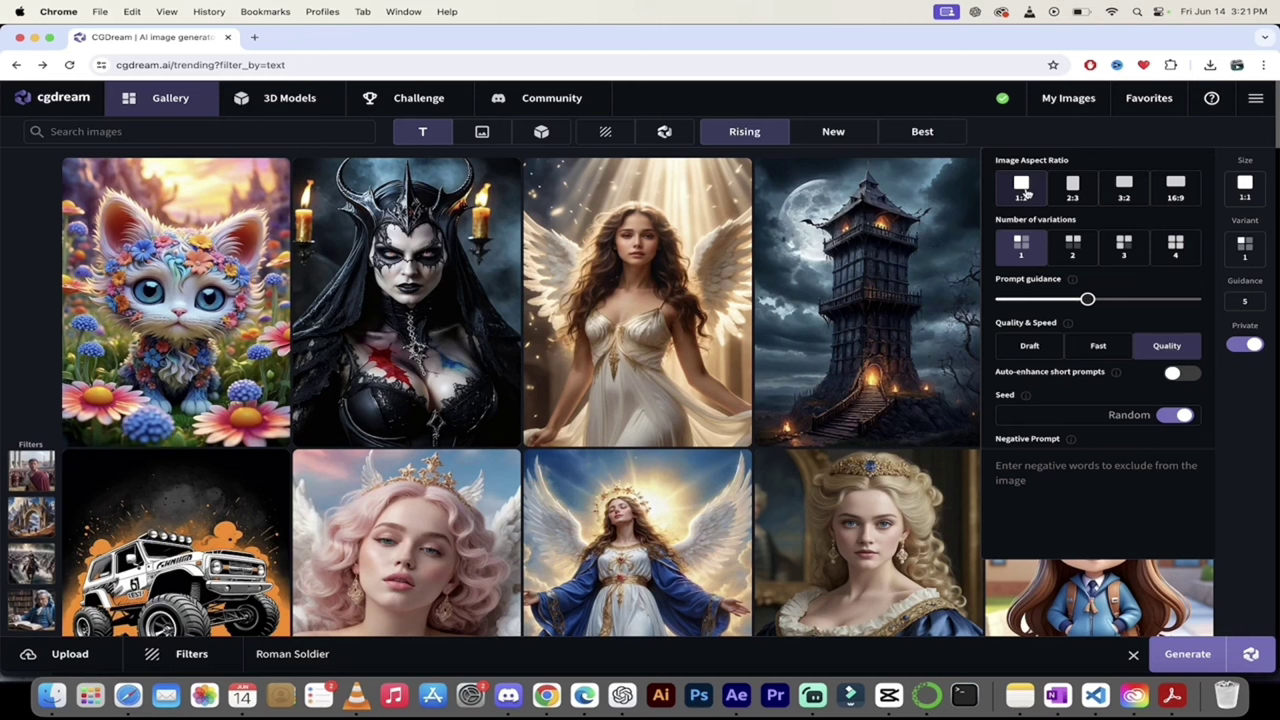
{"action": "left_click", "coordinate": [1175, 184]}
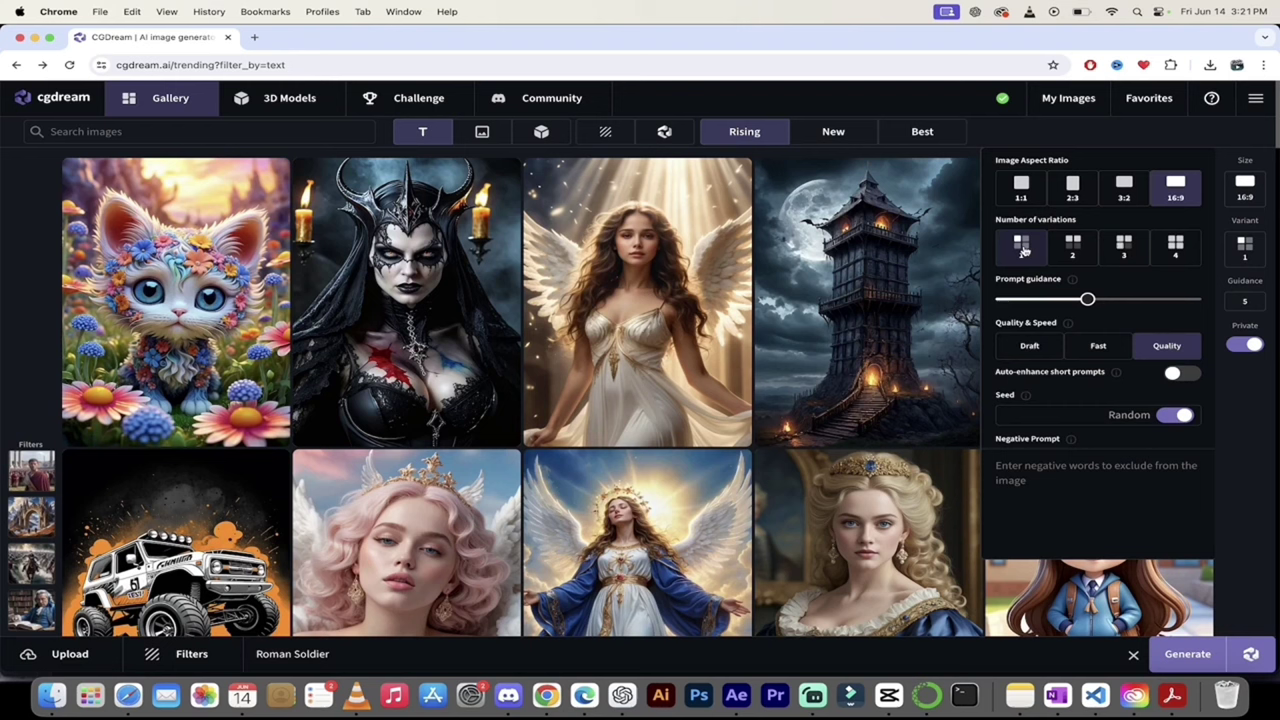
{"action": "left_click", "coordinate": [1175, 245]}
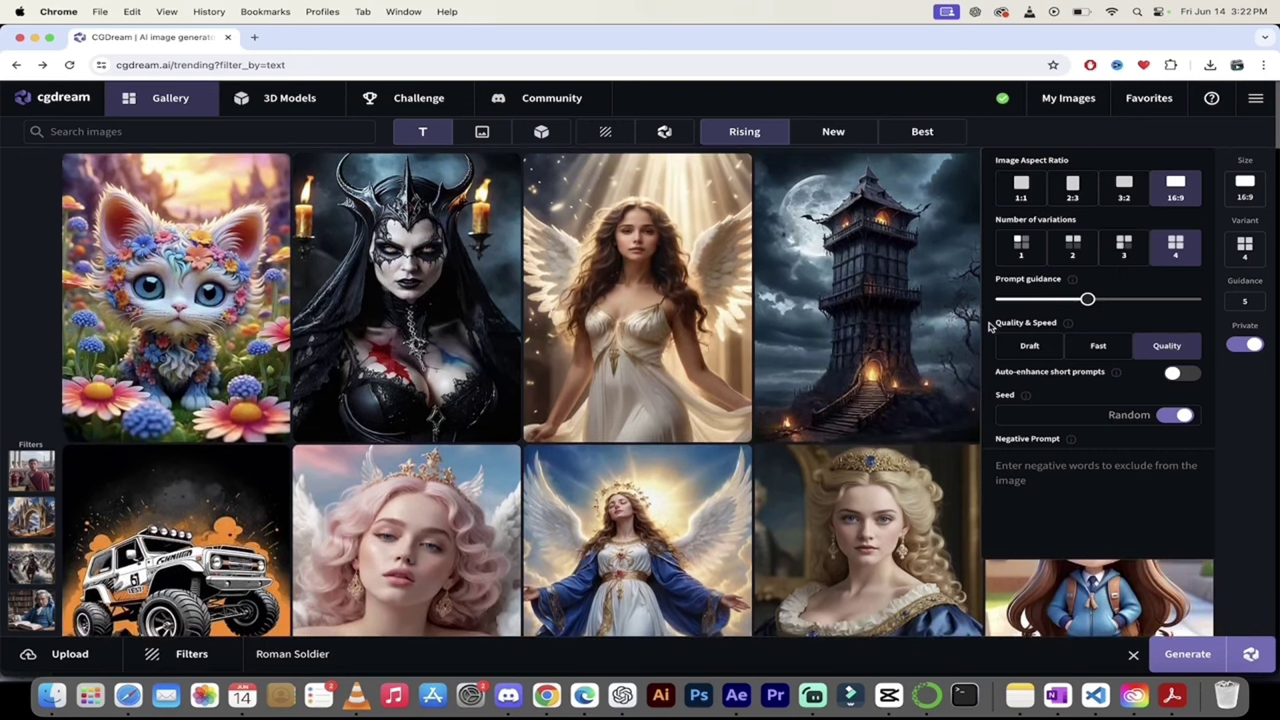
{"action": "mouse_move", "coordinate": [1076, 291]}
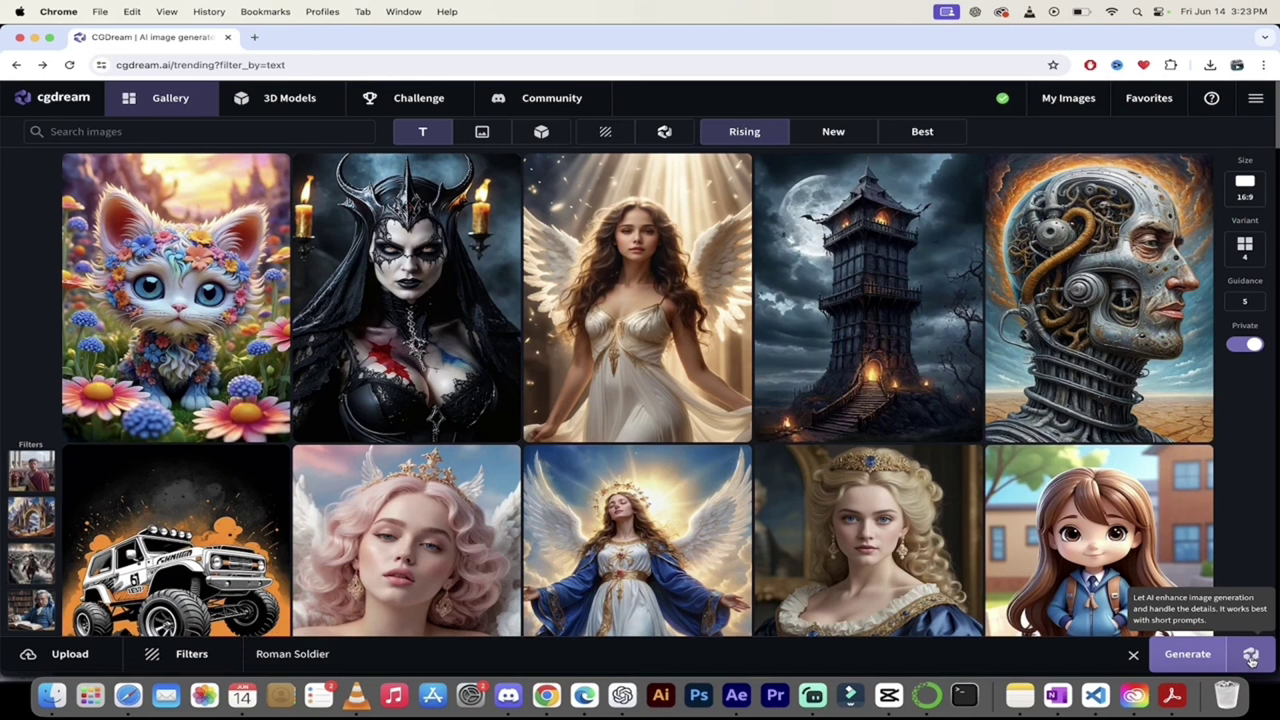
{"action": "left_click", "coordinate": [1184, 656]}
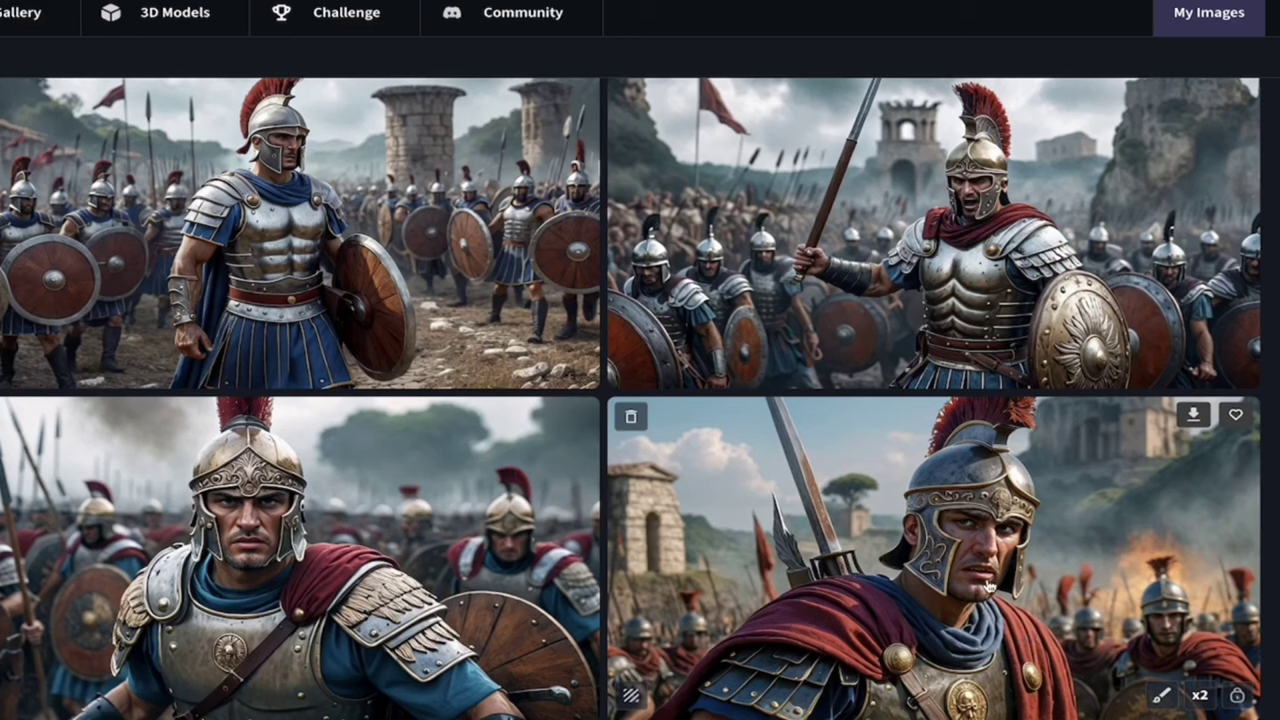
- Upscale the generated close-up of the soldier with fire behind him by x2 and compare it with the original
{"action": "left_click", "coordinate": [988, 588]}
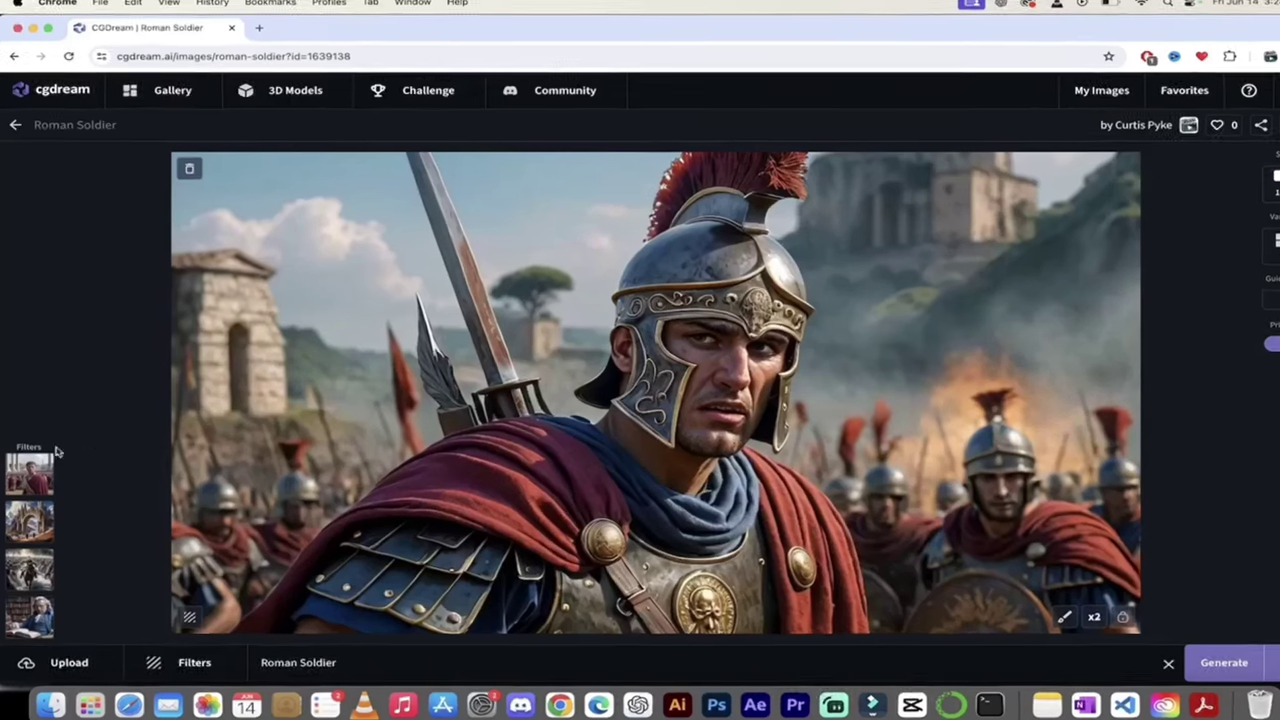
{"action": "mouse_move", "coordinate": [29, 471]}
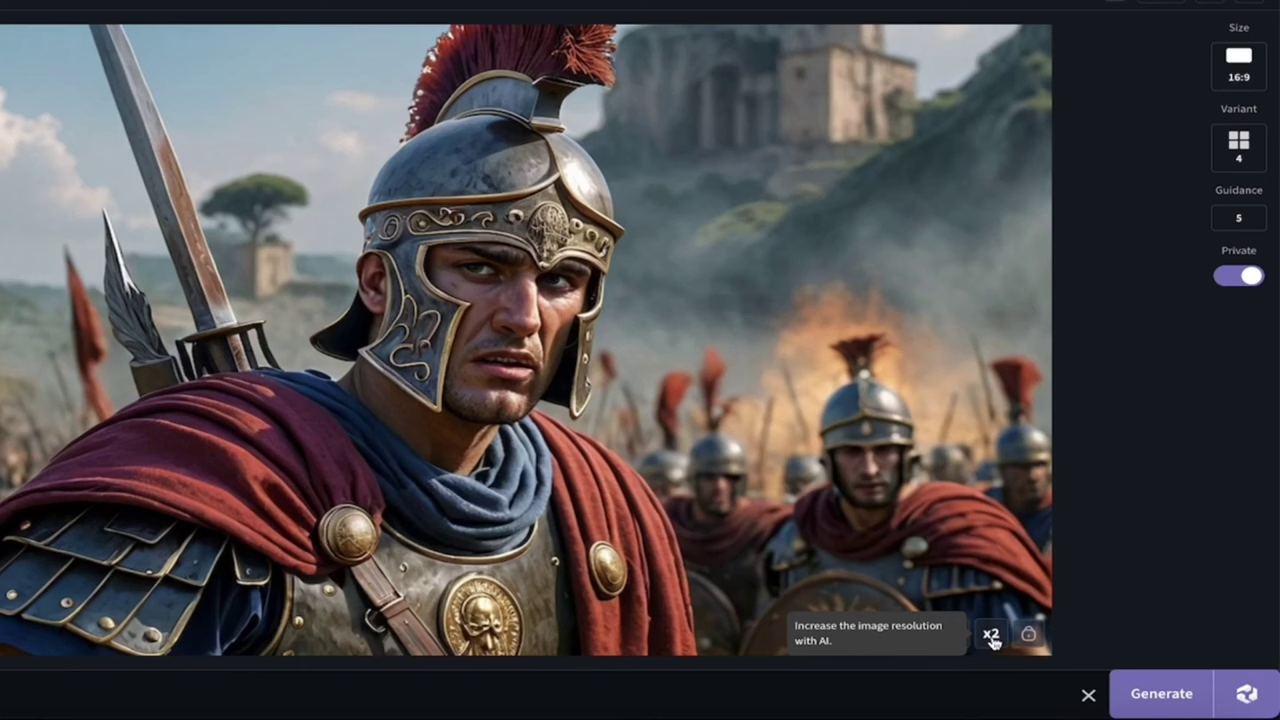
{"action": "left_click", "coordinate": [991, 636]}
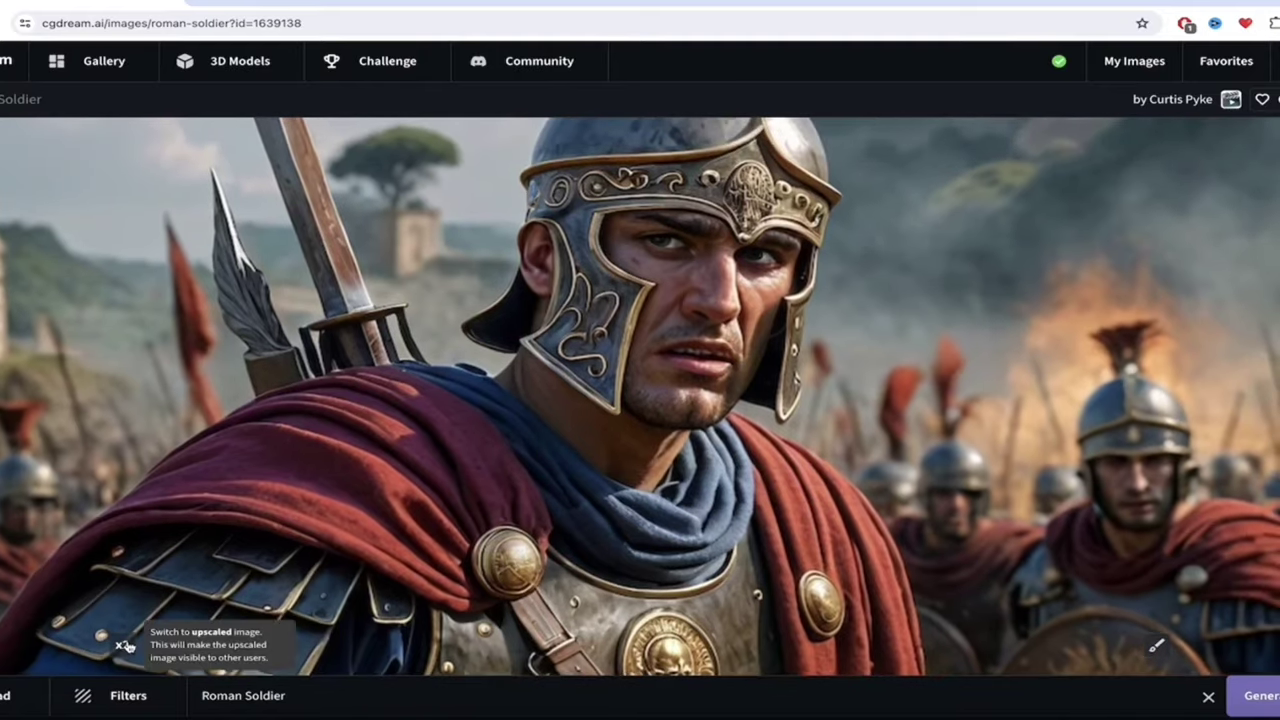
{"action": "left_click", "coordinate": [125, 646]}
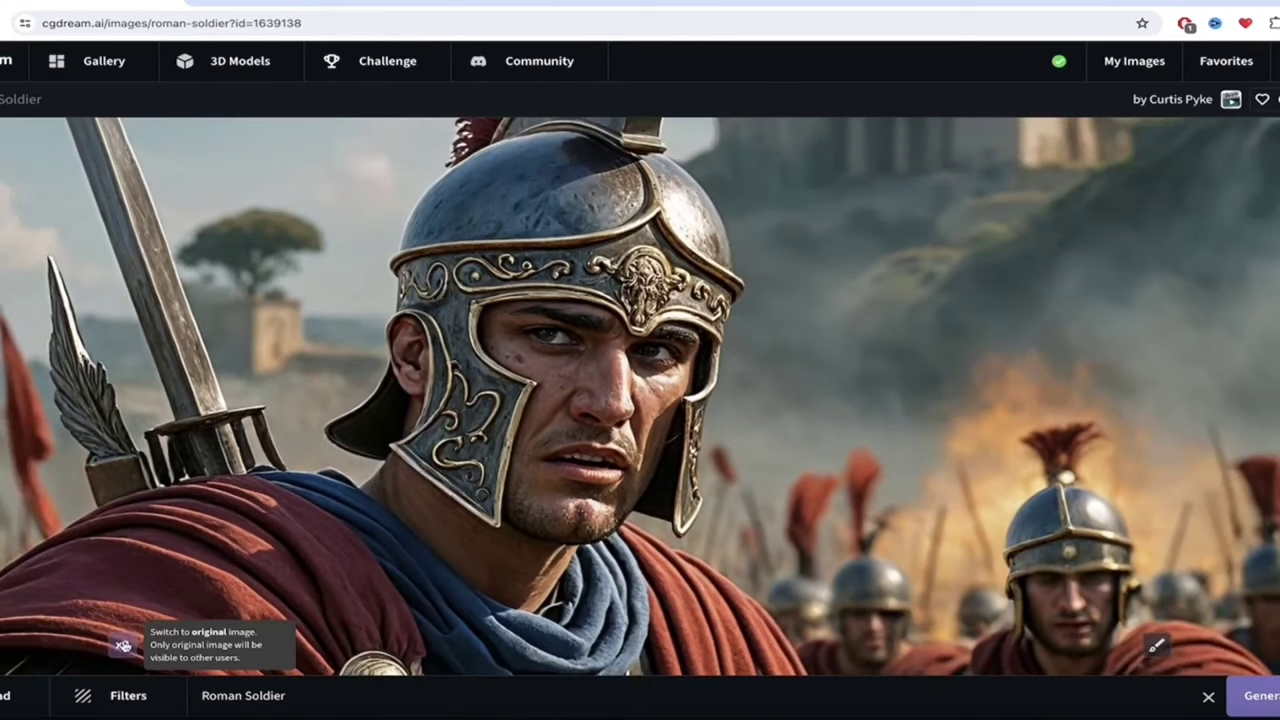
{"action": "left_click", "coordinate": [123, 645]}
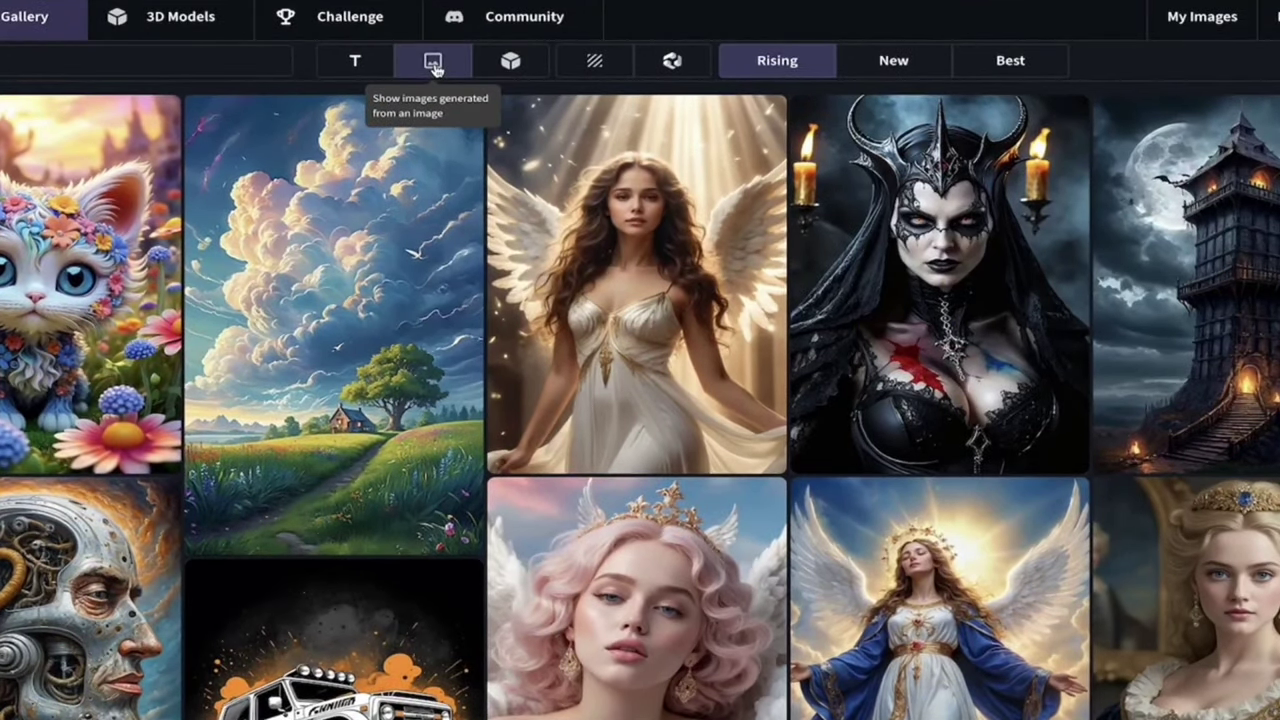
- Show only gallery images generated from an image and inspect the portrait of the brunette woman with a bob haircut
{"action": "left_click", "coordinate": [433, 62]}
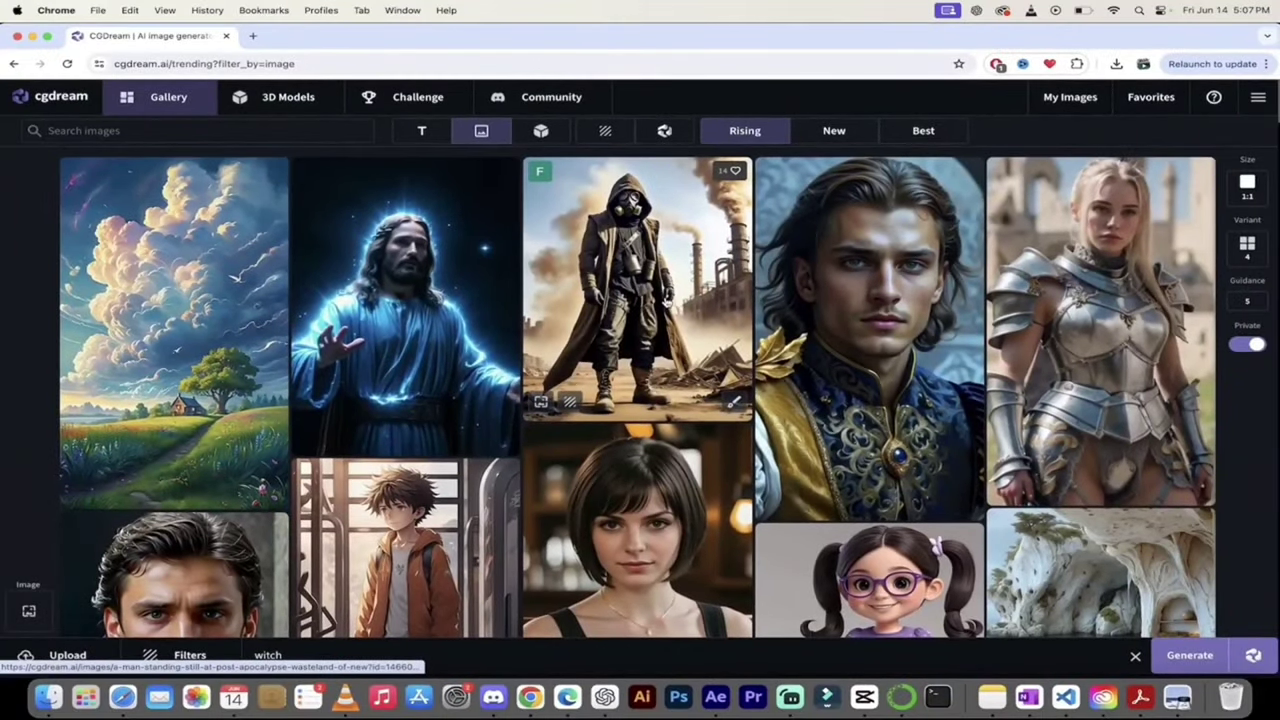
{"action": "scroll", "coordinate": [874, 314], "scroll_direction": "down", "scroll_amount": 2}
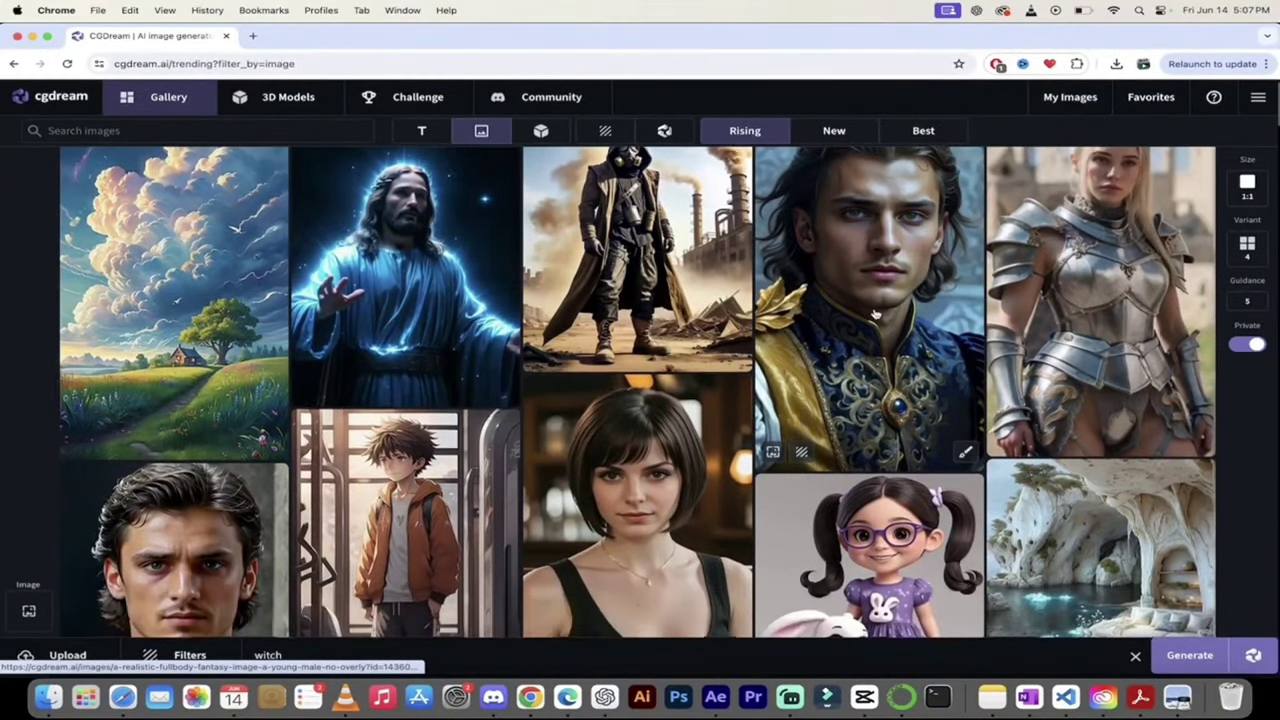
{"action": "scroll", "coordinate": [874, 314], "scroll_direction": "down", "scroll_amount": 3}
{"action": "scroll", "coordinate": [672, 395], "scroll_direction": "down", "scroll_amount": 3}
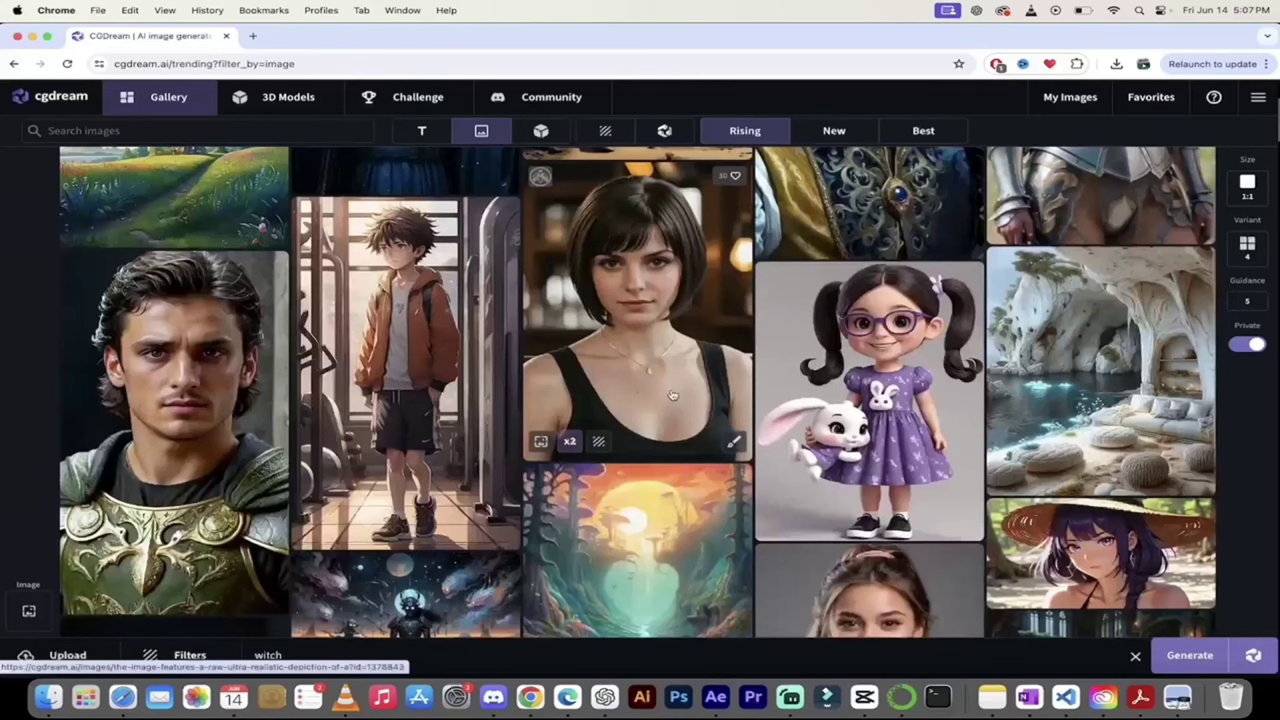
{"action": "left_click", "coordinate": [655, 325]}
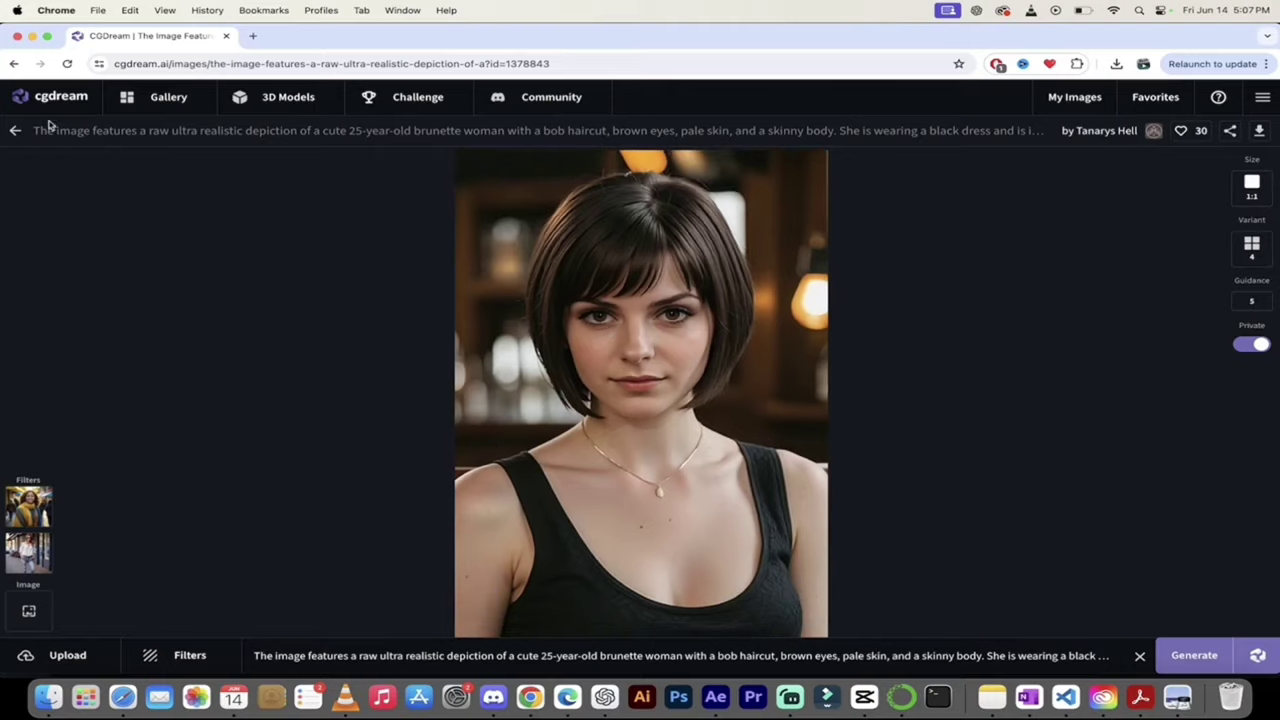
{"action": "left_click", "coordinate": [16, 130]}
- Inspect the filter strengths of the aged, bearded Ragnar image and browse more image-based gallery examples
{"action": "scroll", "coordinate": [606, 428], "scroll_direction": "down", "scroll_amount": 8}
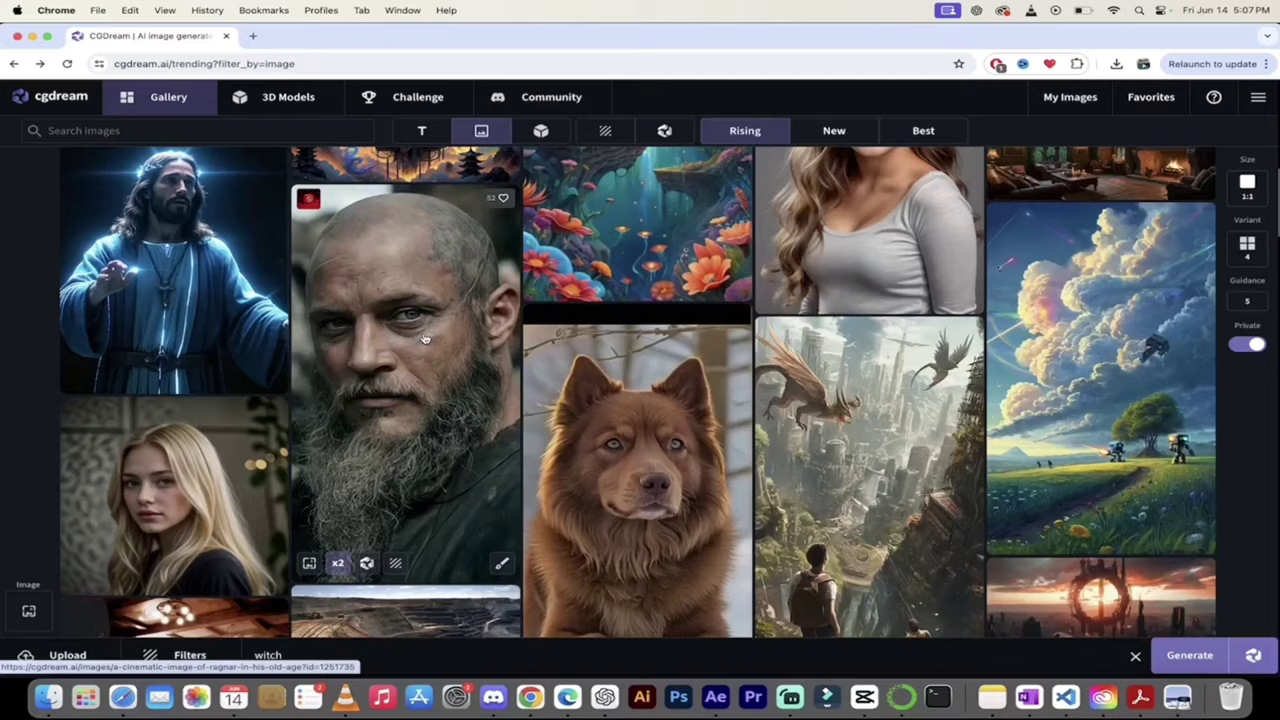
{"action": "left_click", "coordinate": [424, 339]}
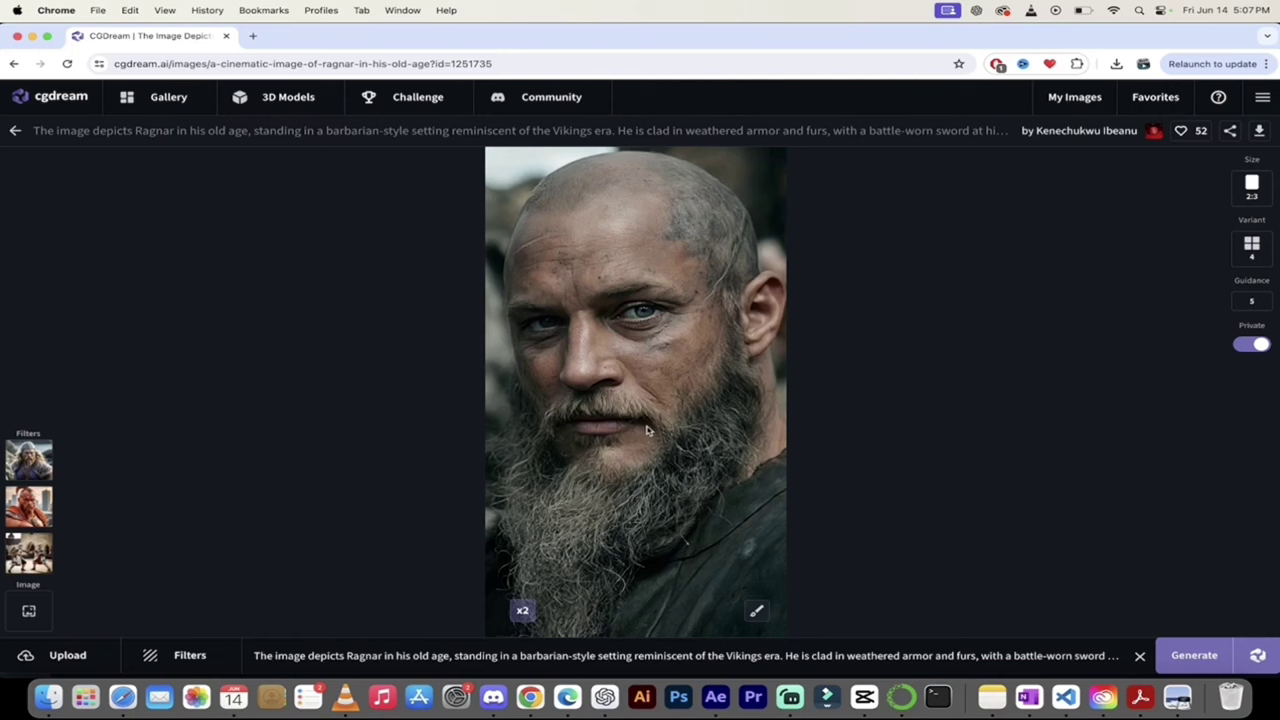
{"action": "mouse_move", "coordinate": [34, 467]}
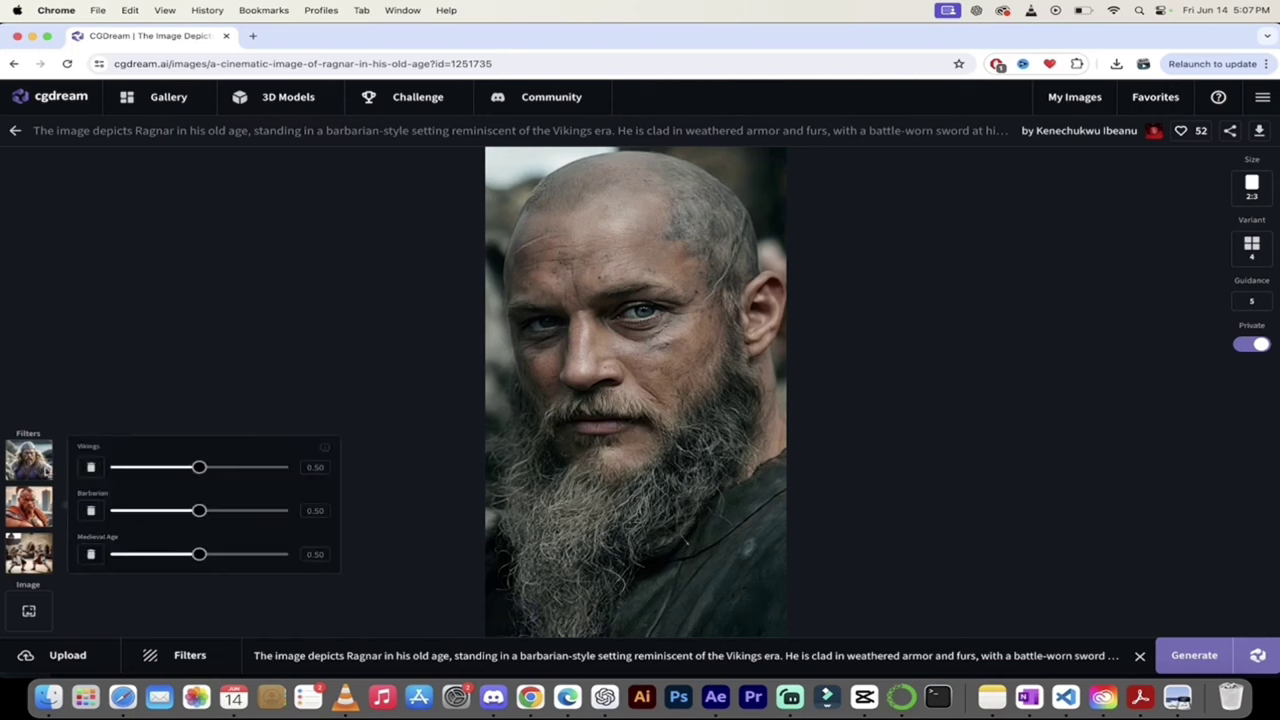
{"action": "left_click", "coordinate": [15, 130]}
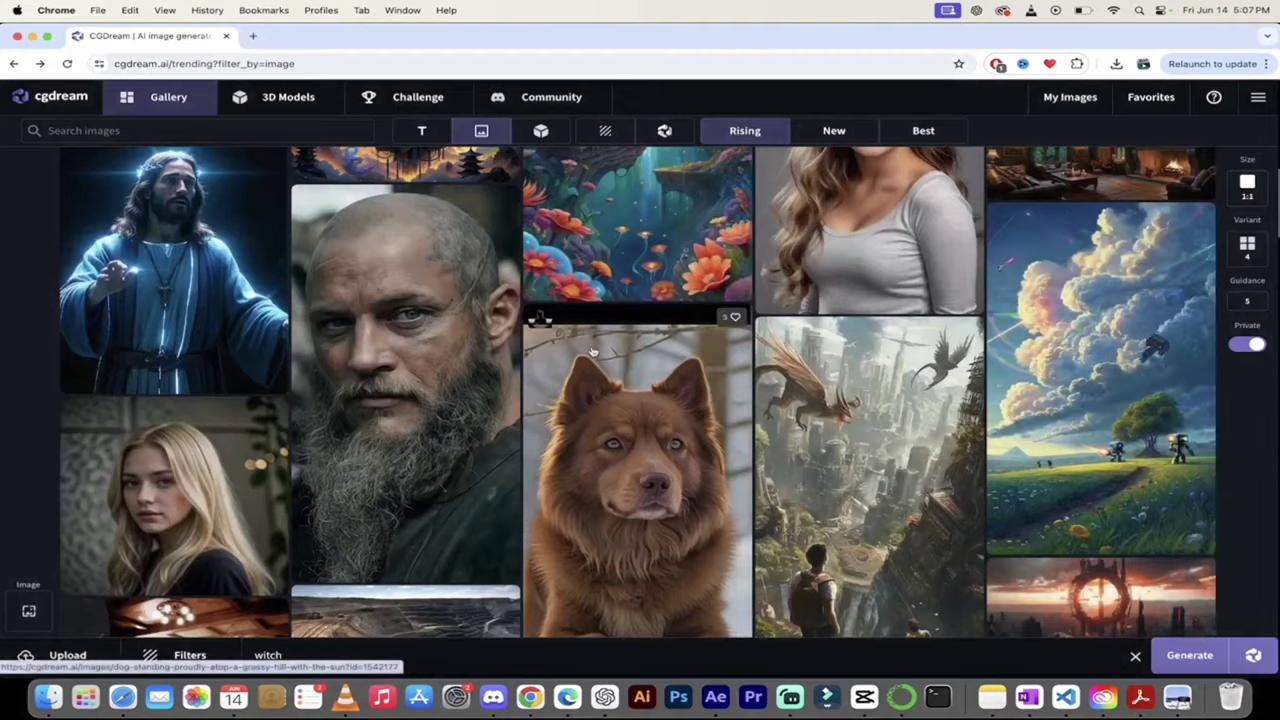
{"action": "scroll", "coordinate": [592, 352], "scroll_direction": "down", "scroll_amount": 3}
{"action": "scroll", "coordinate": [592, 352], "scroll_direction": "down", "scroll_amount": 5}
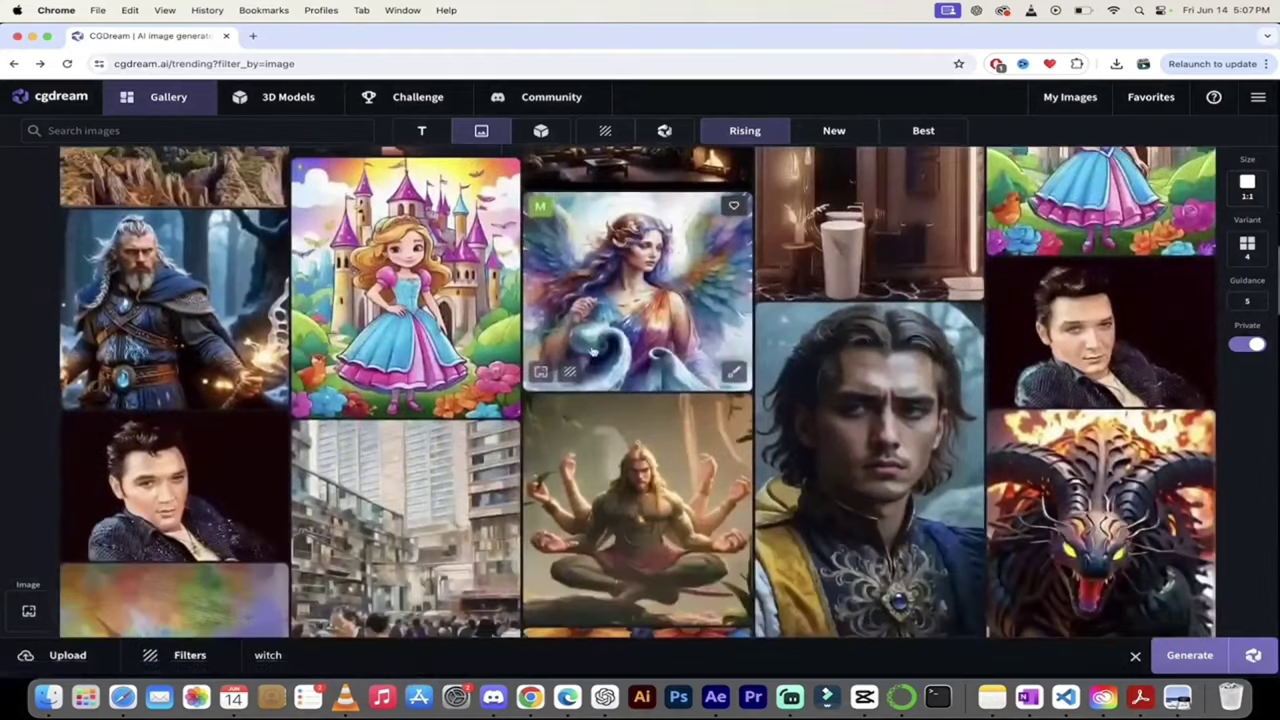
{"action": "scroll", "coordinate": [588, 443], "scroll_direction": "down", "scroll_amount": 5}
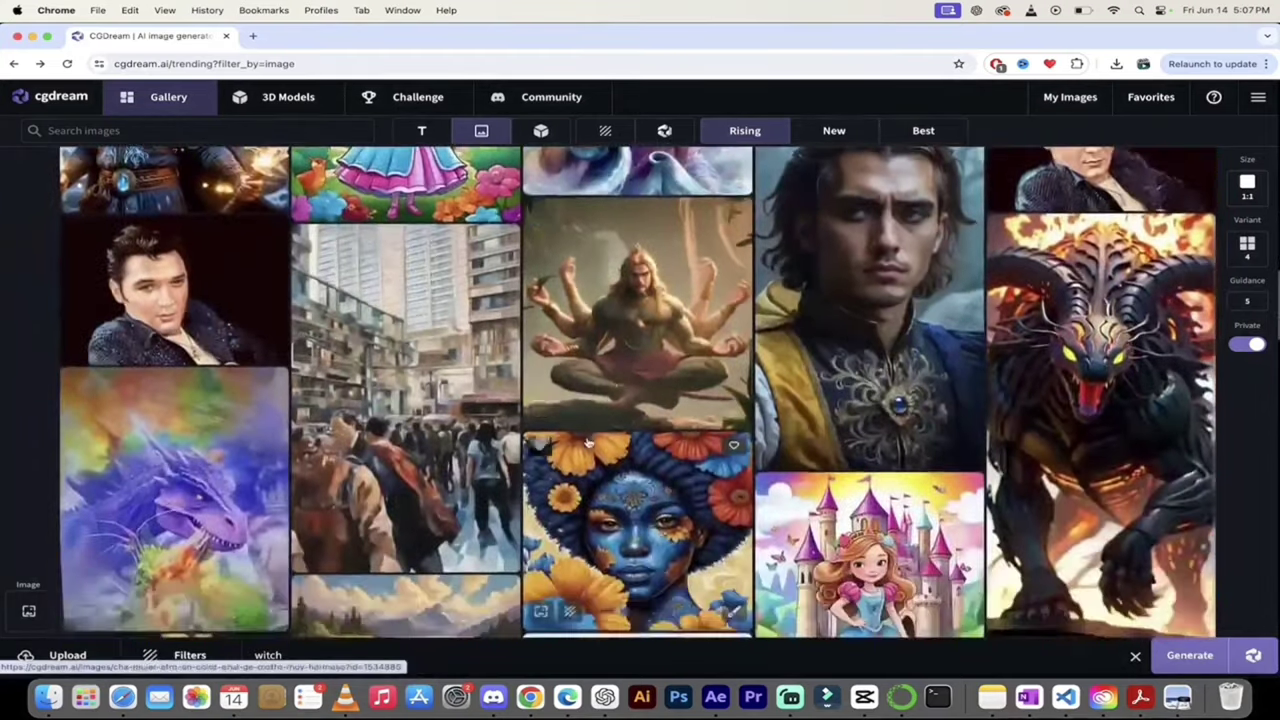
{"action": "scroll", "coordinate": [588, 443], "scroll_direction": "up", "scroll_amount": 8}
{"action": "scroll", "coordinate": [588, 443], "scroll_direction": "up", "scroll_amount": 15}
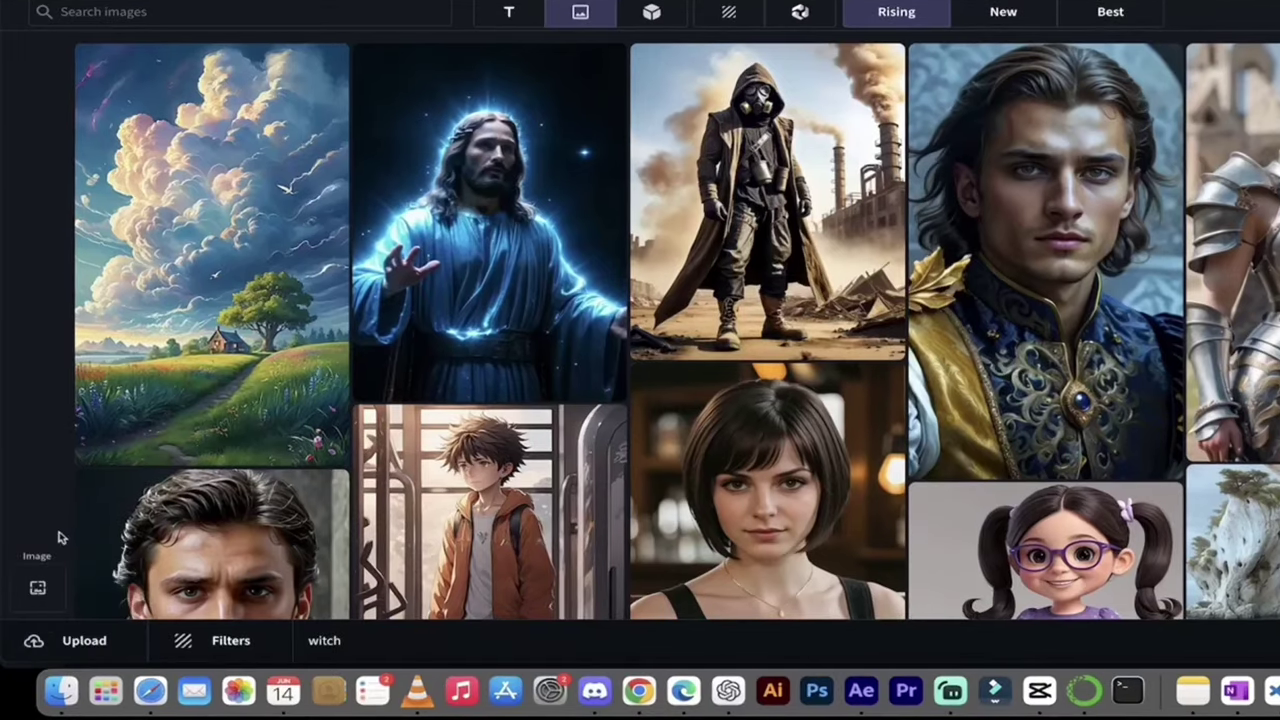
- Upload the pexels-wjretrat...9883.jpg image from the CG Dream AI folder as the source image
{"action": "left_click", "coordinate": [55, 640]}
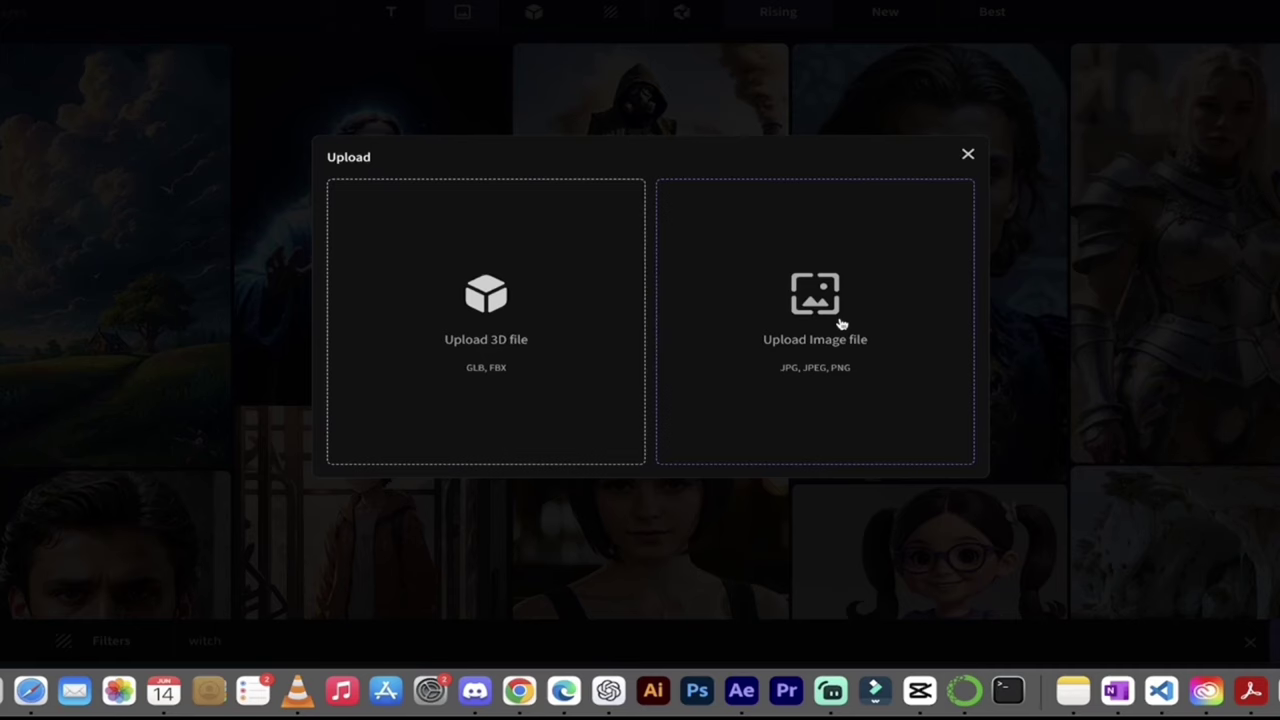
{"action": "left_click", "coordinate": [30, 690]}
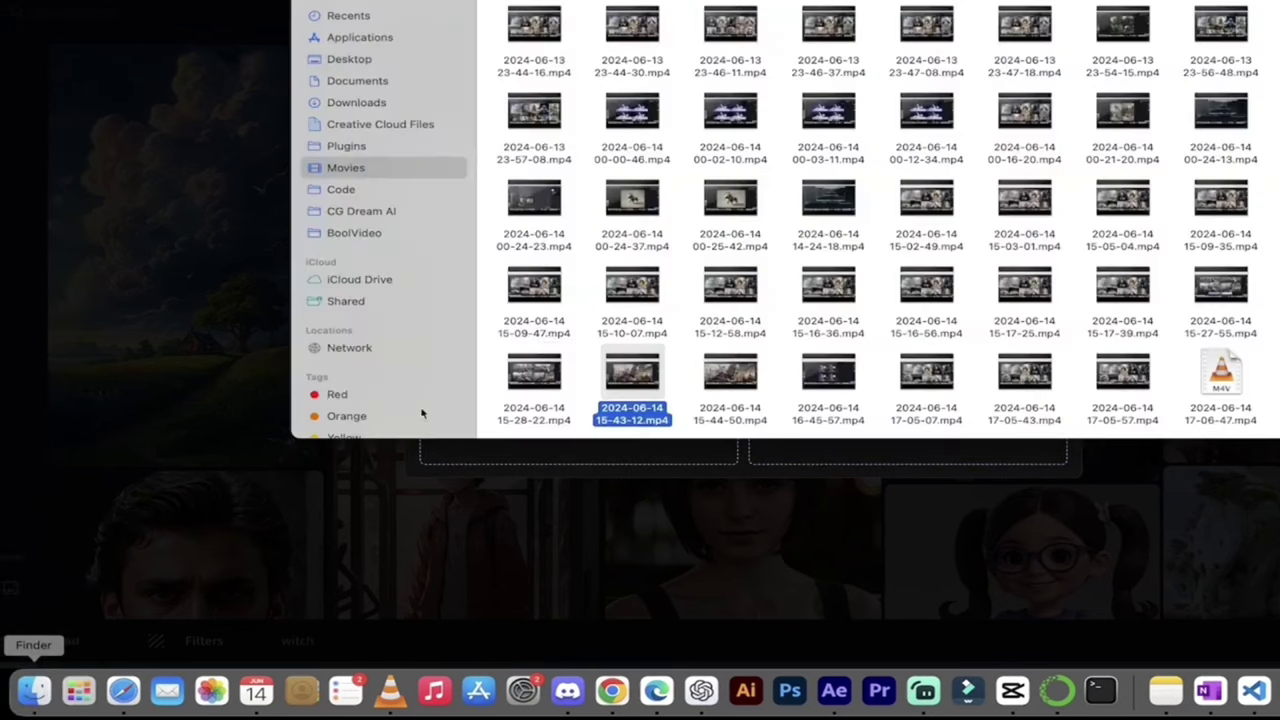
{"action": "left_click", "coordinate": [358, 211]}
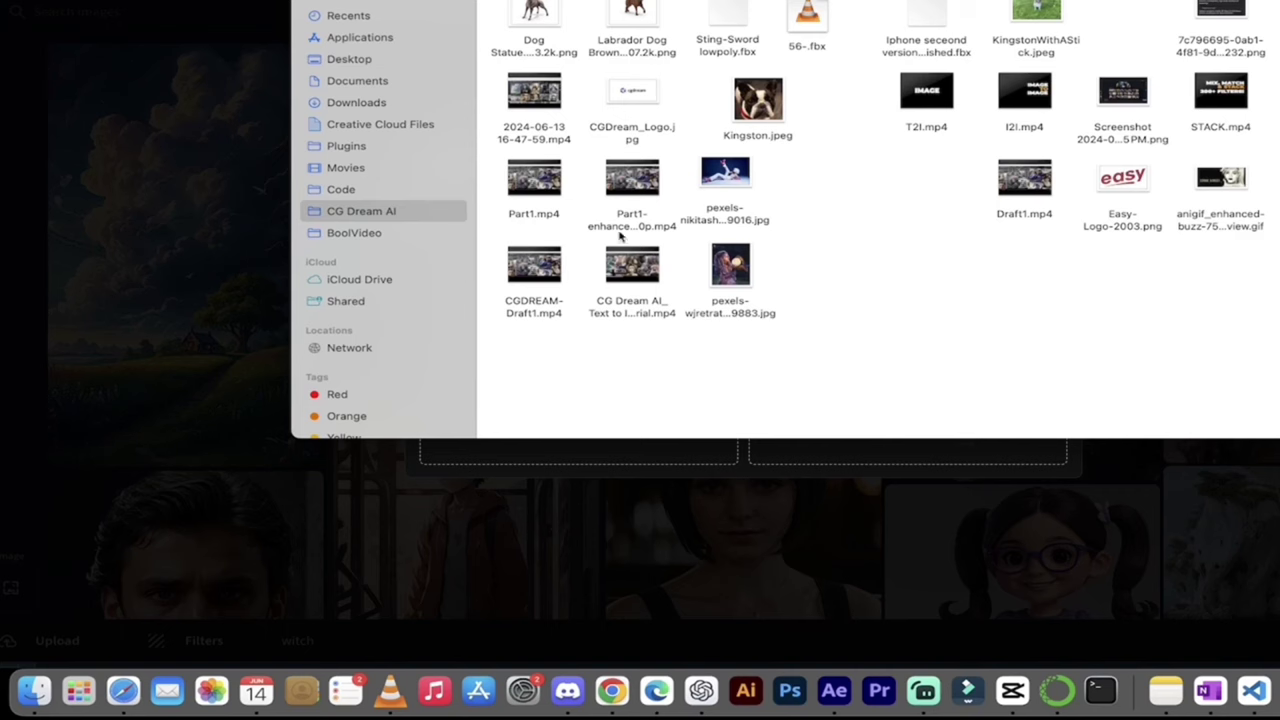
{"action": "left_click_drag", "start_coordinate": [734, 264], "coordinate": [908, 300]}
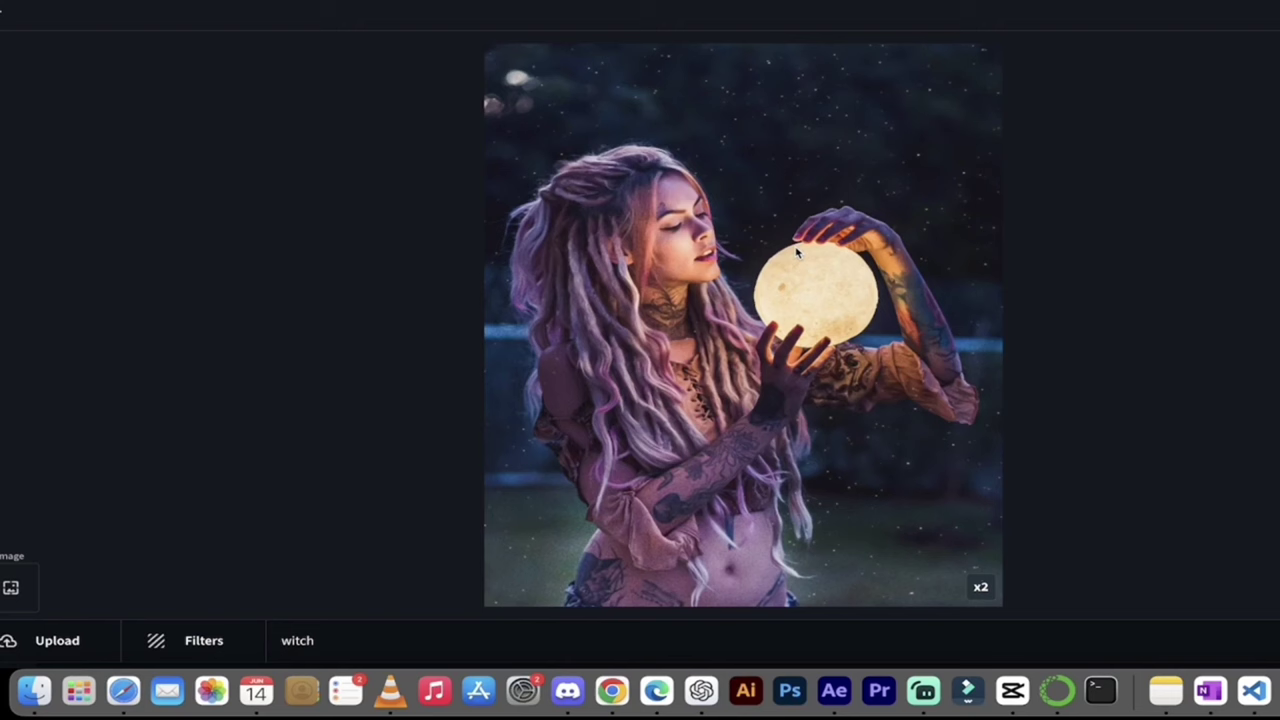
- Add the recommended Witch, Wizard and Dark Magic filters for the witch prompt
{"action": "left_click", "coordinate": [203, 641]}
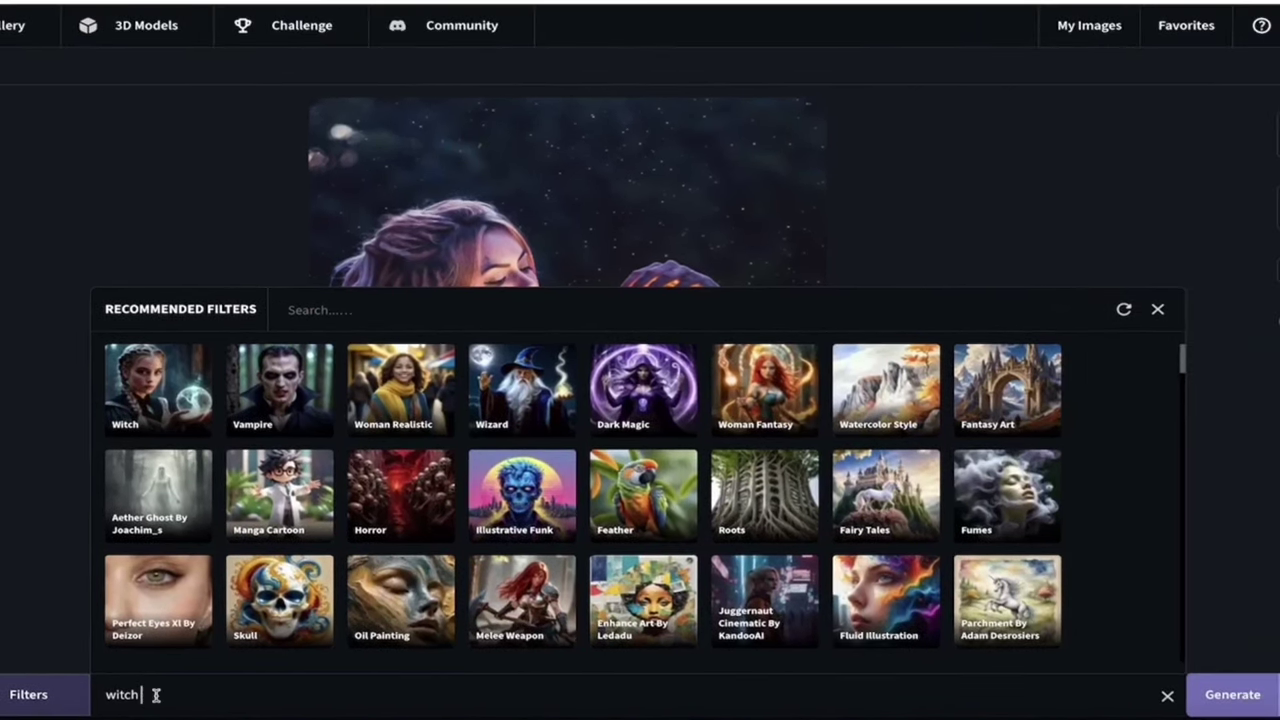
{"action": "left_click_drag", "start_coordinate": [160, 691], "coordinate": [80, 691]}
{"action": "left_click", "coordinate": [204, 697]}
{"action": "left_click", "coordinate": [147, 387]}
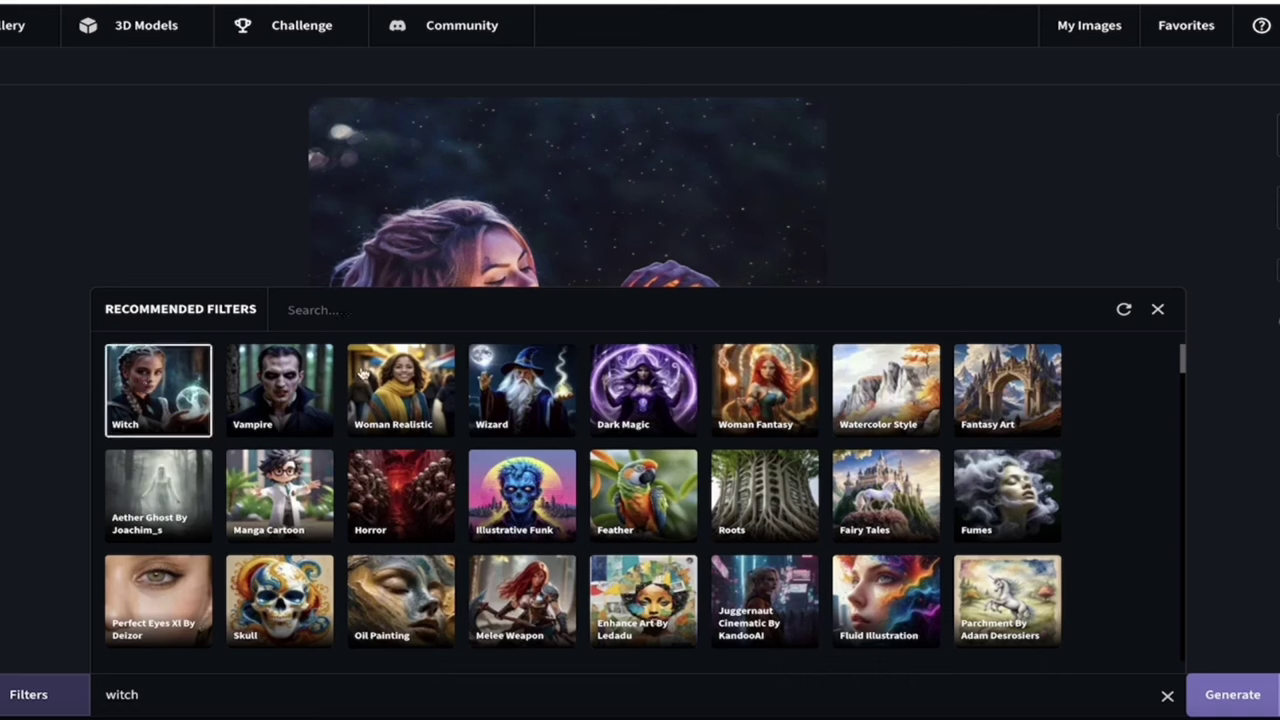
{"action": "left_click", "coordinate": [512, 392]}
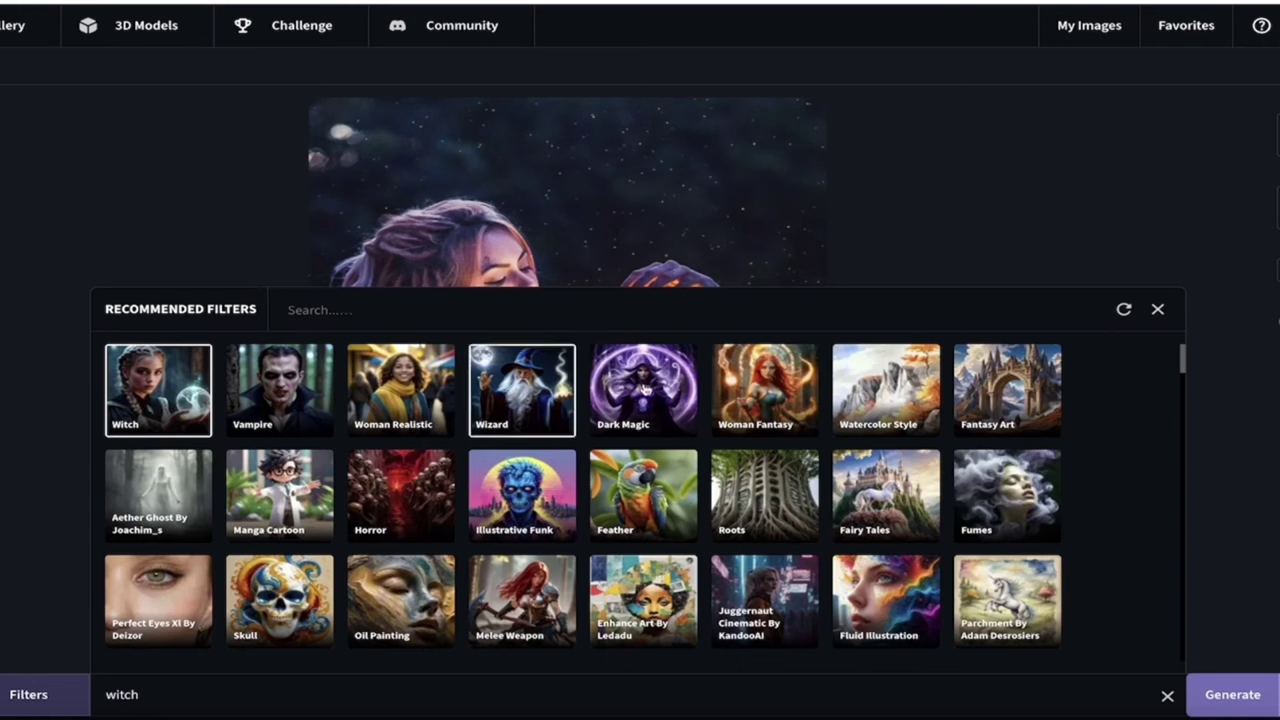
{"action": "left_click", "coordinate": [645, 388]}
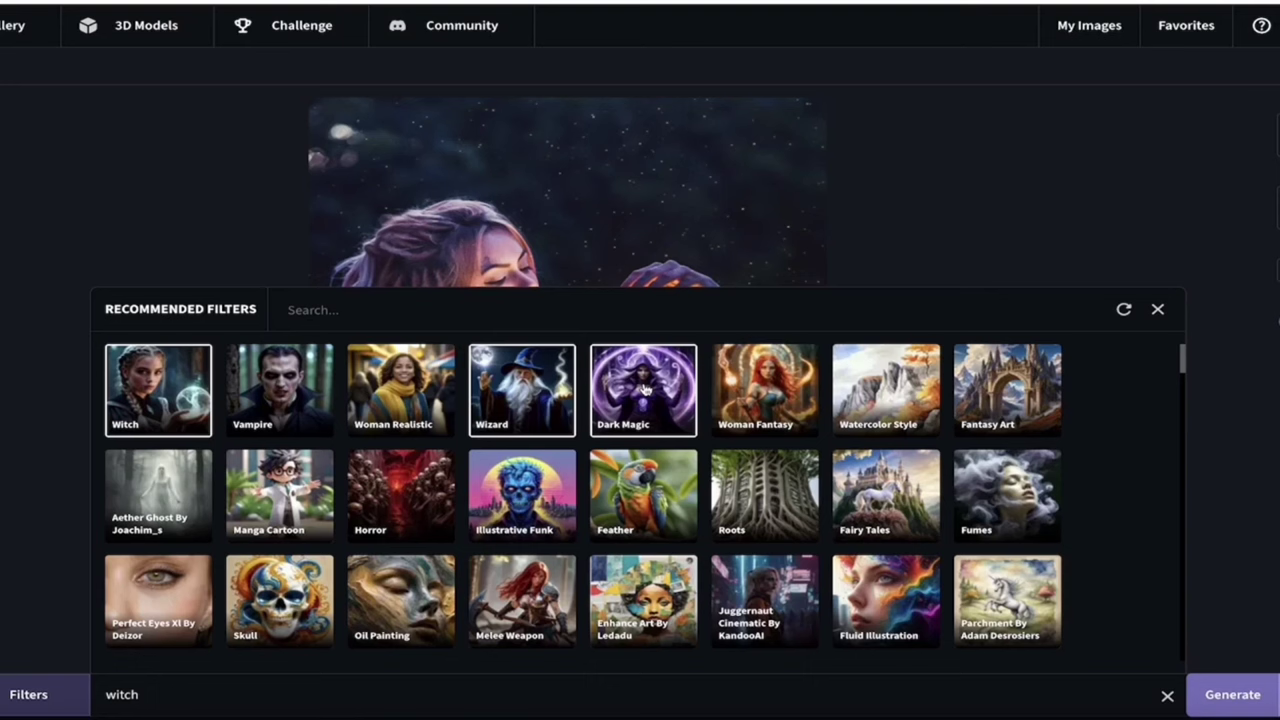
- Add the Fairy Tales and Fumes filters to the selected filter stack
{"action": "scroll", "coordinate": [737, 418], "scroll_direction": "down", "scroll_amount": 1}
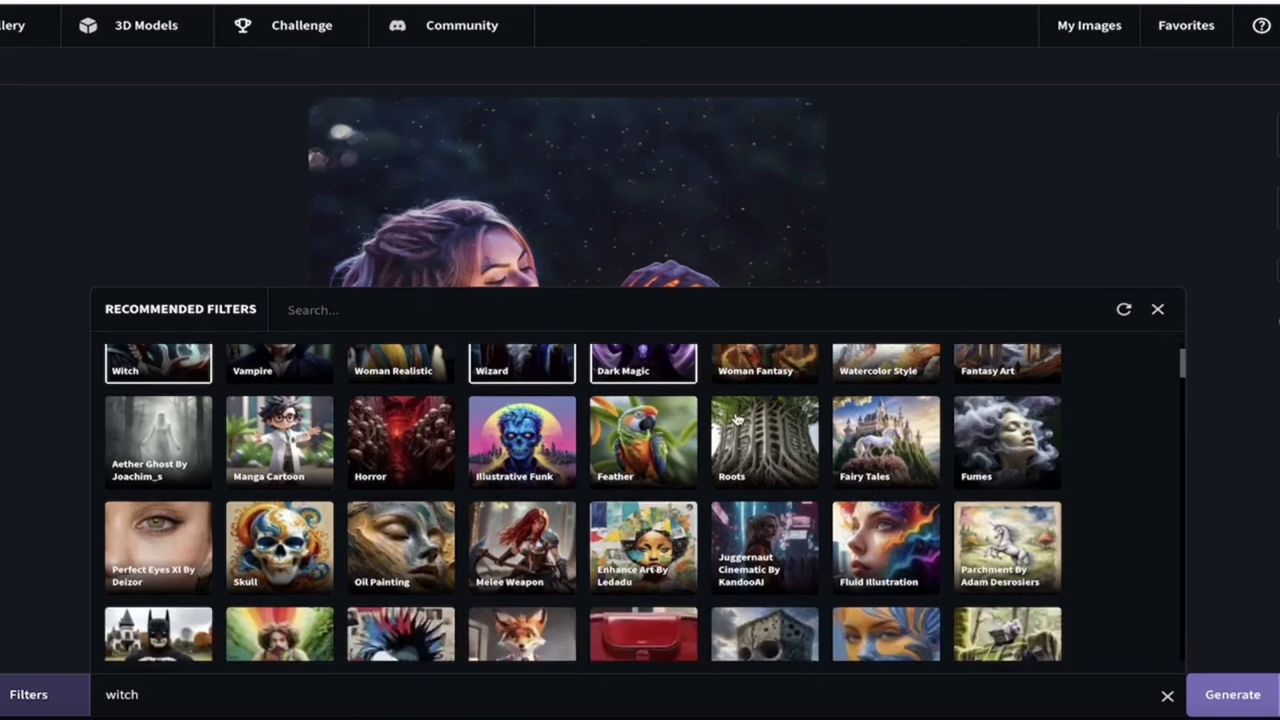
{"action": "scroll", "coordinate": [745, 405], "scroll_direction": "up", "scroll_amount": 1}
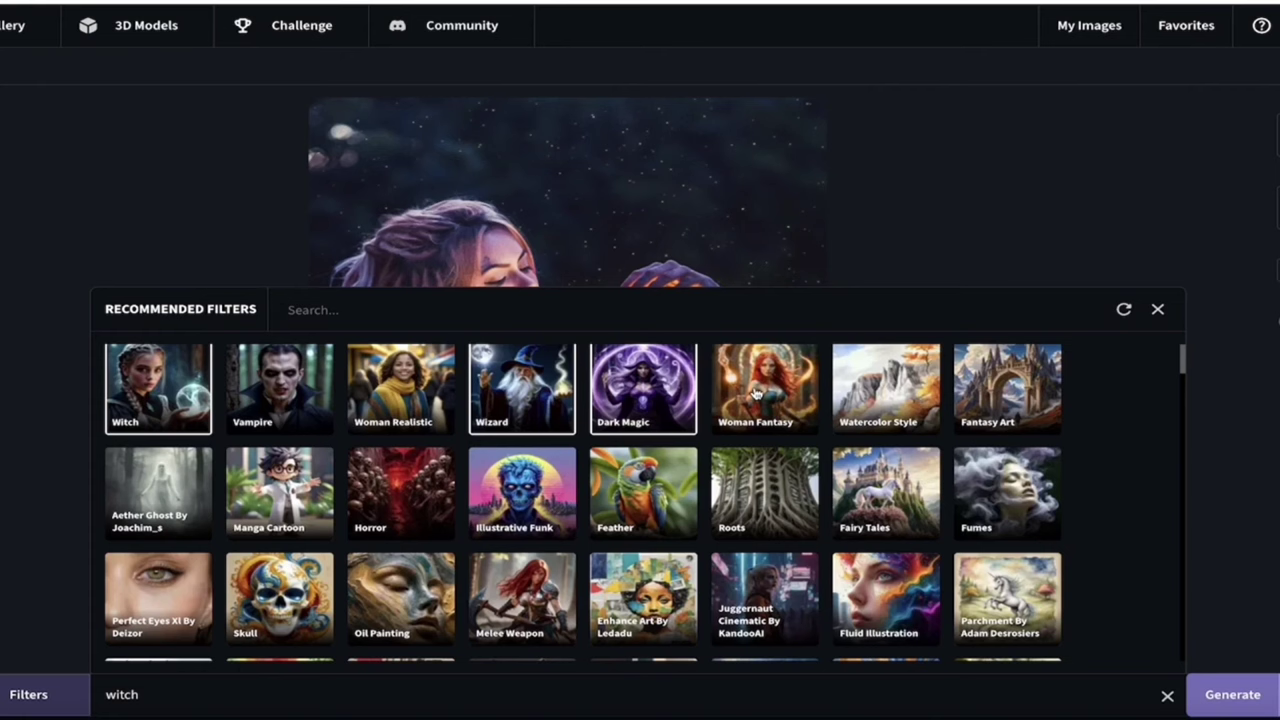
{"action": "scroll", "coordinate": [778, 390], "scroll_direction": "down", "scroll_amount": 2}
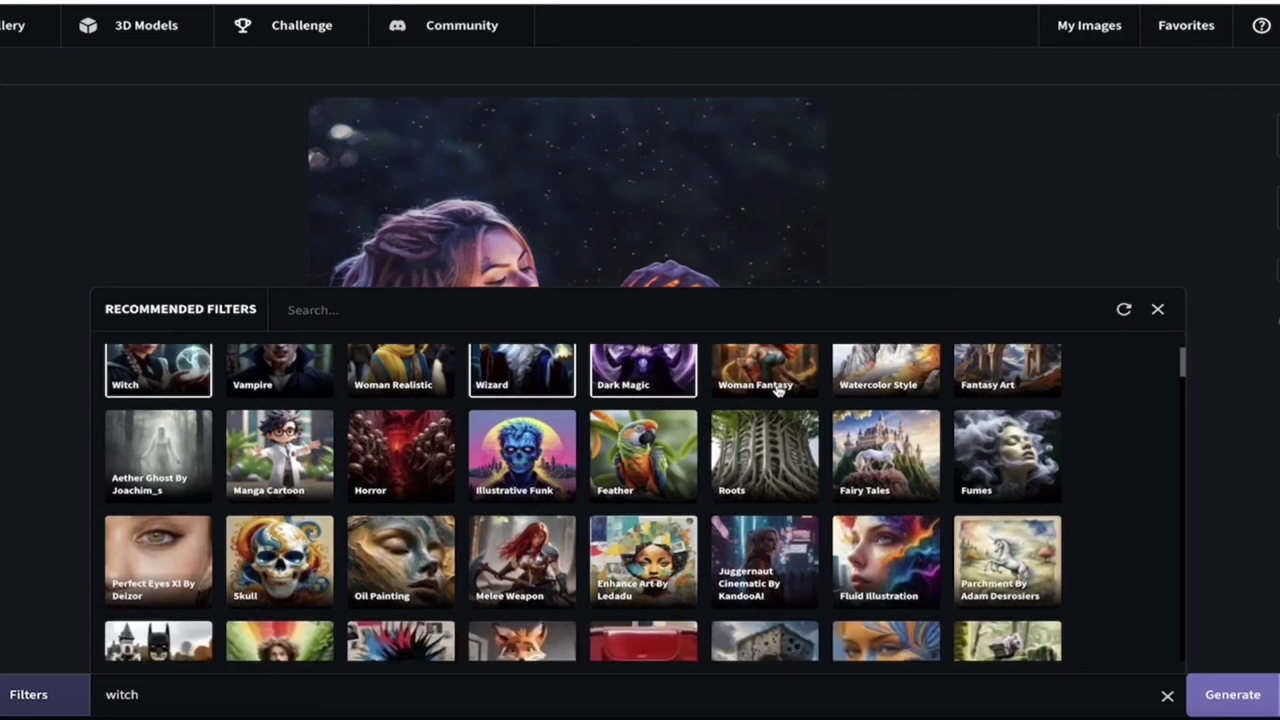
{"action": "scroll", "coordinate": [780, 392], "scroll_direction": "up", "scroll_amount": 2}
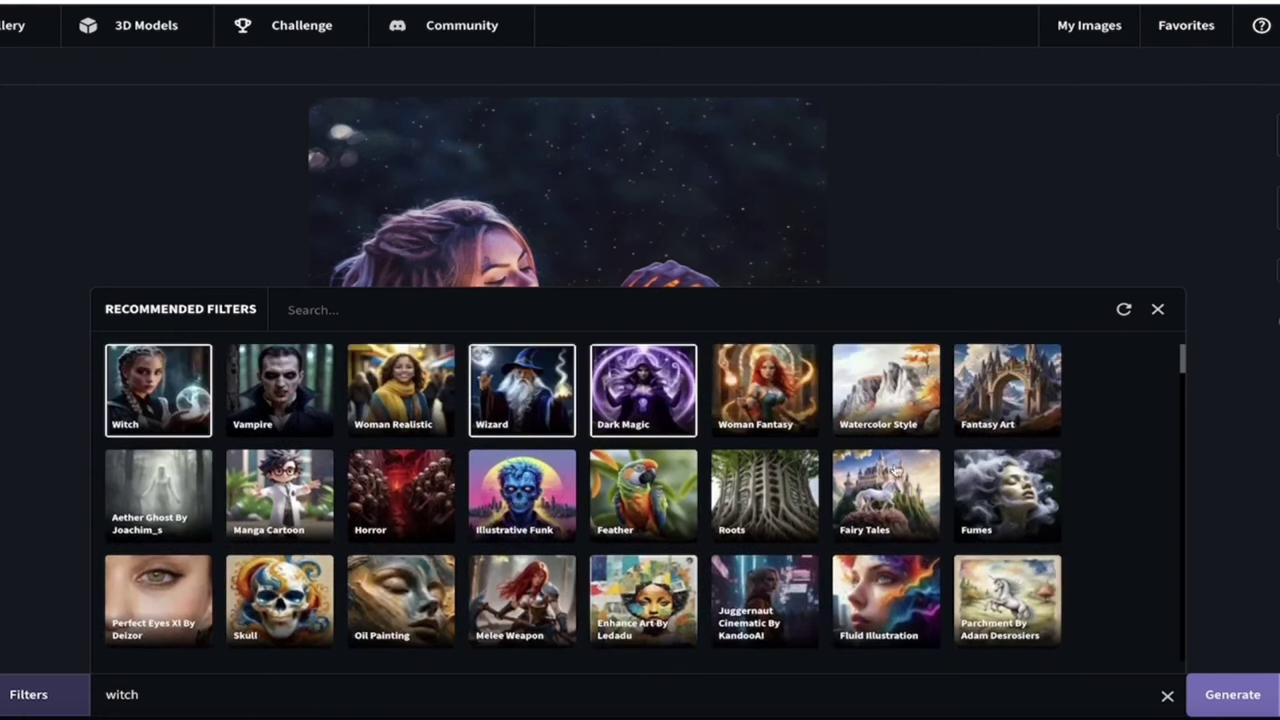
{"action": "scroll", "coordinate": [893, 470], "scroll_direction": "down", "scroll_amount": 1}
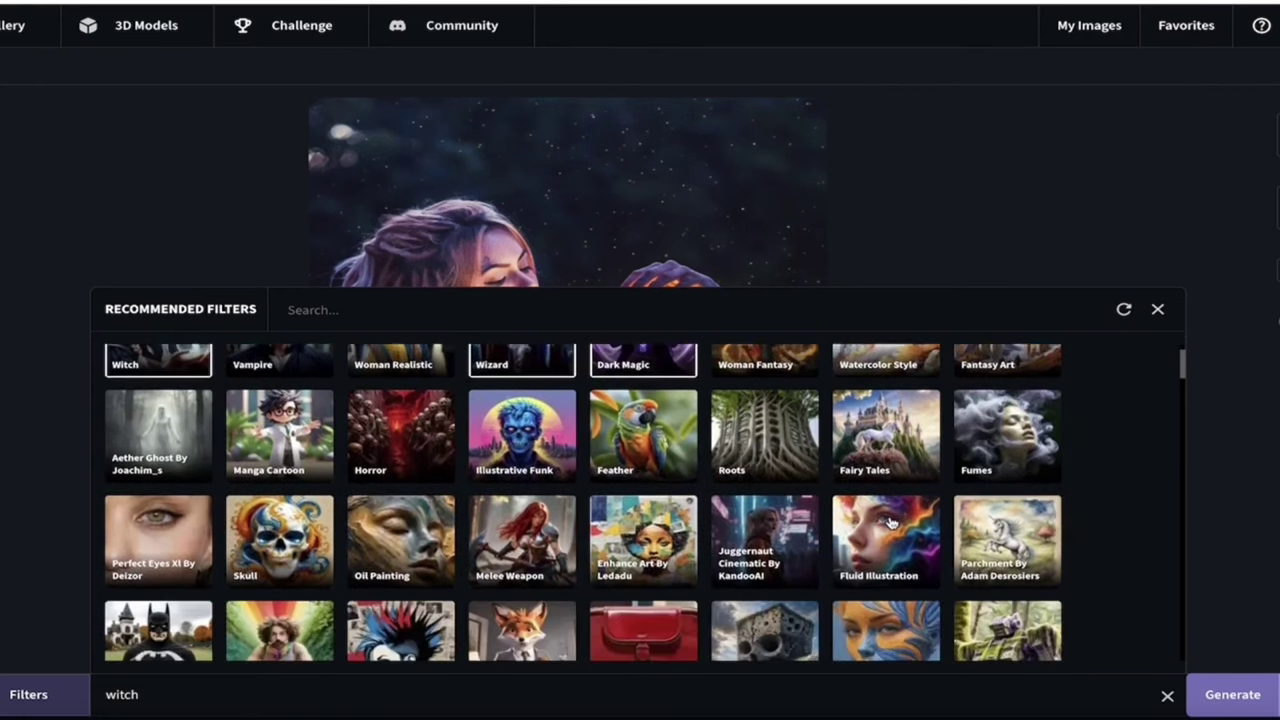
{"action": "left_click", "coordinate": [884, 446]}
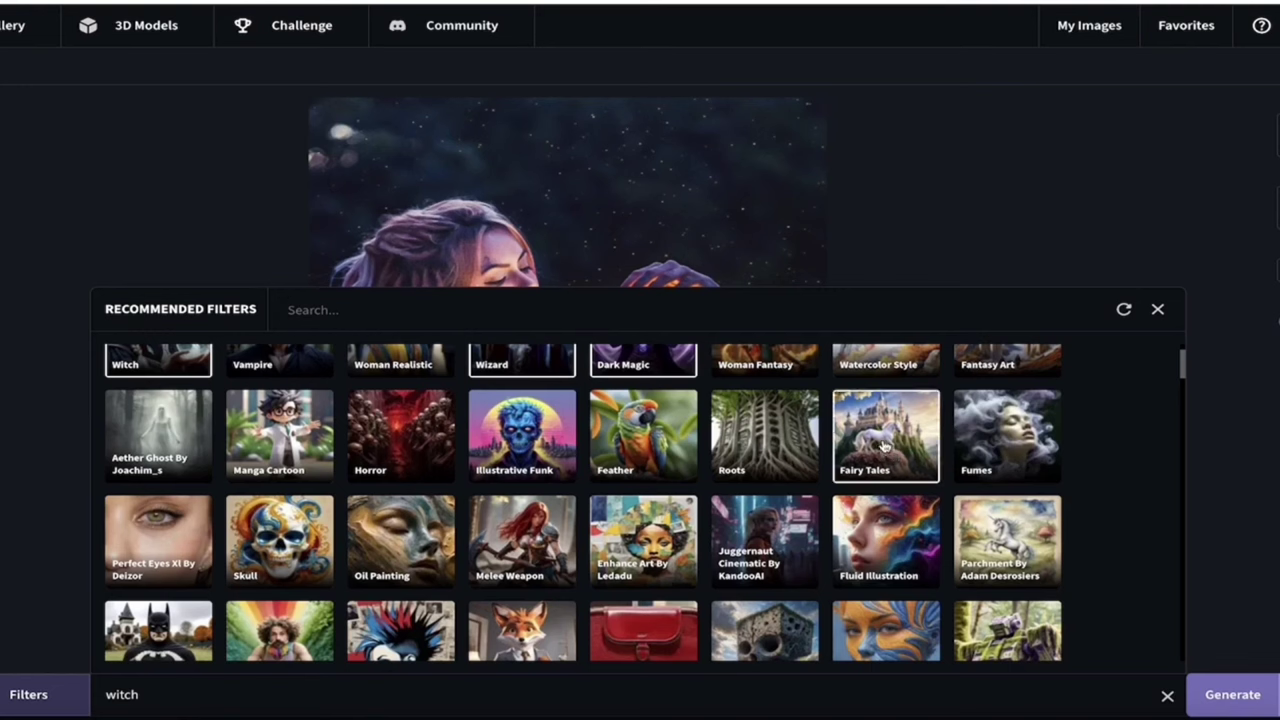
{"action": "left_click", "coordinate": [1004, 431]}
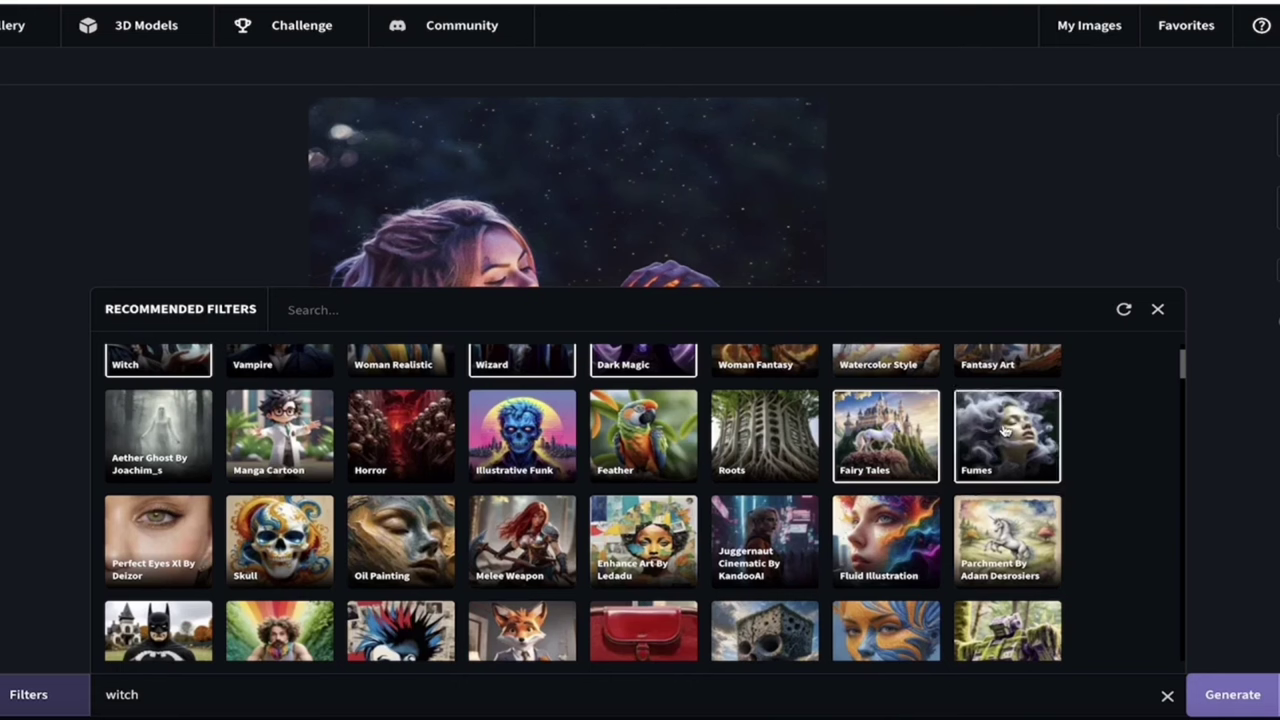
- Browse the remaining recommended filters for further styles, then close the filter list
{"action": "scroll", "coordinate": [680, 477], "scroll_direction": "up", "scroll_amount": 1}
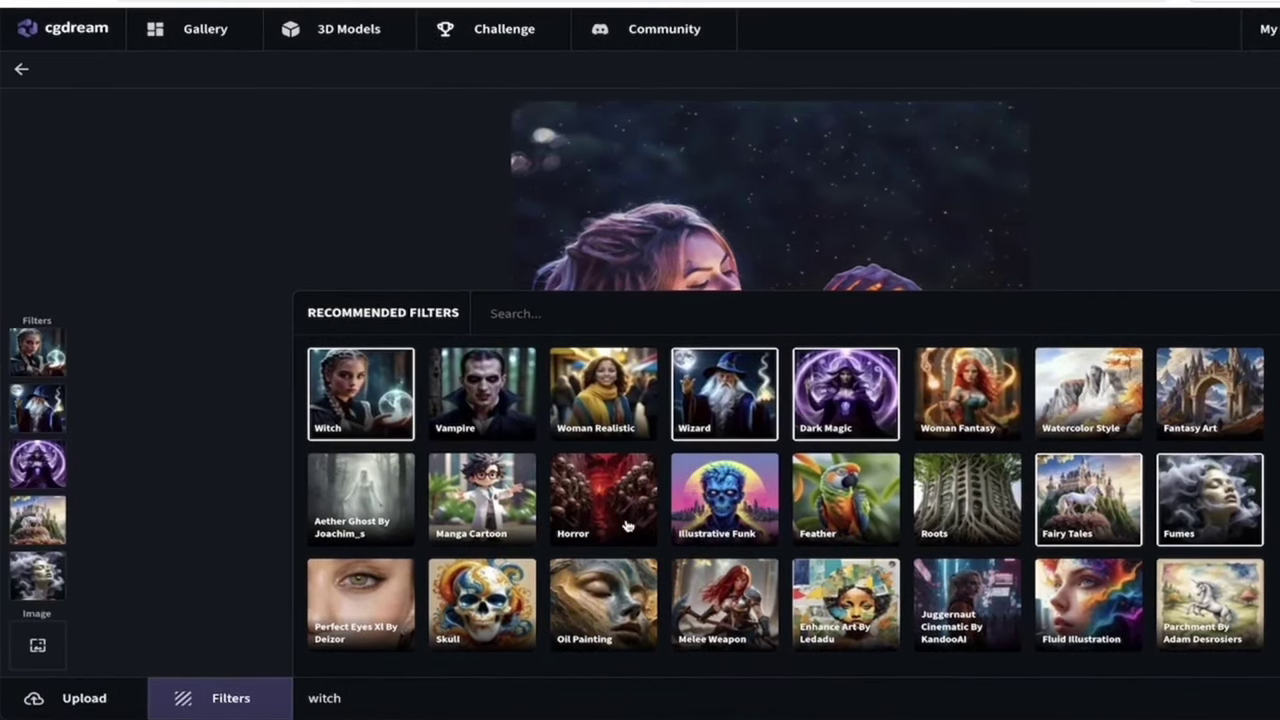
{"action": "scroll", "coordinate": [696, 530], "scroll_direction": "down", "scroll_amount": 1}
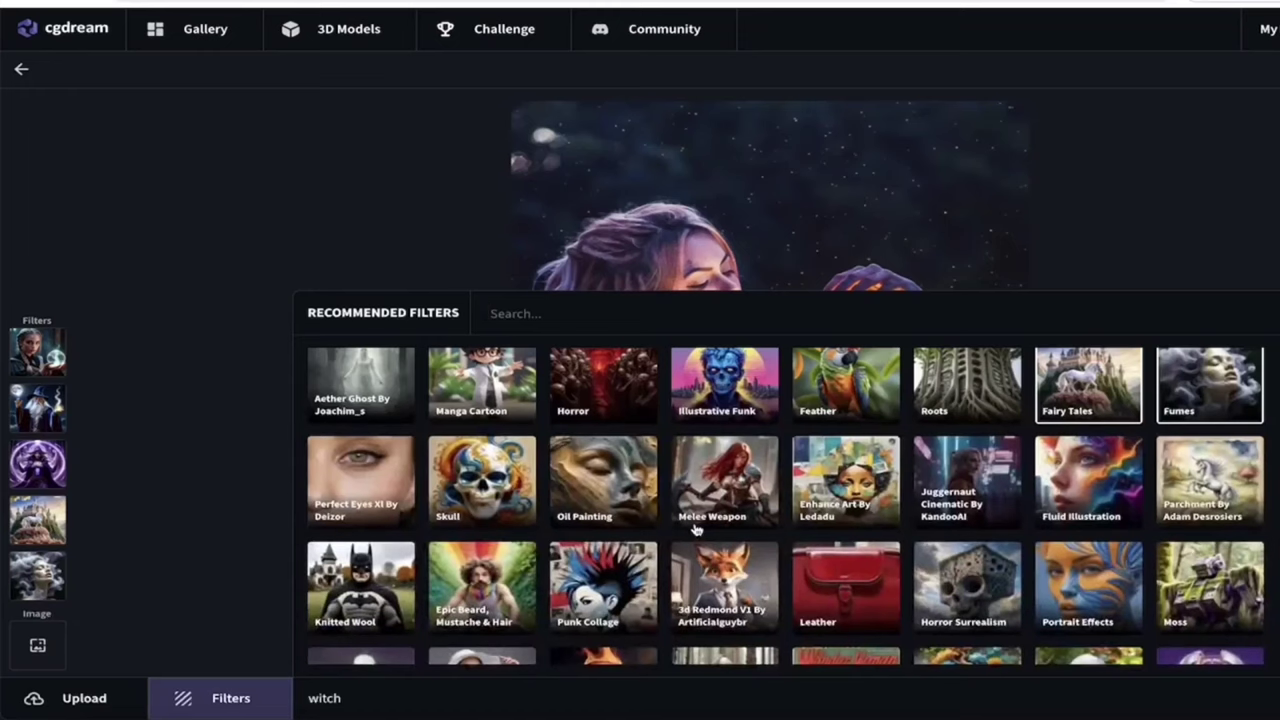
{"action": "scroll", "coordinate": [696, 530], "scroll_direction": "down", "scroll_amount": 1}
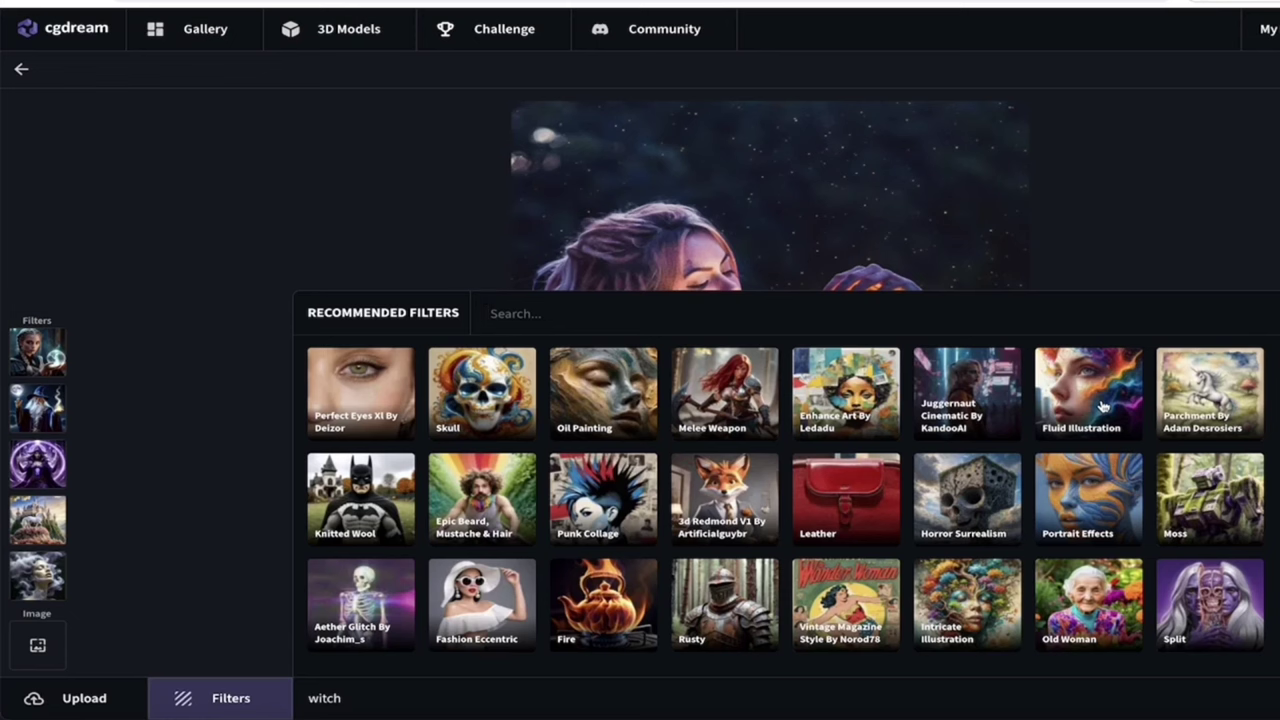
{"action": "scroll", "coordinate": [1120, 477], "scroll_direction": "down", "scroll_amount": 1}
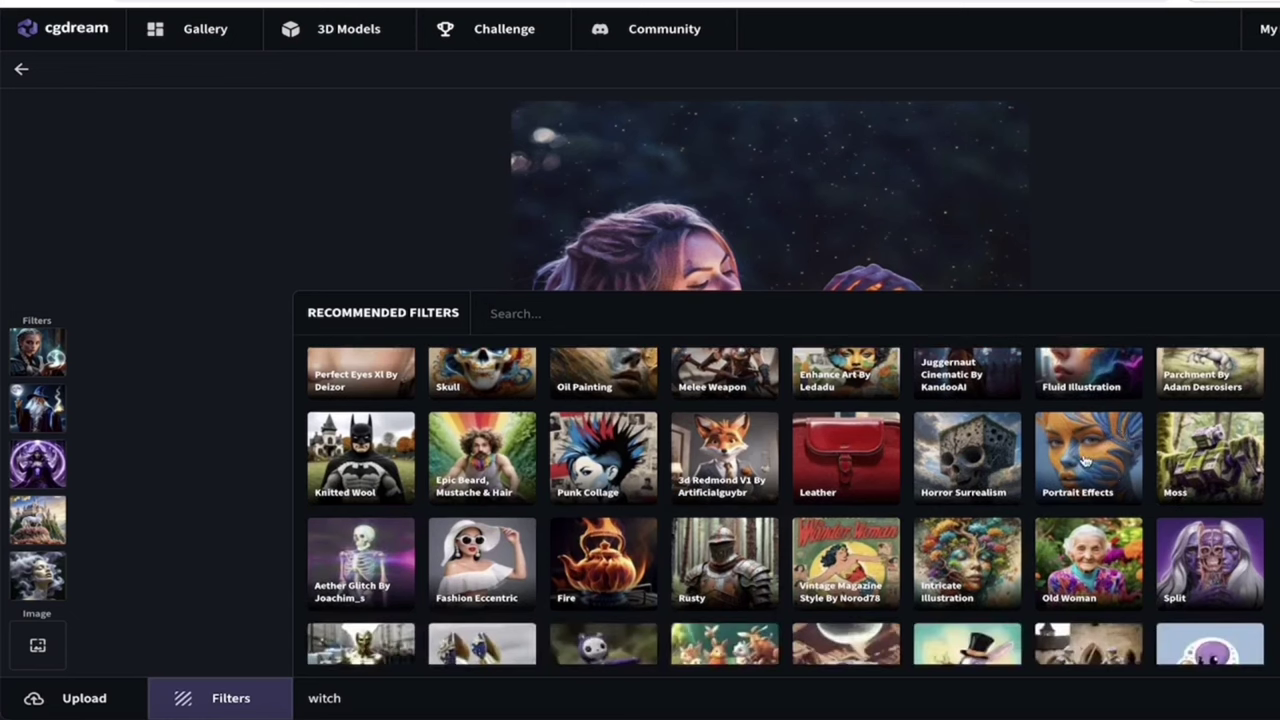
{"action": "scroll", "coordinate": [1192, 456], "scroll_direction": "down", "scroll_amount": 1}
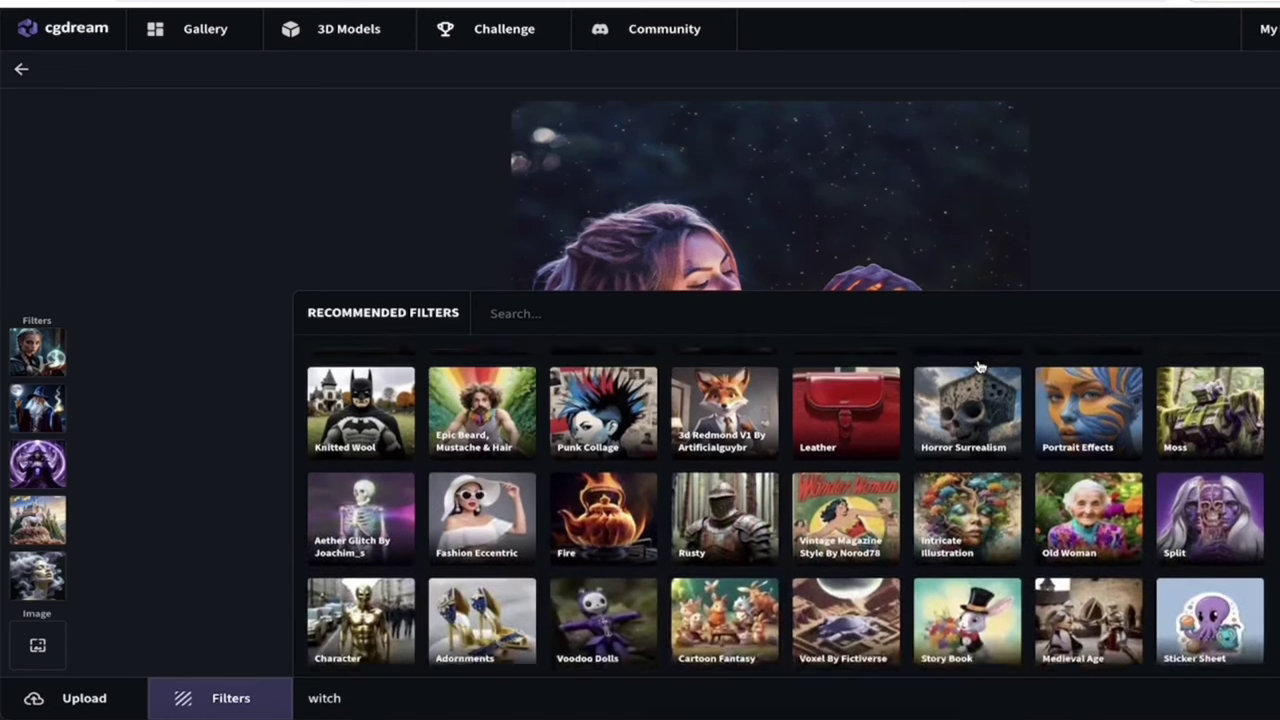
{"action": "scroll", "coordinate": [972, 430], "scroll_direction": "up", "scroll_amount": 1}
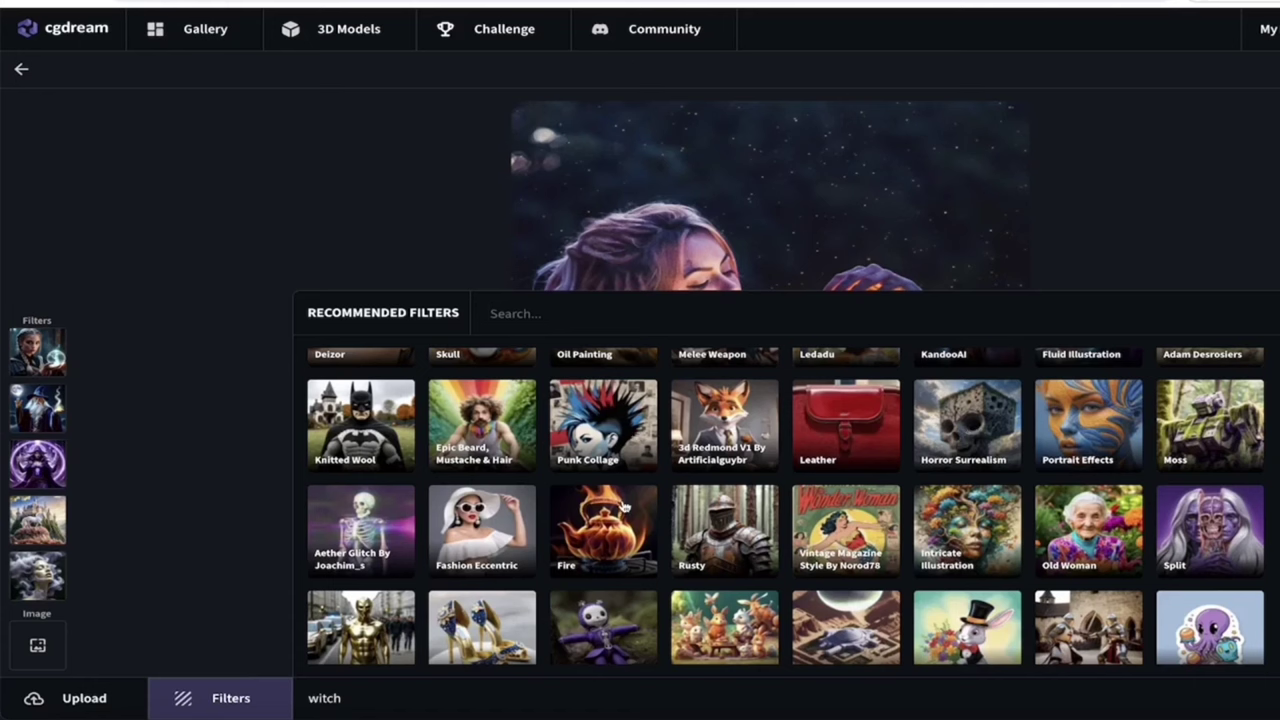
{"action": "scroll", "coordinate": [622, 507], "scroll_direction": "down", "scroll_amount": 3}
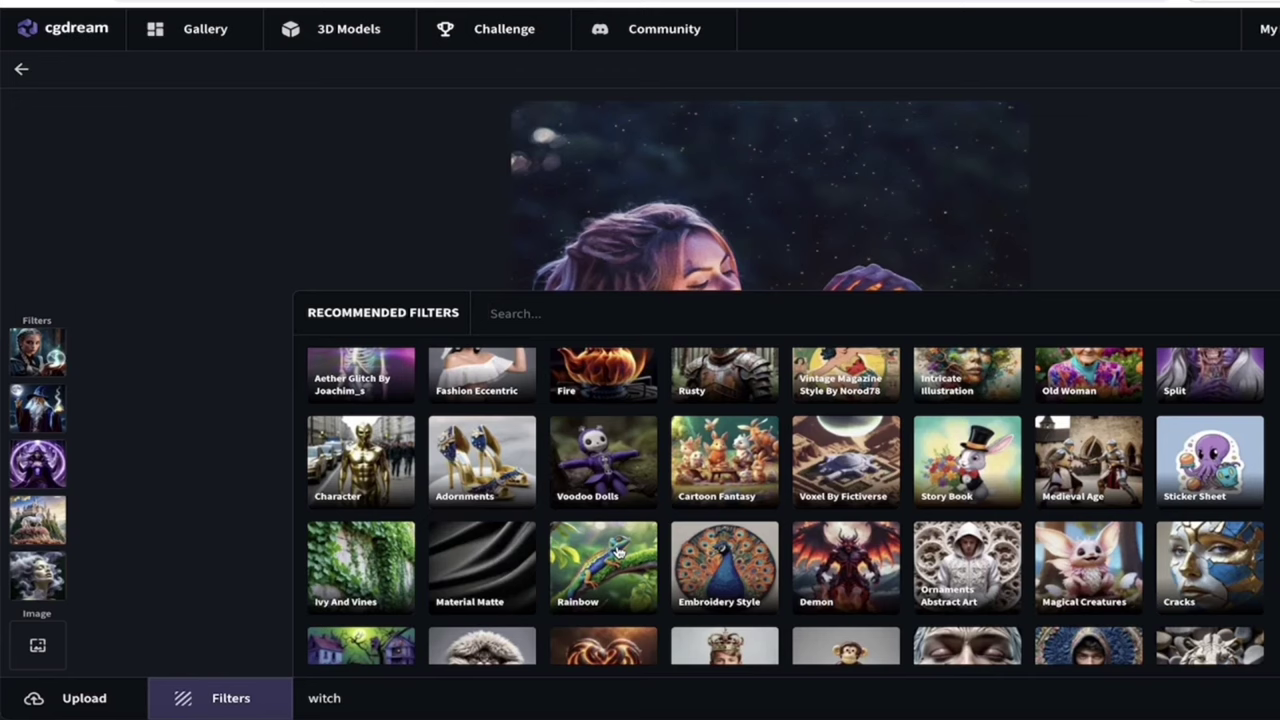
{"action": "scroll", "coordinate": [618, 550], "scroll_direction": "up", "scroll_amount": 4}
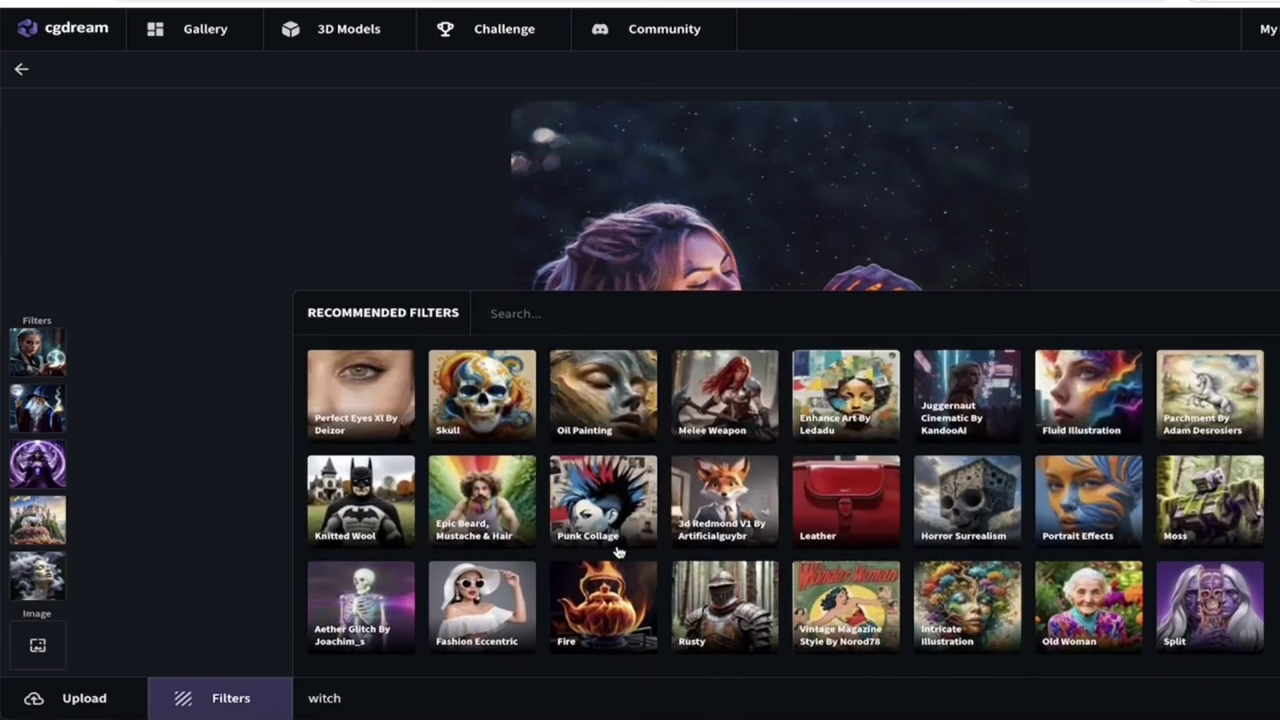
{"action": "scroll", "coordinate": [618, 550], "scroll_direction": "up", "scroll_amount": 3}
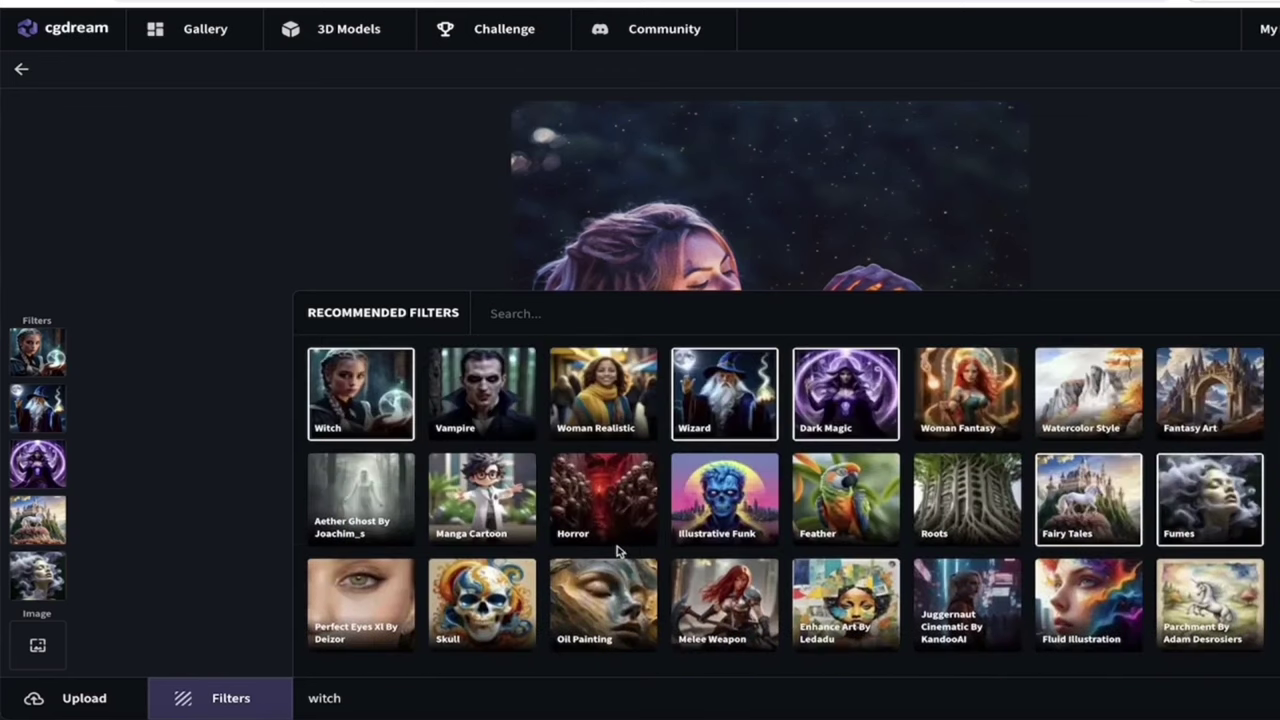
{"action": "left_click", "coordinate": [217, 476]}
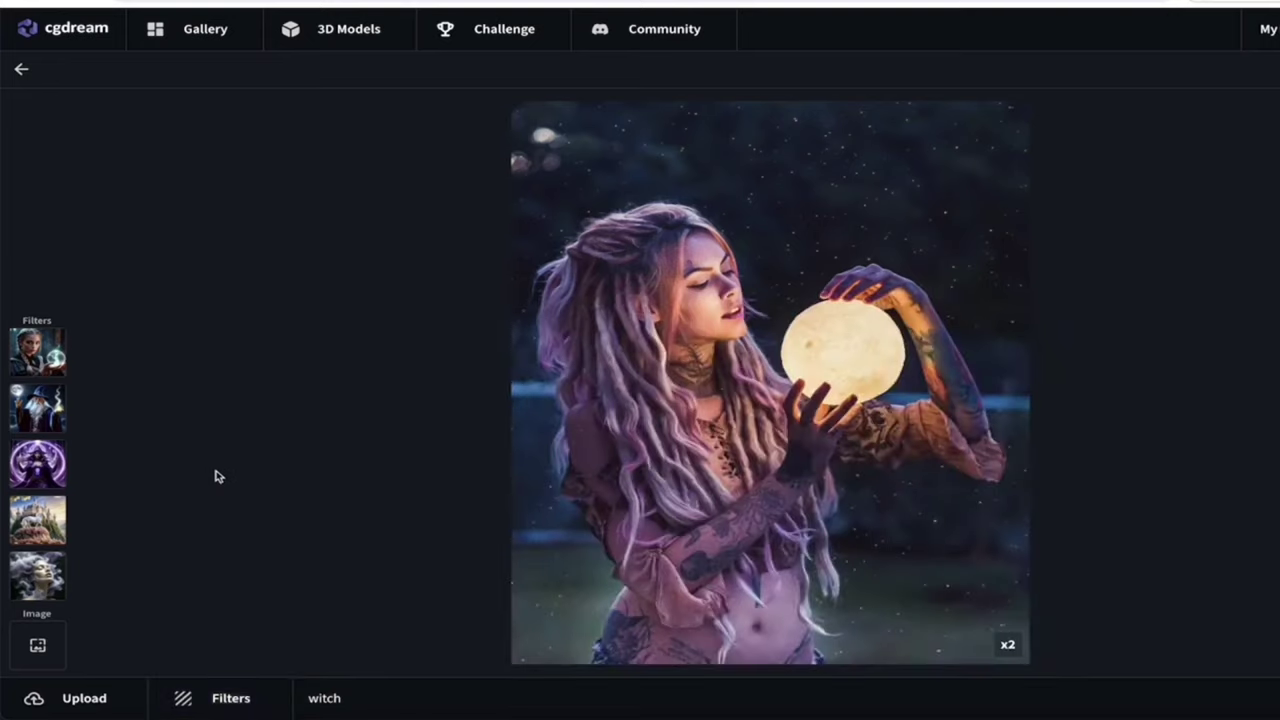
- Set the Witch filter strength to 1.00 and Wizard to 0.30, and increase the Dark Magic strength
{"action": "mouse_move", "coordinate": [30, 358]}
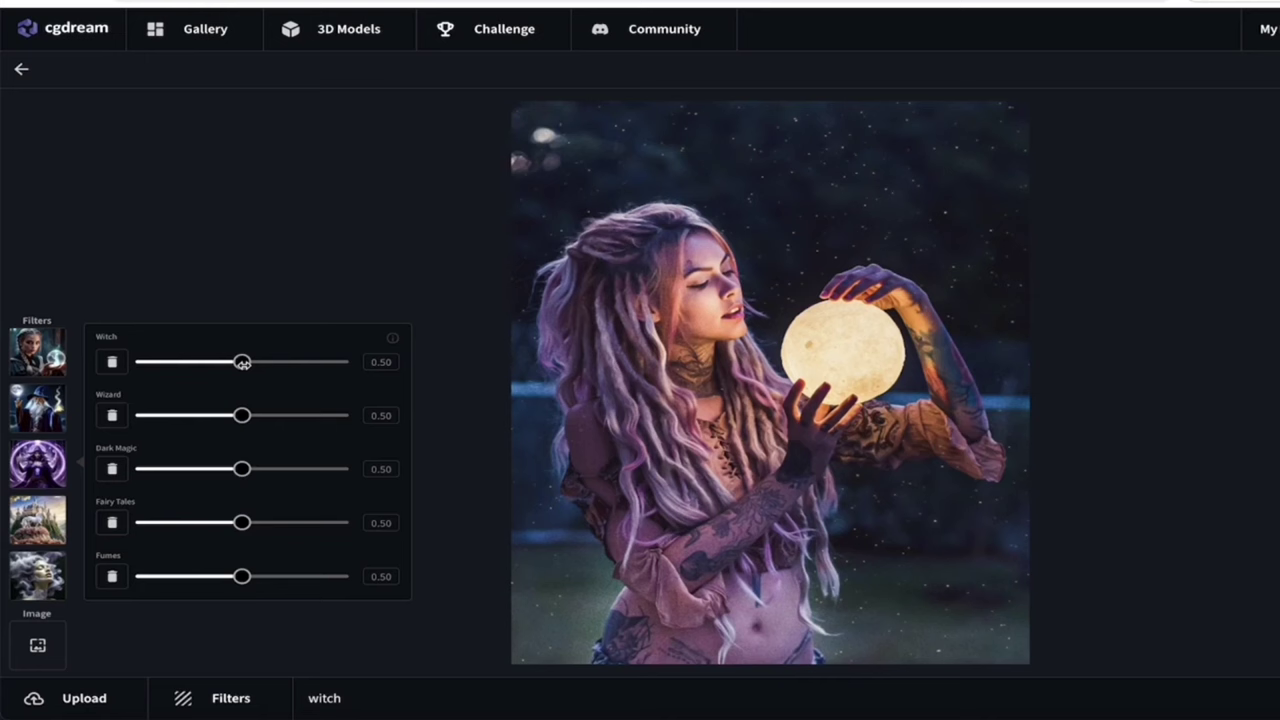
{"action": "left_click_drag", "start_coordinate": [242, 363], "coordinate": [347, 362]}
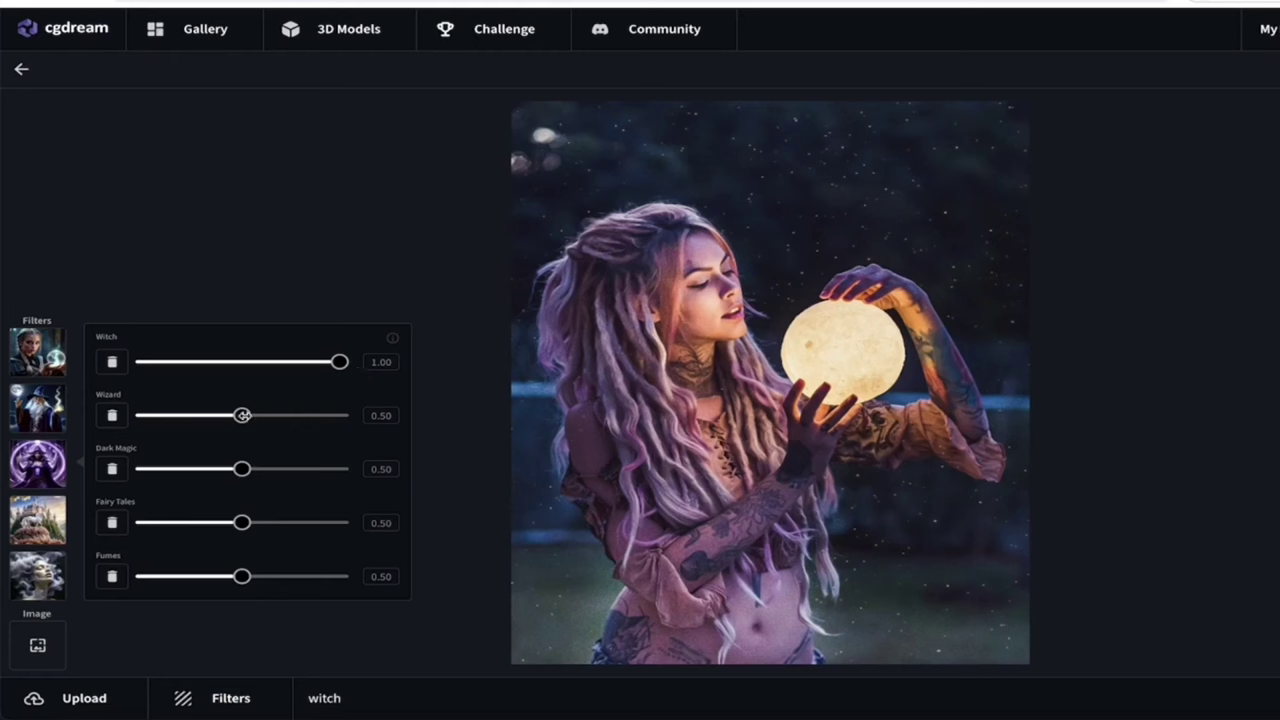
{"action": "left_click_drag", "start_coordinate": [242, 415], "coordinate": [204, 416]}
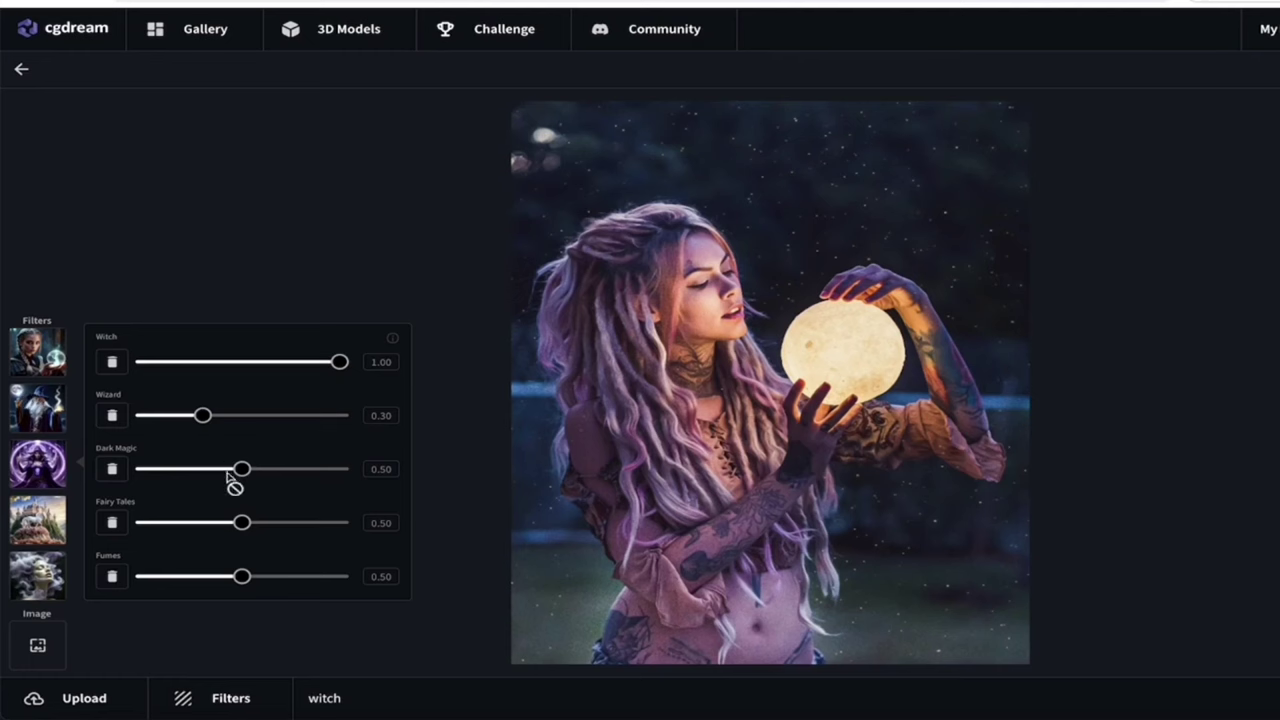
{"action": "left_click_drag", "start_coordinate": [242, 469], "coordinate": [322, 470]}
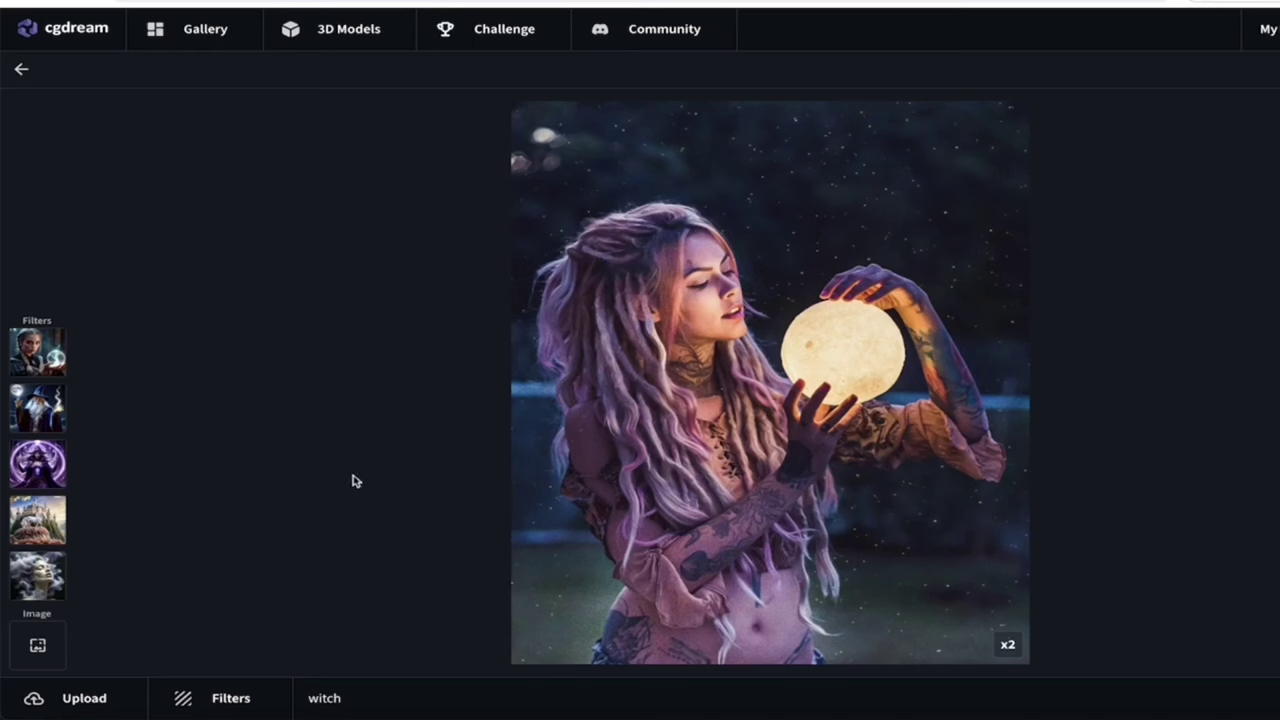
{"action": "mouse_move", "coordinate": [22, 572]}
- Generate 4 variations of the witch image and open the second result at full size
{"action": "left_click", "coordinate": [1250, 172]}
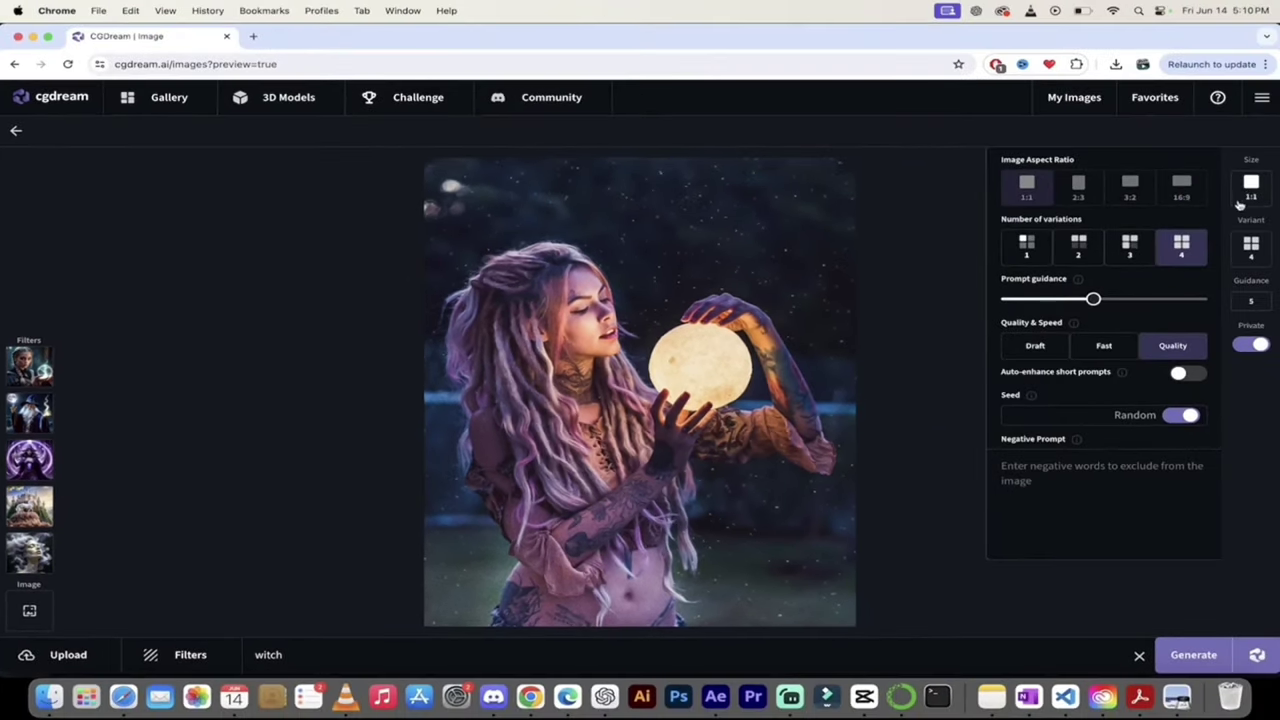
{"action": "left_click", "coordinate": [1027, 245]}
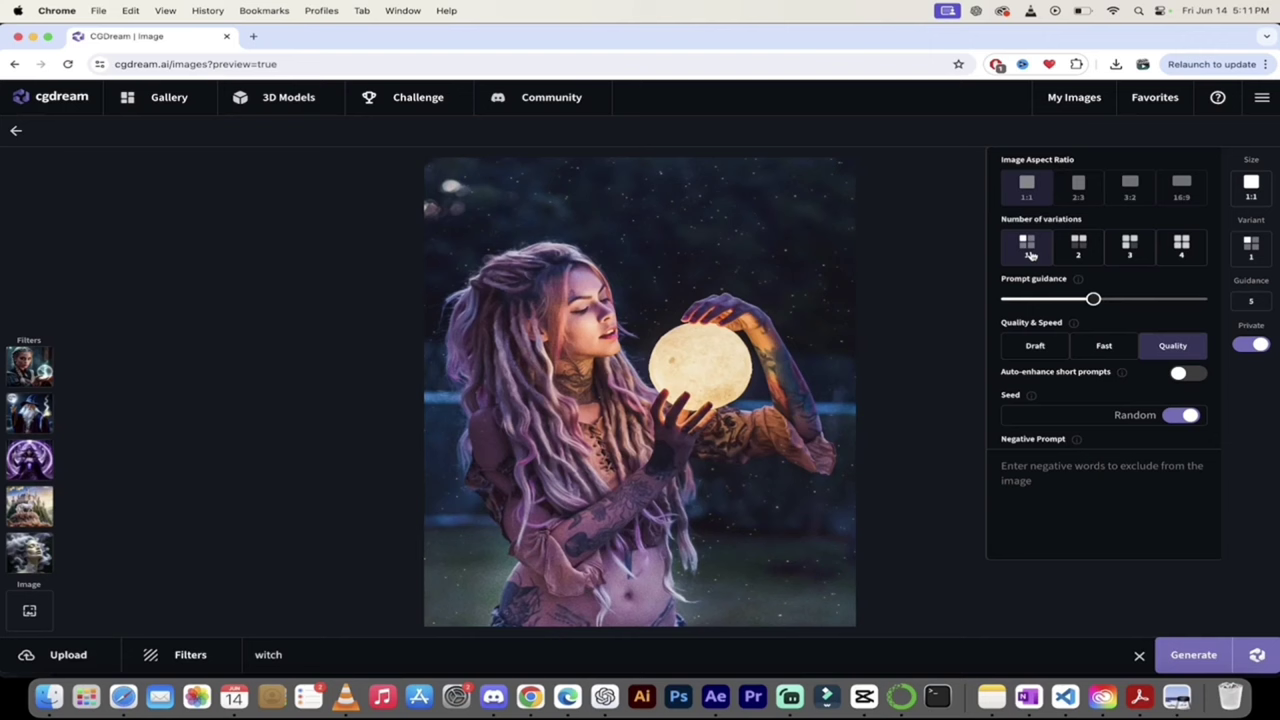
{"action": "left_click", "coordinate": [1181, 244]}
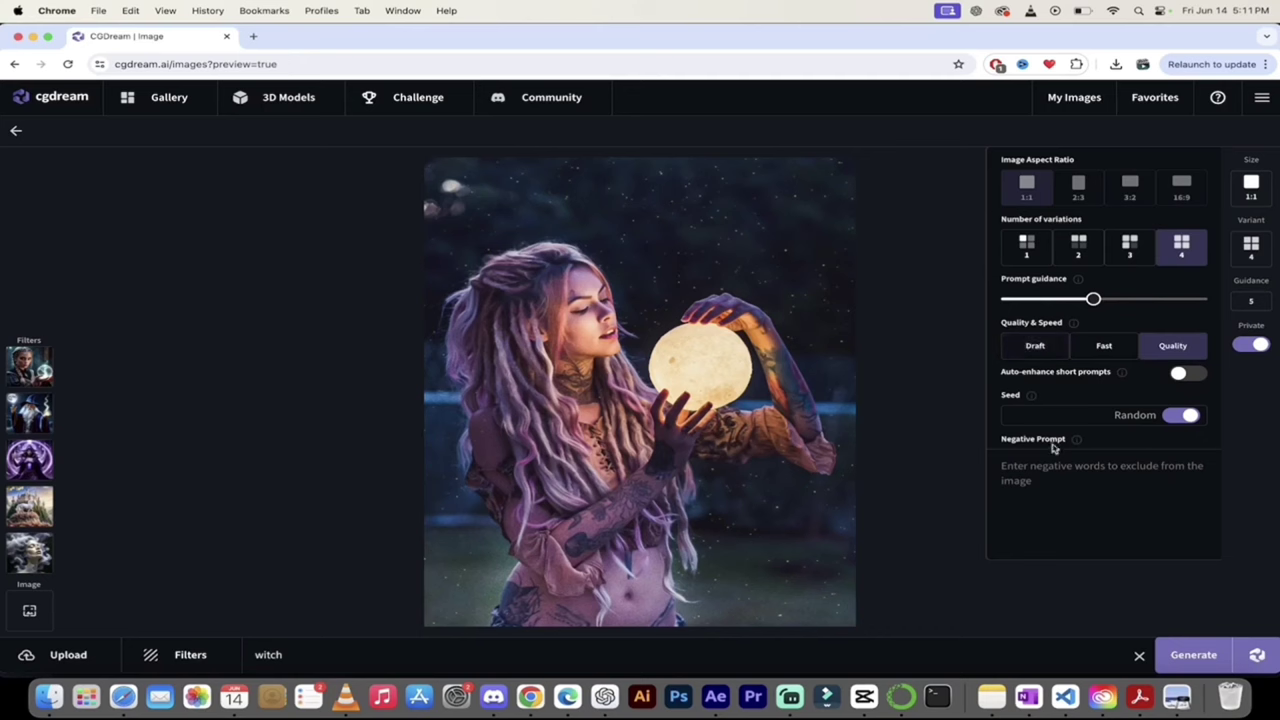
{"action": "left_click", "coordinate": [1199, 662]}
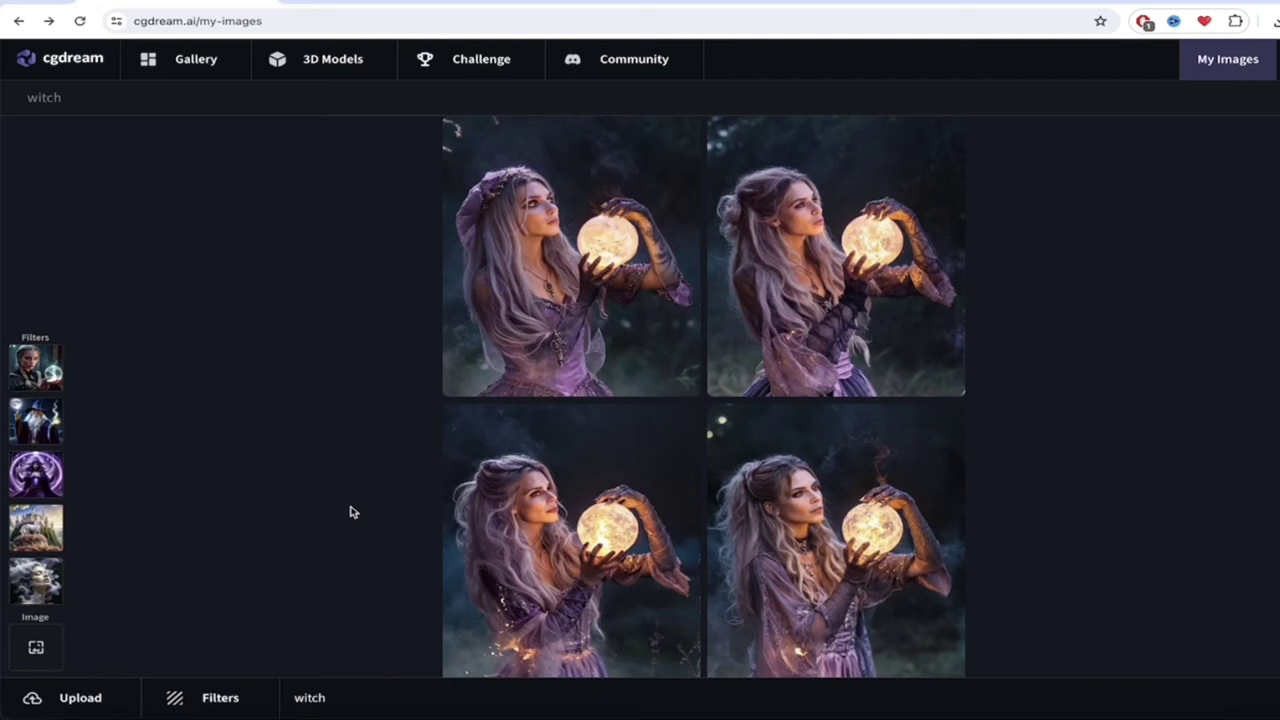
{"action": "mouse_move", "coordinate": [812, 358]}
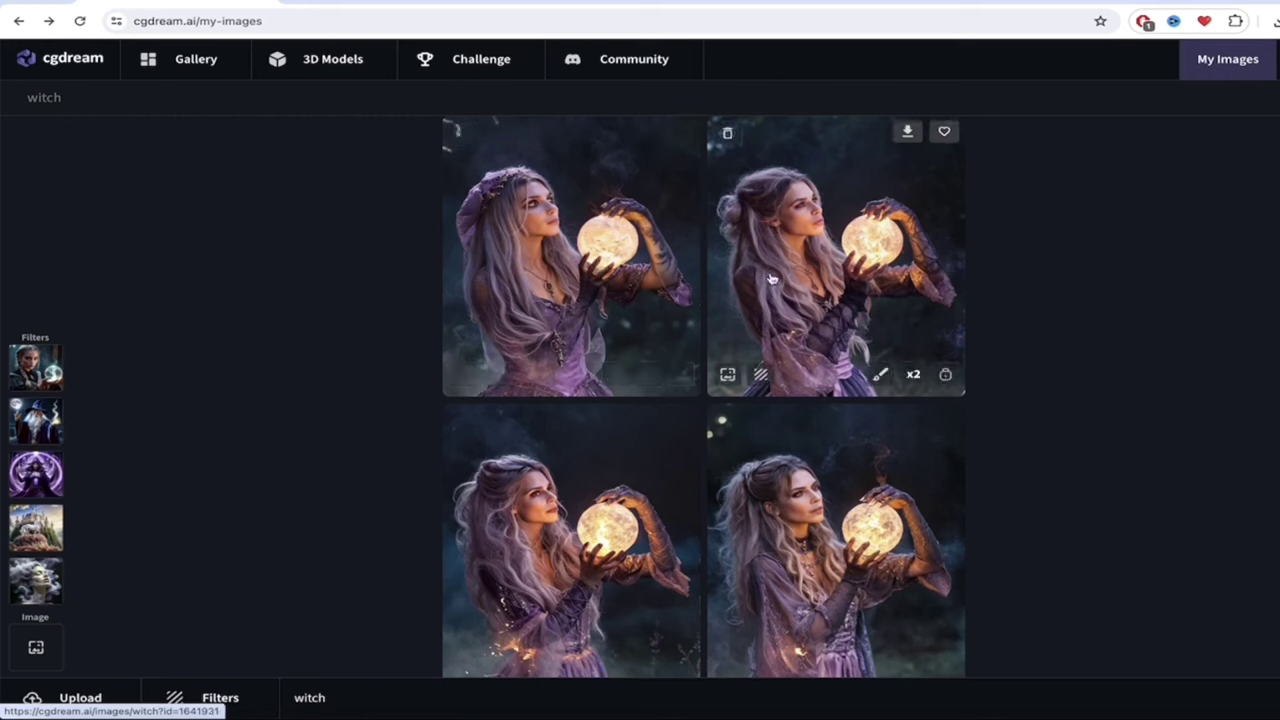
{"action": "left_click", "coordinate": [822, 267]}
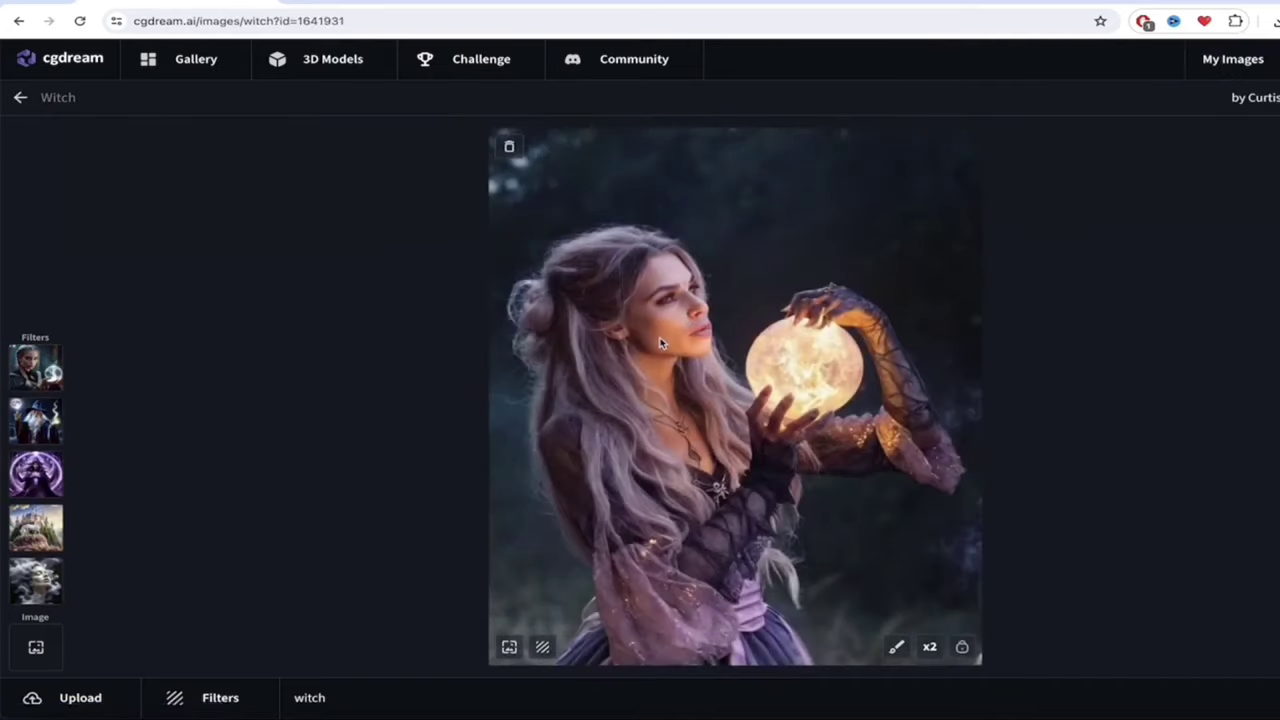
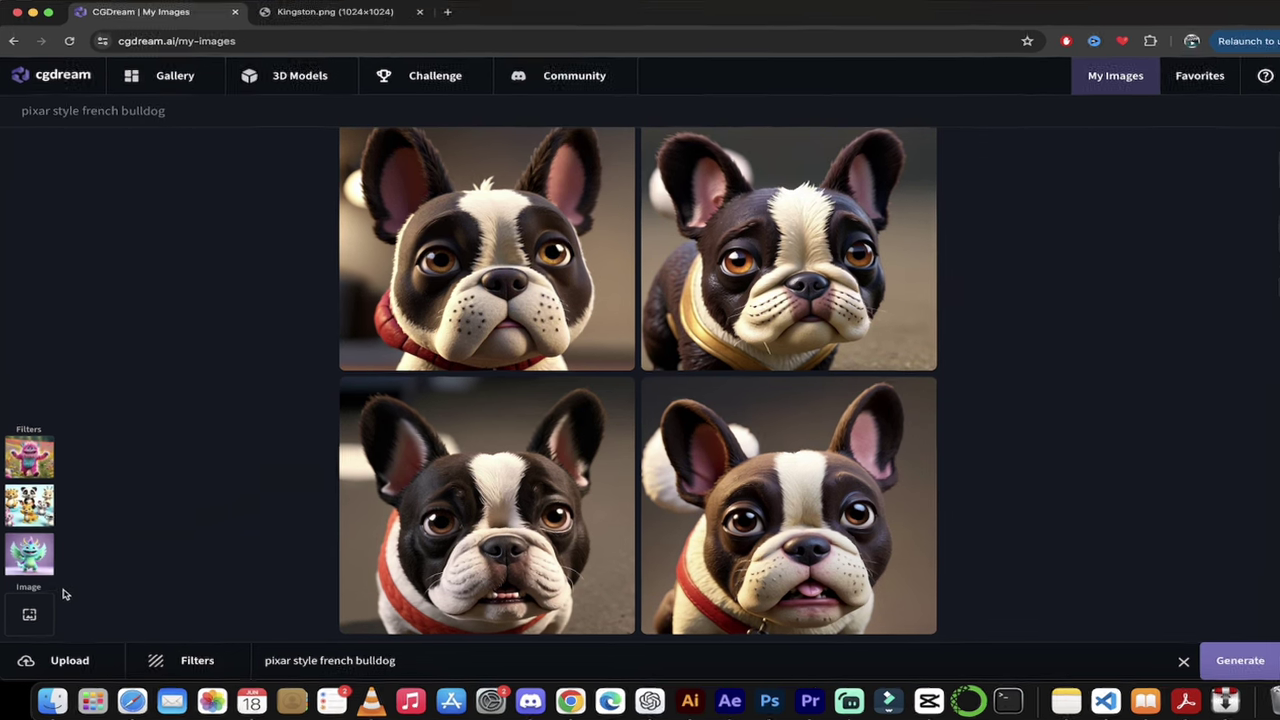
- Open the third french bulldog result and remove its Cute Monsters, 3d Cartoon Animals and Cartoon Creatures filters
{"action": "mouse_move", "coordinate": [29, 614]}
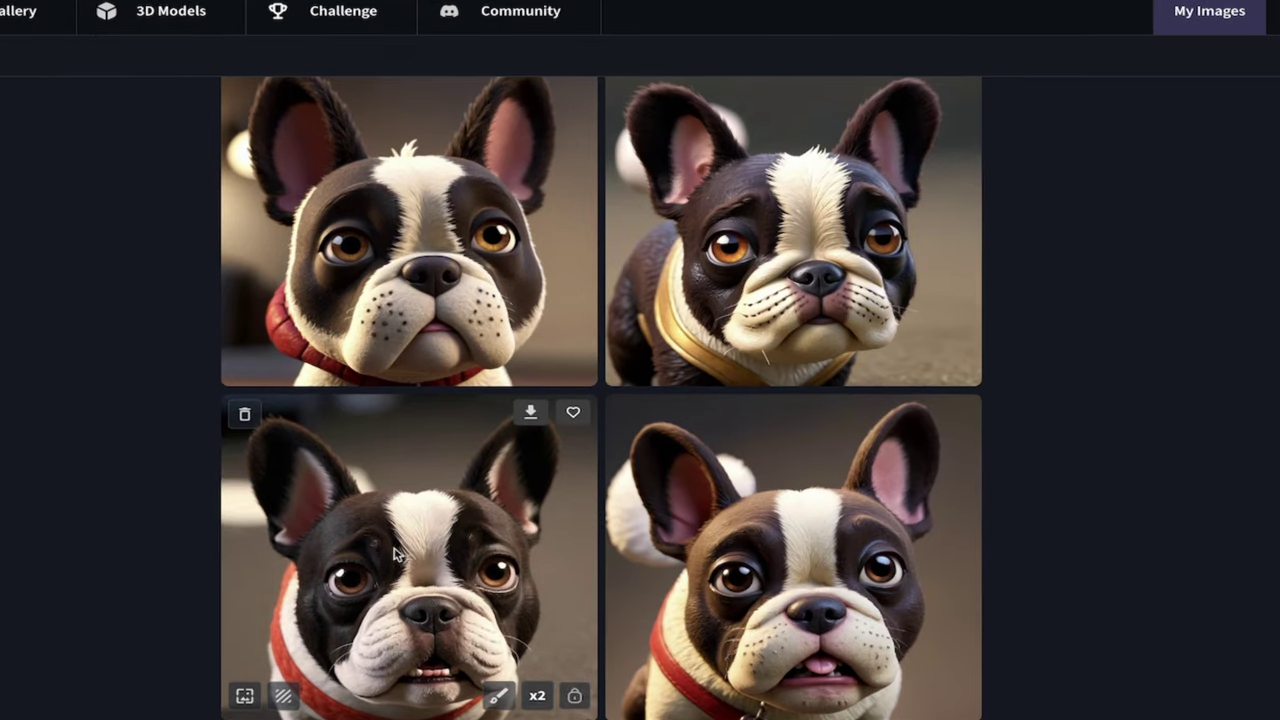
{"action": "left_click", "coordinate": [392, 538]}
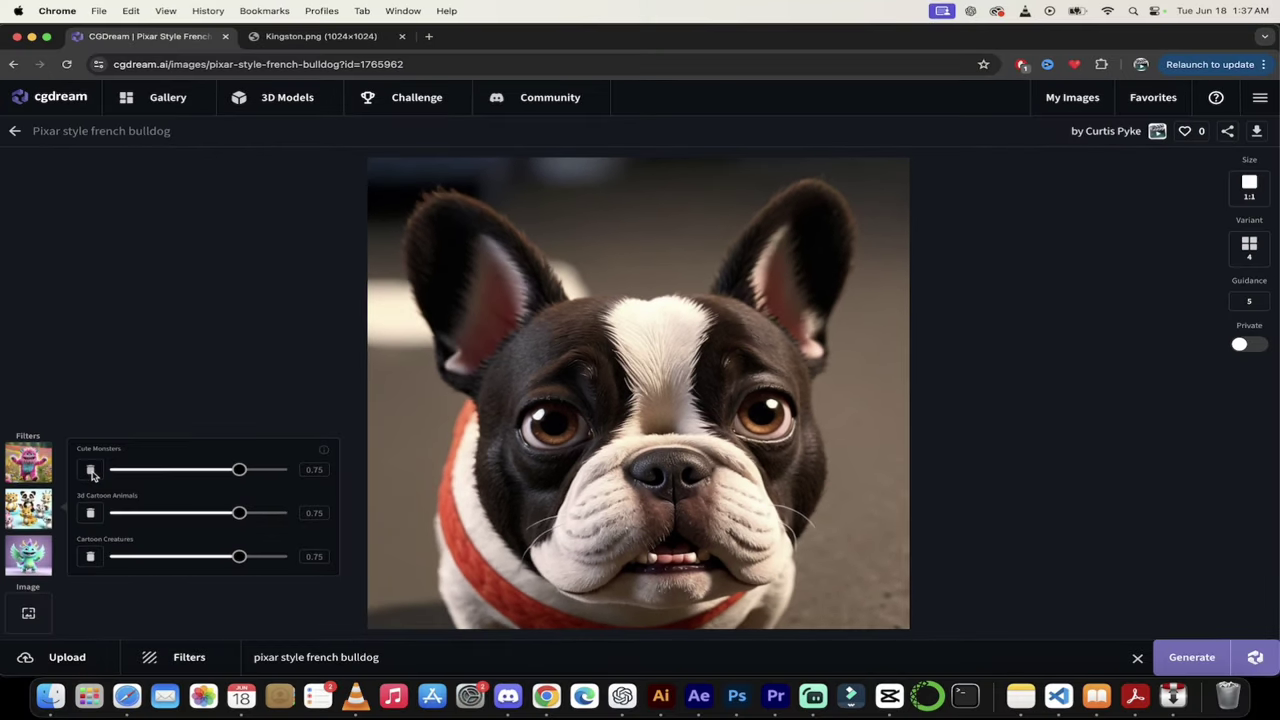
{"action": "left_click", "coordinate": [90, 471]}
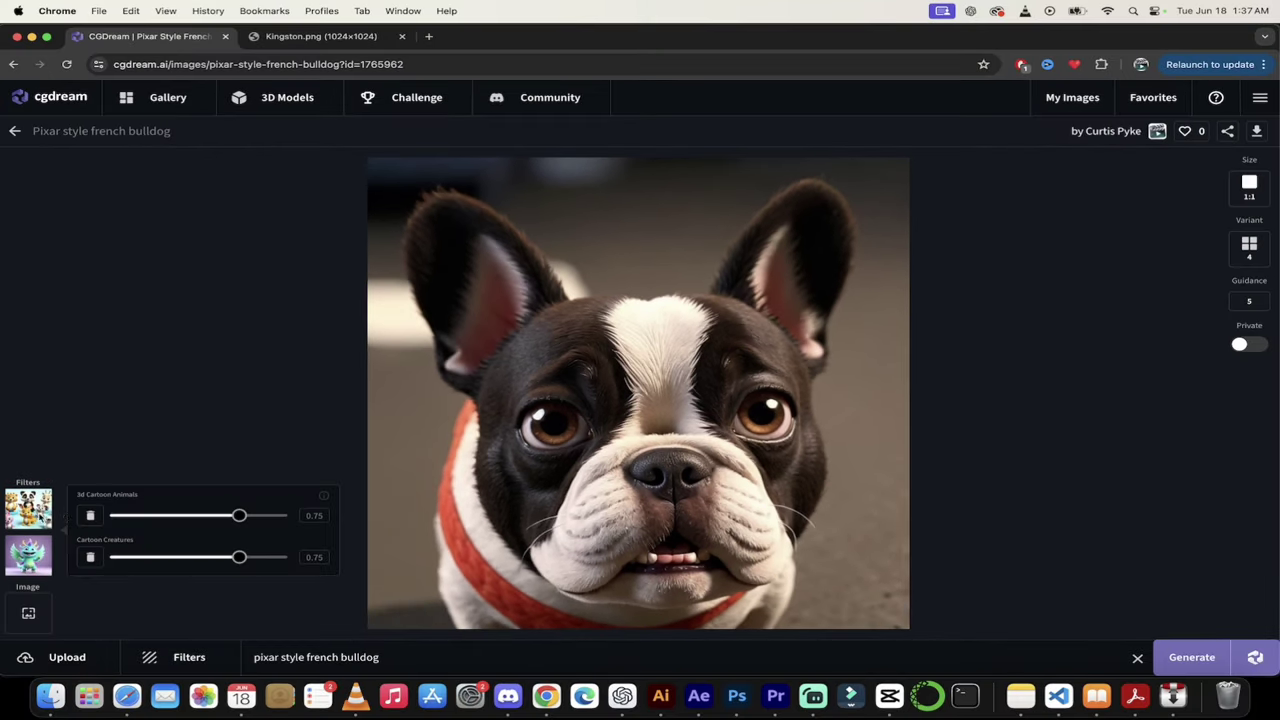
{"action": "left_click", "coordinate": [90, 515]}
{"action": "left_click", "coordinate": [91, 558]}
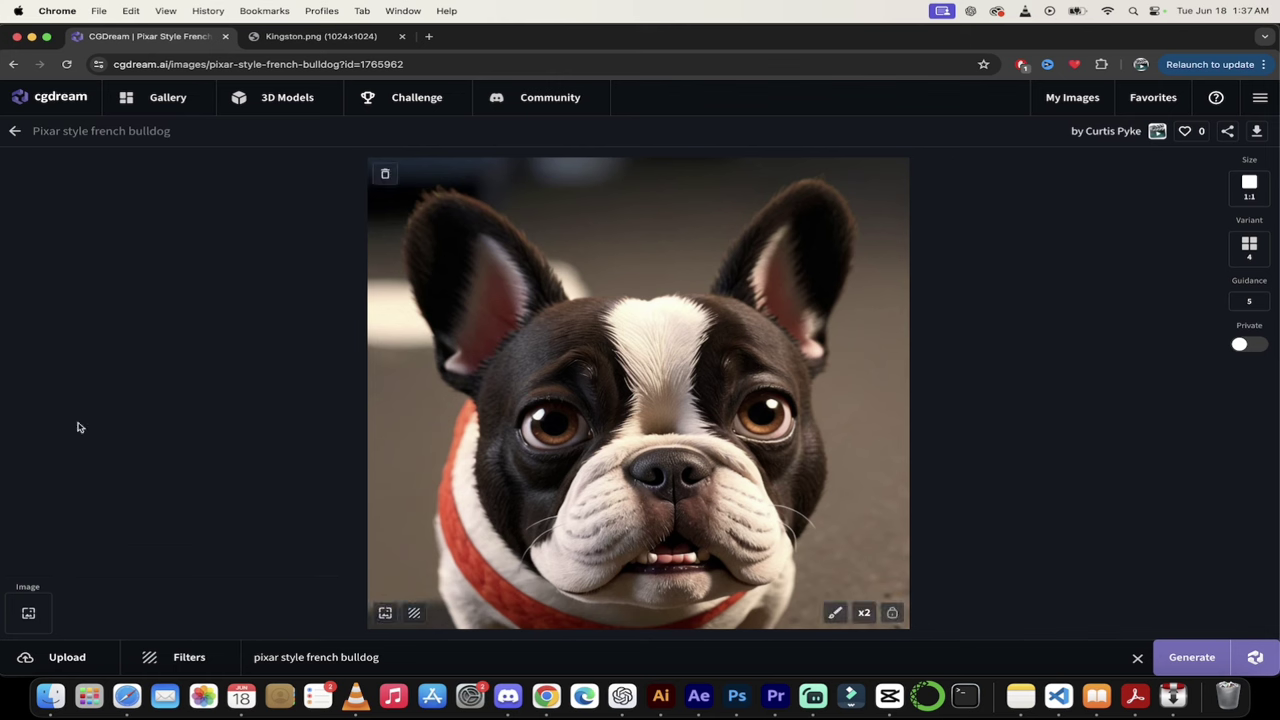
- Return to the gallery home page and clear the Cute Monsters, 3d Cartoon Animals and Cartoon Creatures filters from the stack
{"action": "left_click", "coordinate": [57, 101]}
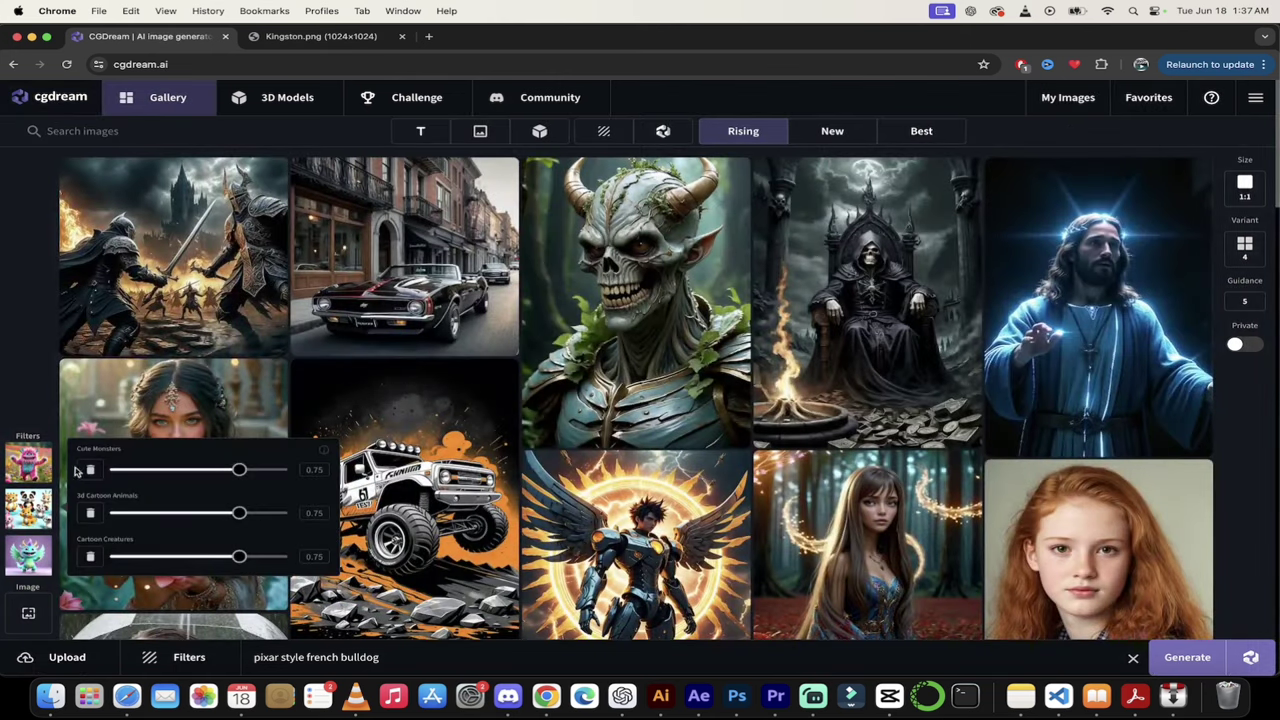
{"action": "left_click", "coordinate": [88, 476]}
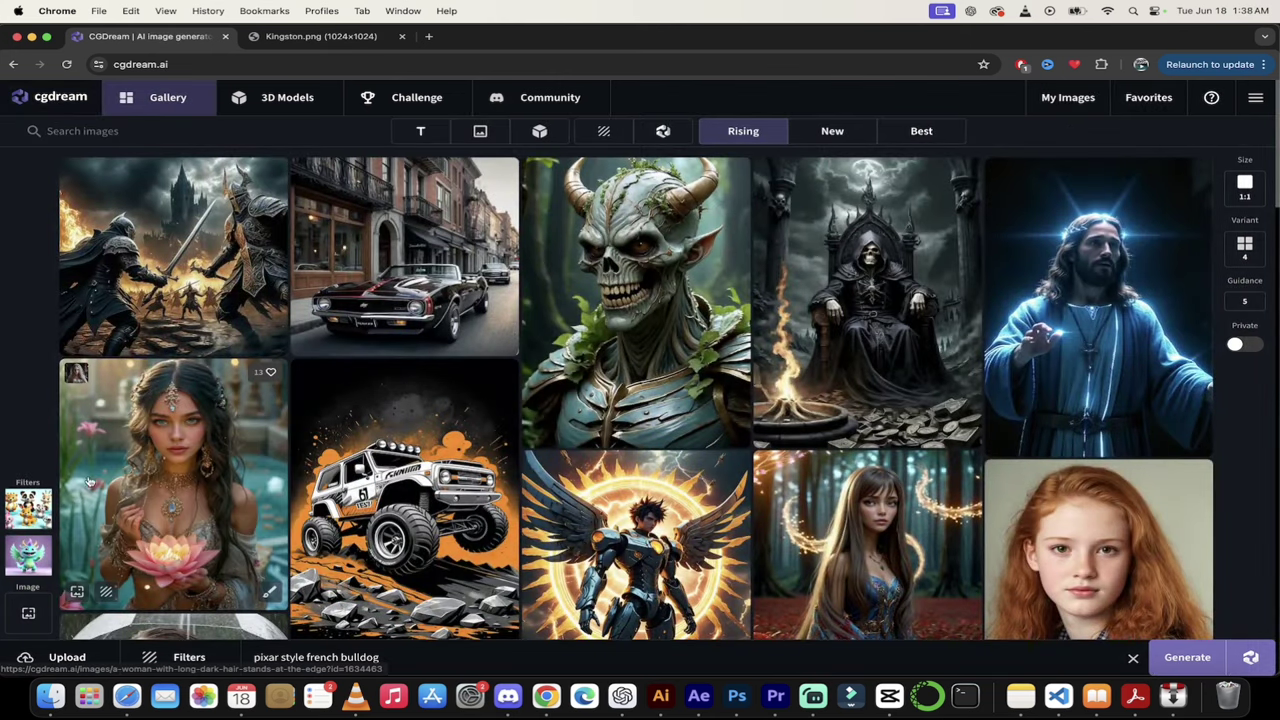
{"action": "mouse_move", "coordinate": [50, 506]}
{"action": "left_click", "coordinate": [90, 506]}
{"action": "mouse_move", "coordinate": [55, 550]}
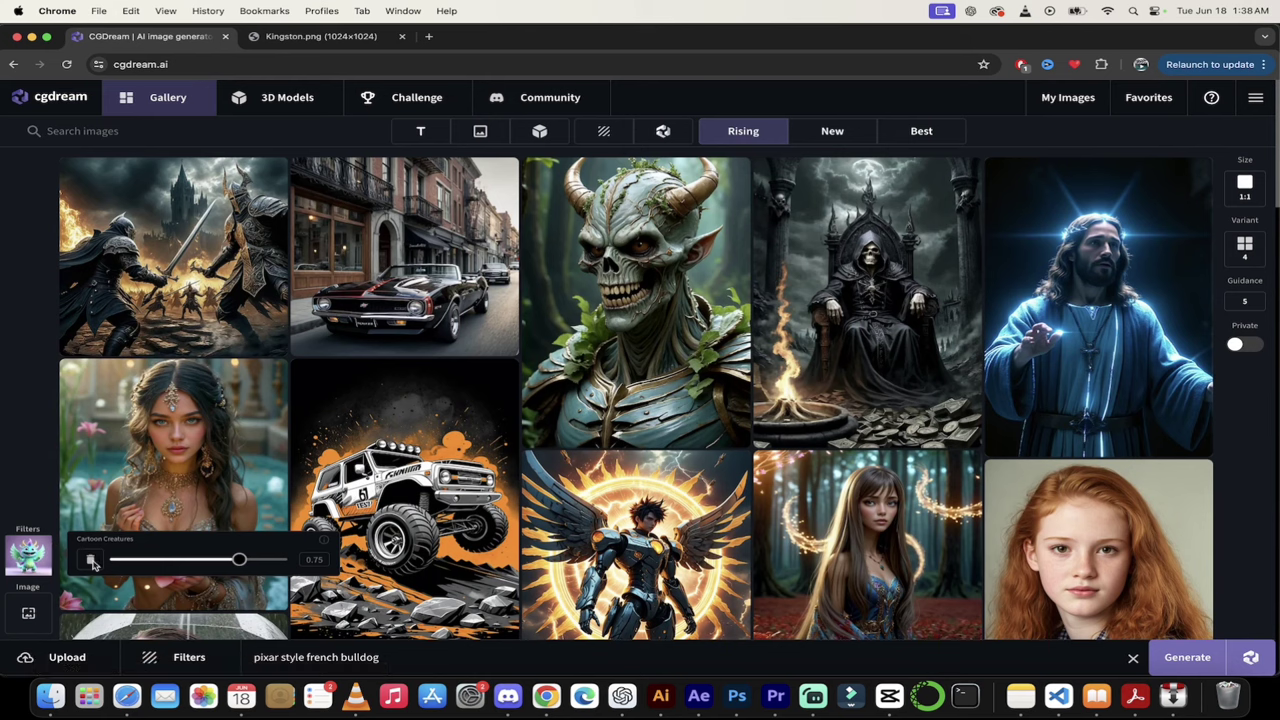
{"action": "left_click", "coordinate": [92, 562]}
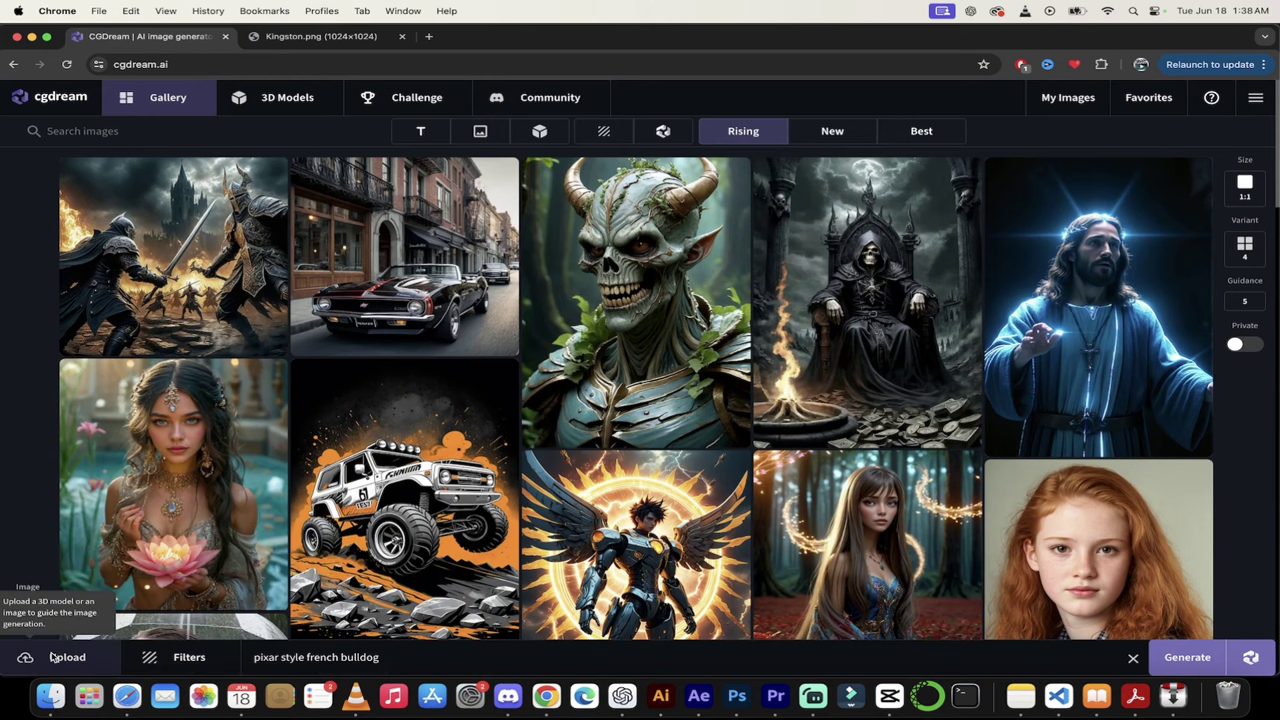
- Upload Kingston.png from the Kingston folder as the image that guides the generation
{"action": "left_click", "coordinate": [53, 656]}
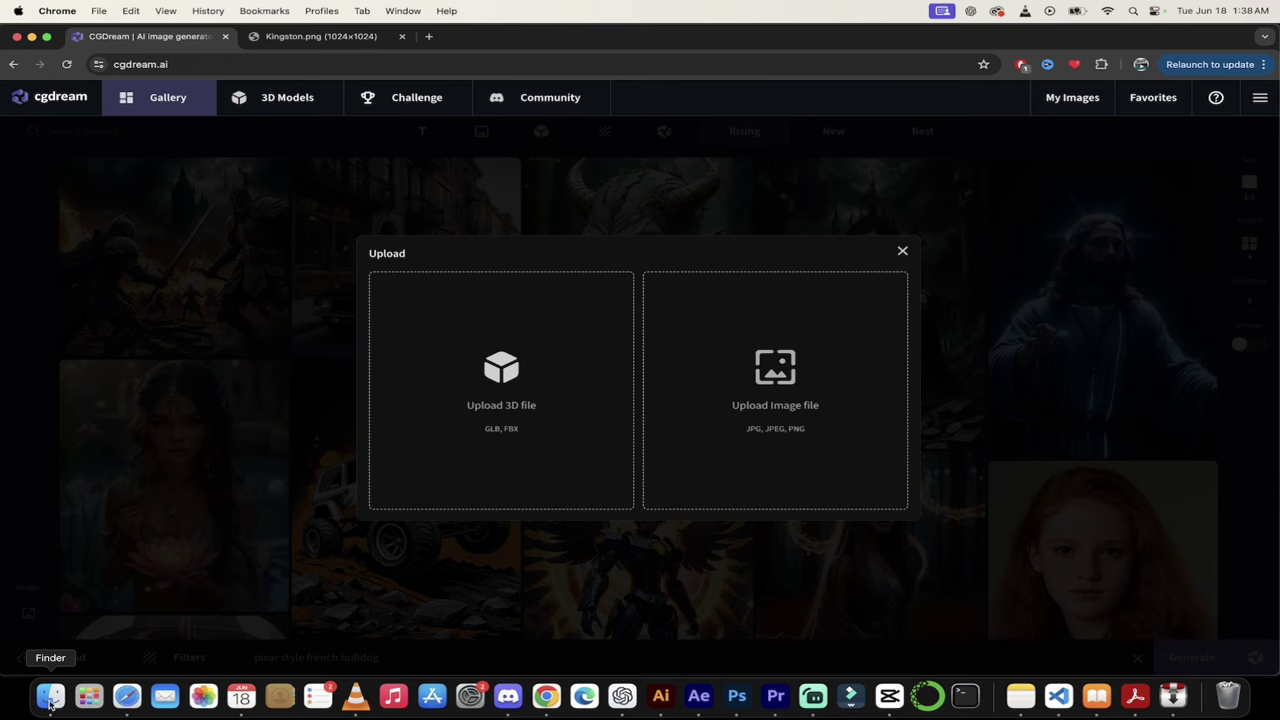
{"action": "left_click", "coordinate": [50, 698]}
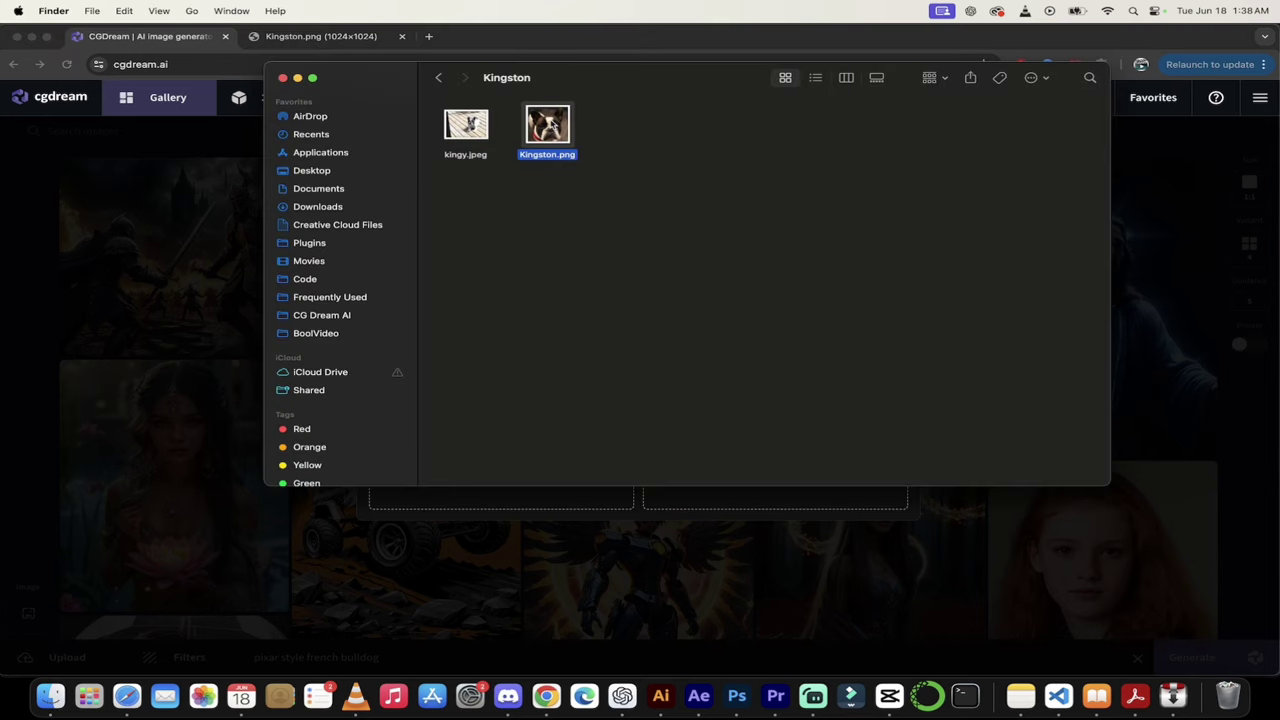
{"action": "left_click_drag", "start_coordinate": [553, 128], "coordinate": [770, 352]}
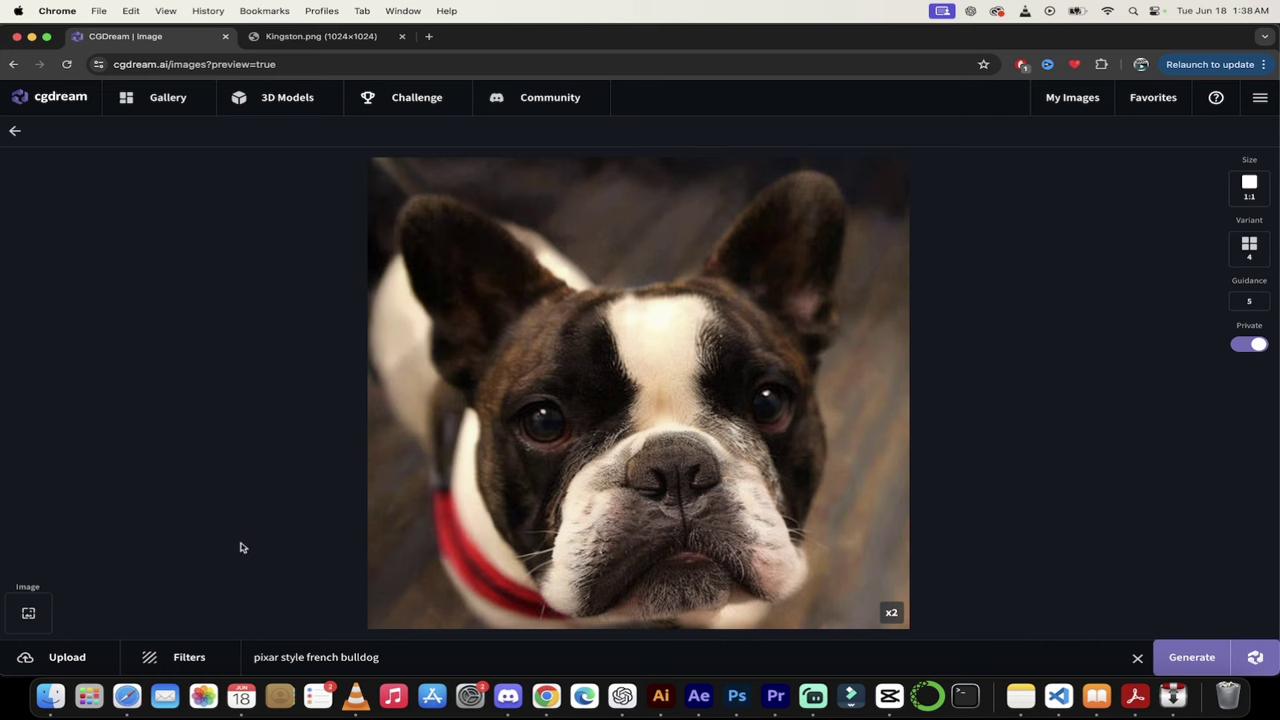
- Lower the uploaded bulldog photo's Resemblance strength and review the prompt "pixar style french bulldog"
{"action": "mouse_move", "coordinate": [29, 614]}
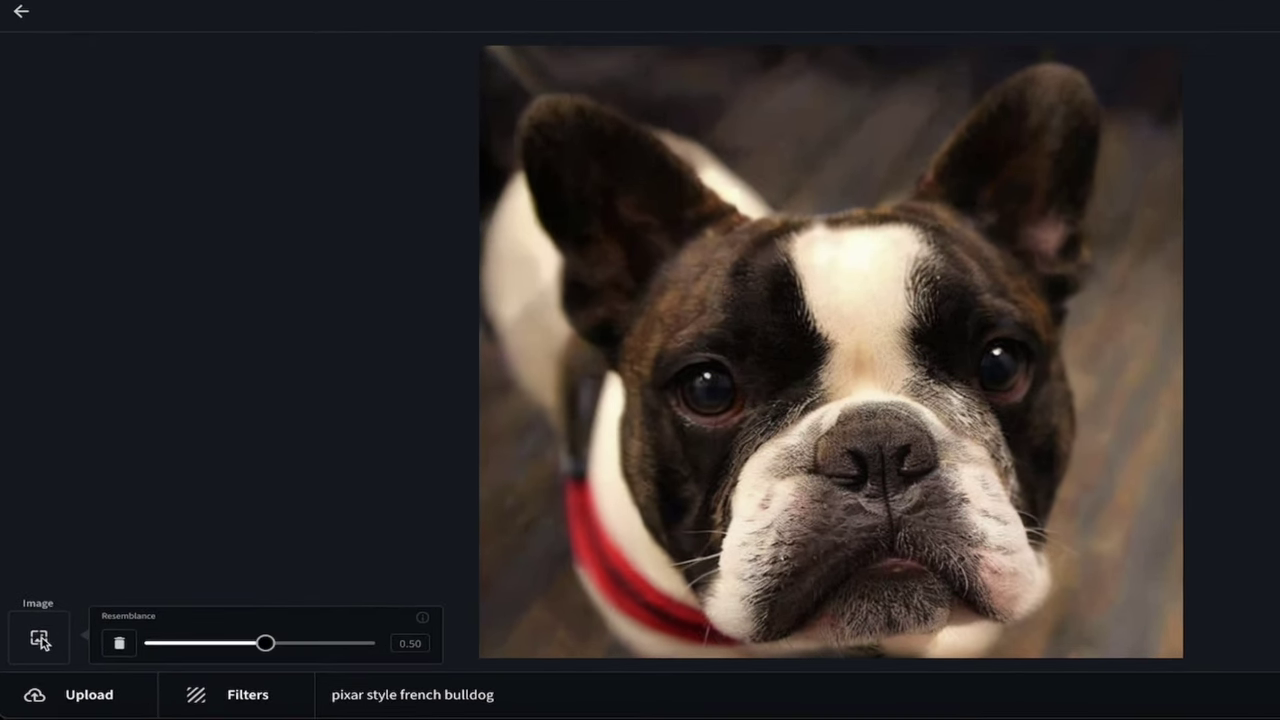
{"action": "mouse_move", "coordinate": [421, 622]}
{"action": "left_click_drag", "start_coordinate": [265, 646], "coordinate": [222, 647]}
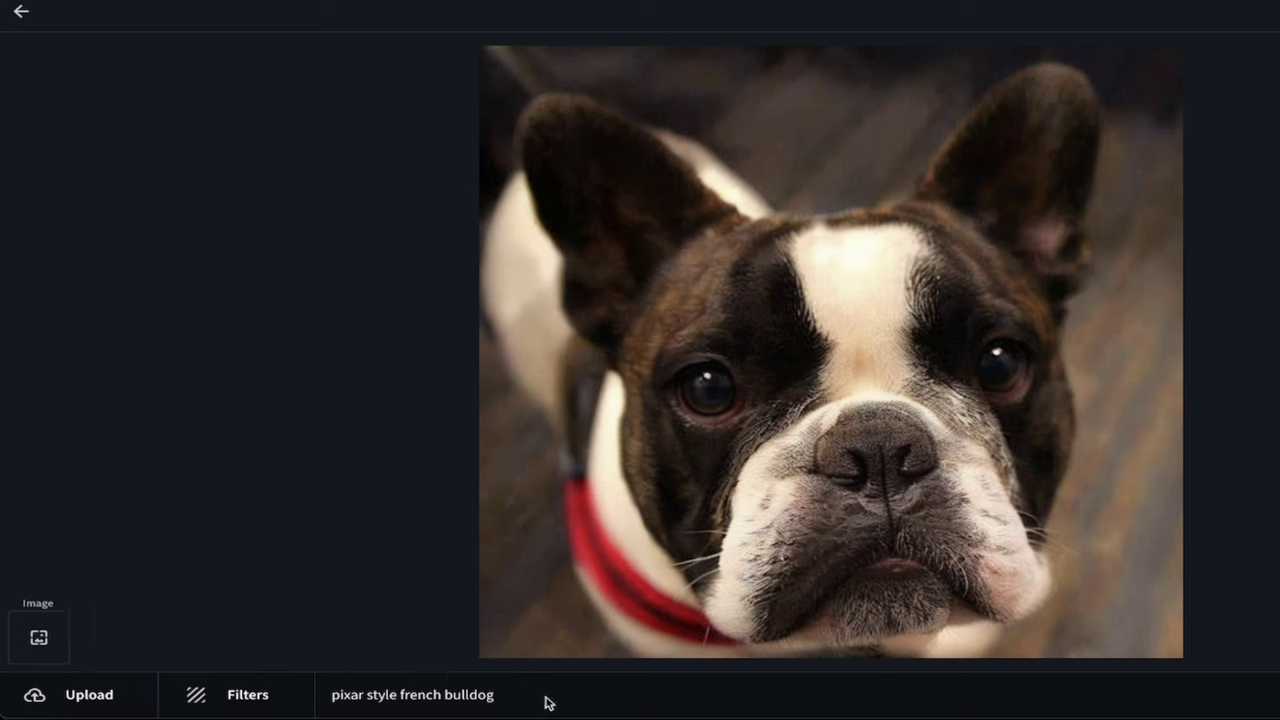
{"action": "left_click", "coordinate": [505, 700]}
{"action": "triple_click", "coordinate": [505, 700]}
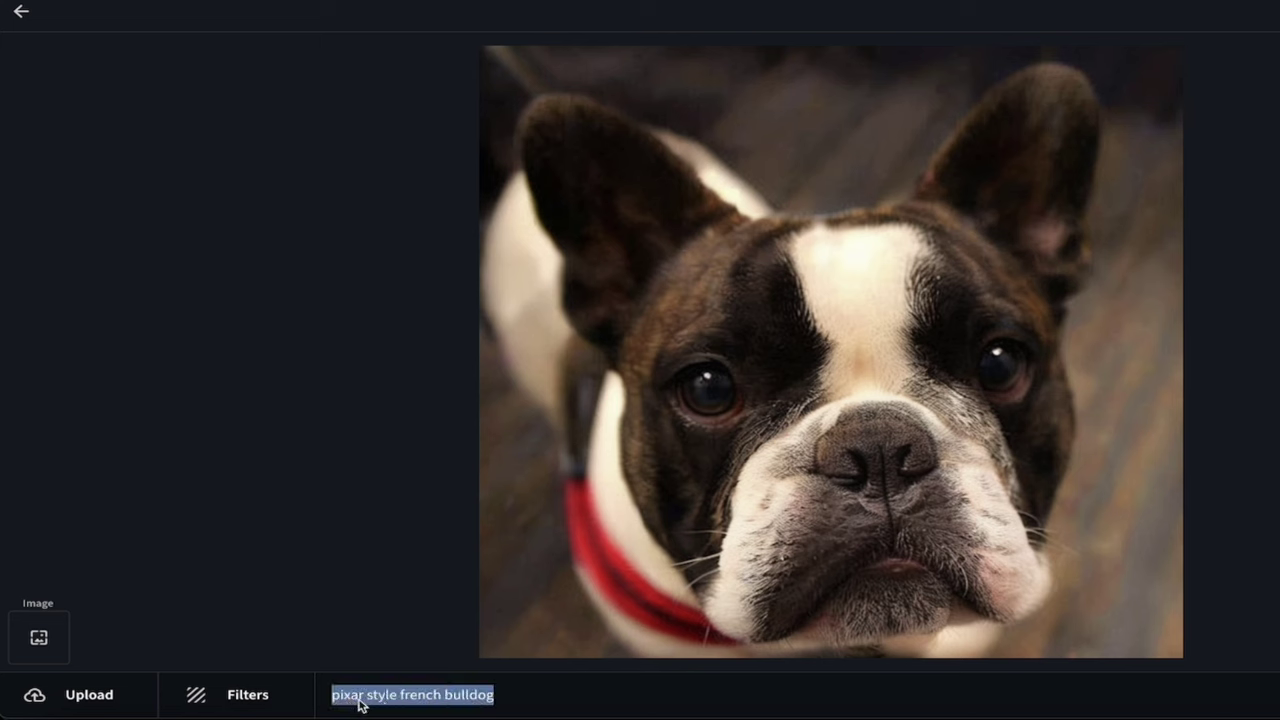
{"action": "left_click", "coordinate": [540, 705]}
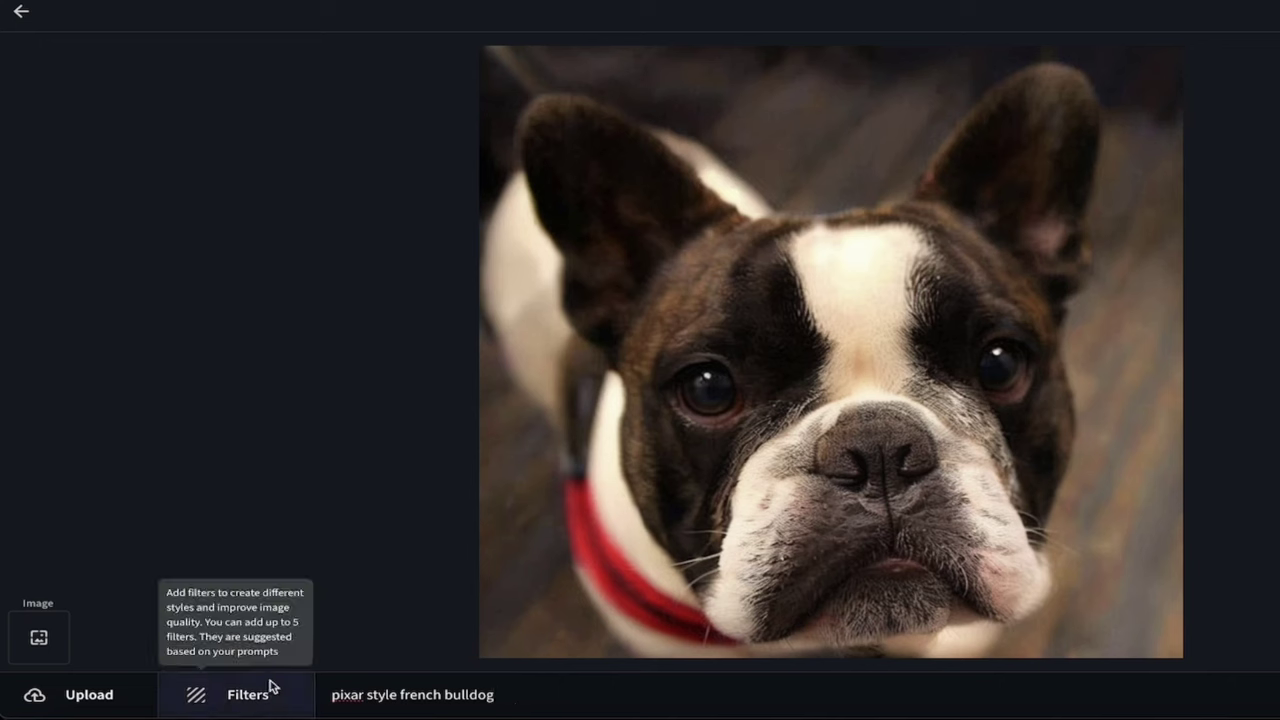
- Add the 3d Cartoon Animals, Story Book, Cartoon Creatures and Magical Creatures filters from the recommended filters
{"action": "left_click", "coordinate": [230, 705]}
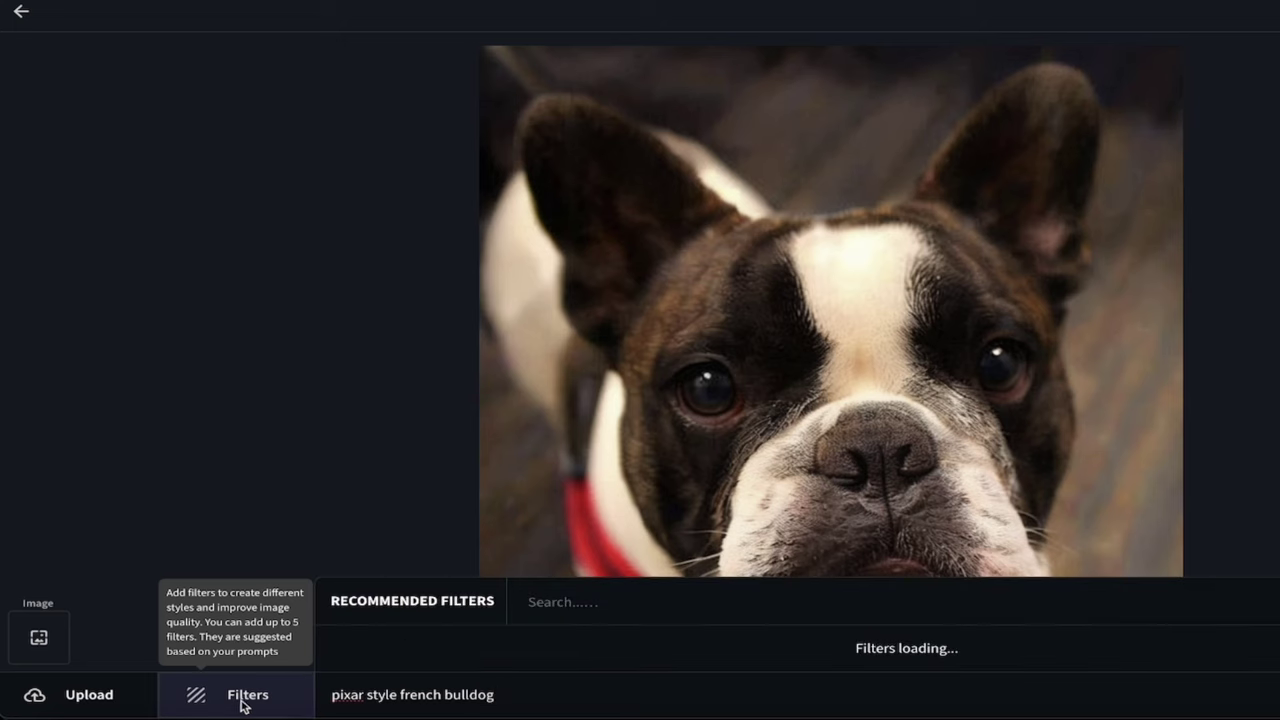
{"action": "mouse_move", "coordinate": [42, 637]}
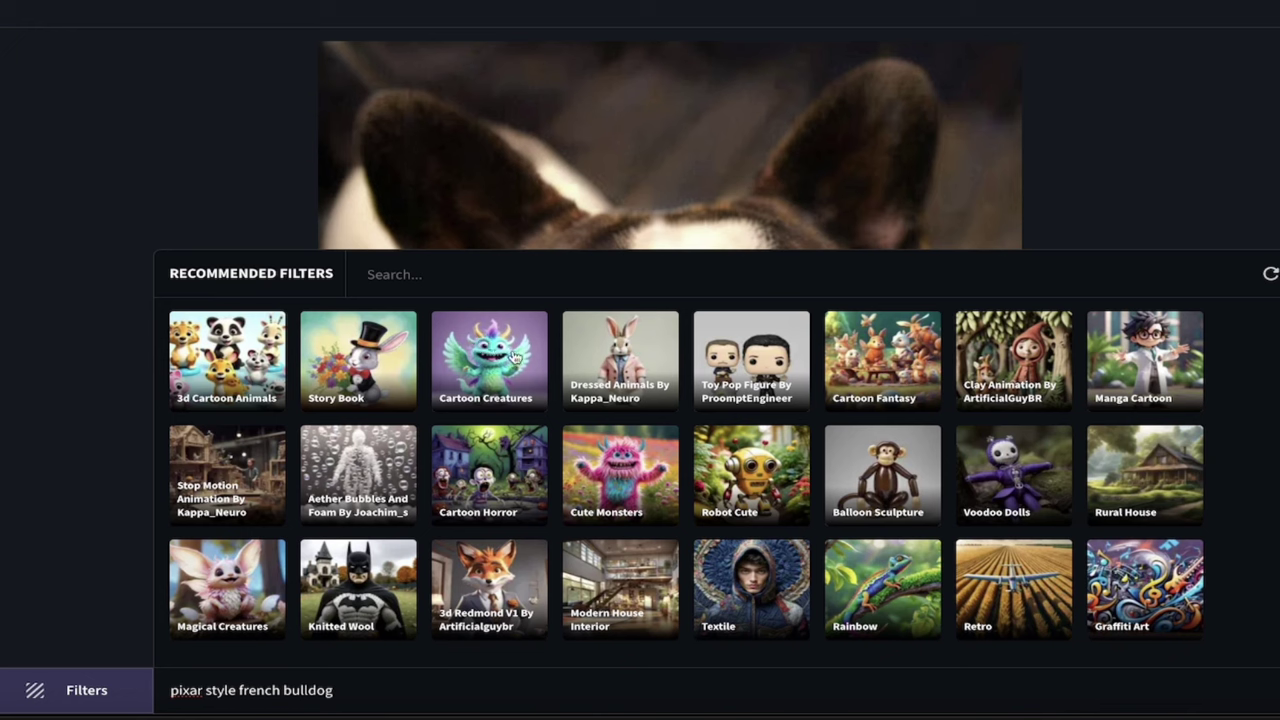
{"action": "left_click", "coordinate": [238, 343]}
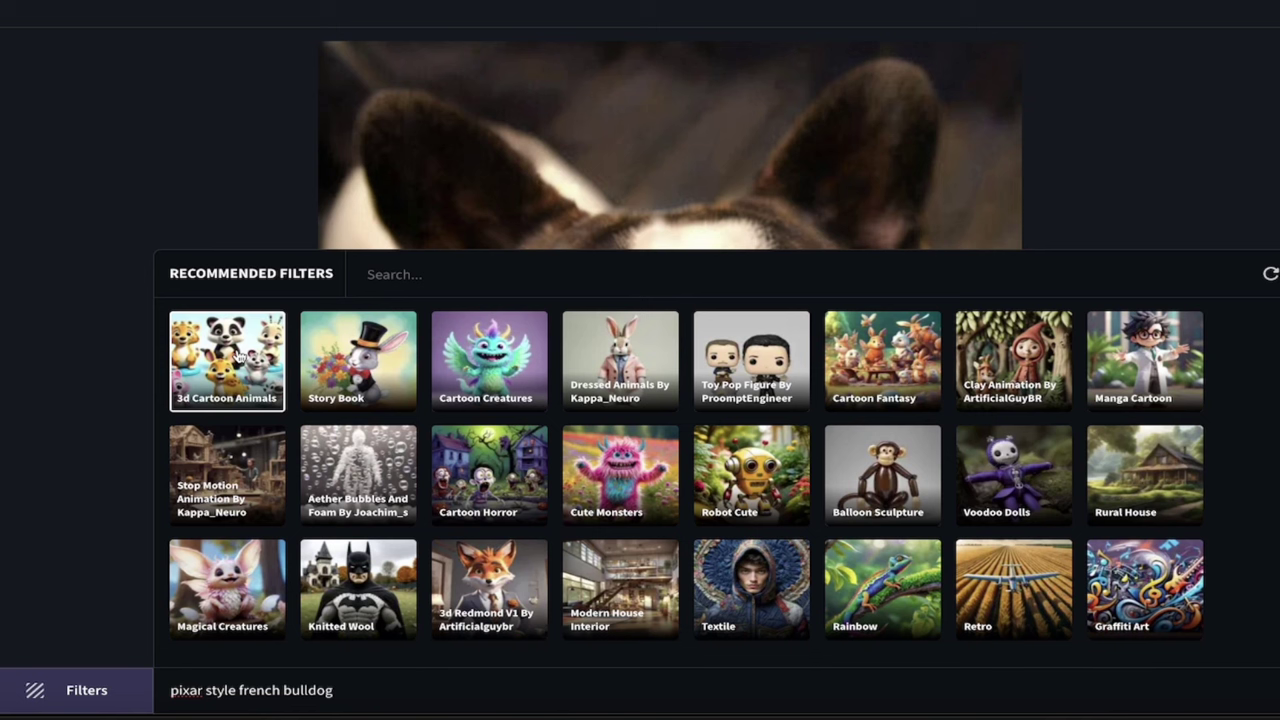
{"action": "left_click", "coordinate": [366, 358]}
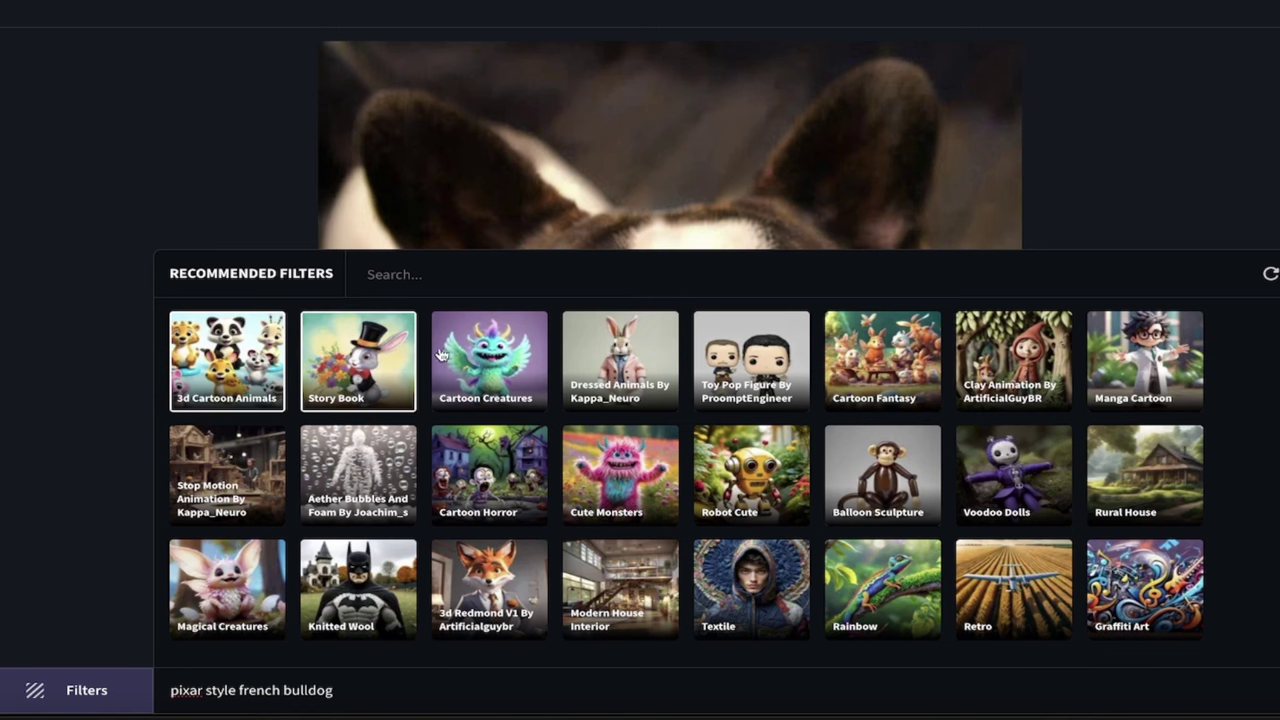
{"action": "left_click", "coordinate": [502, 381]}
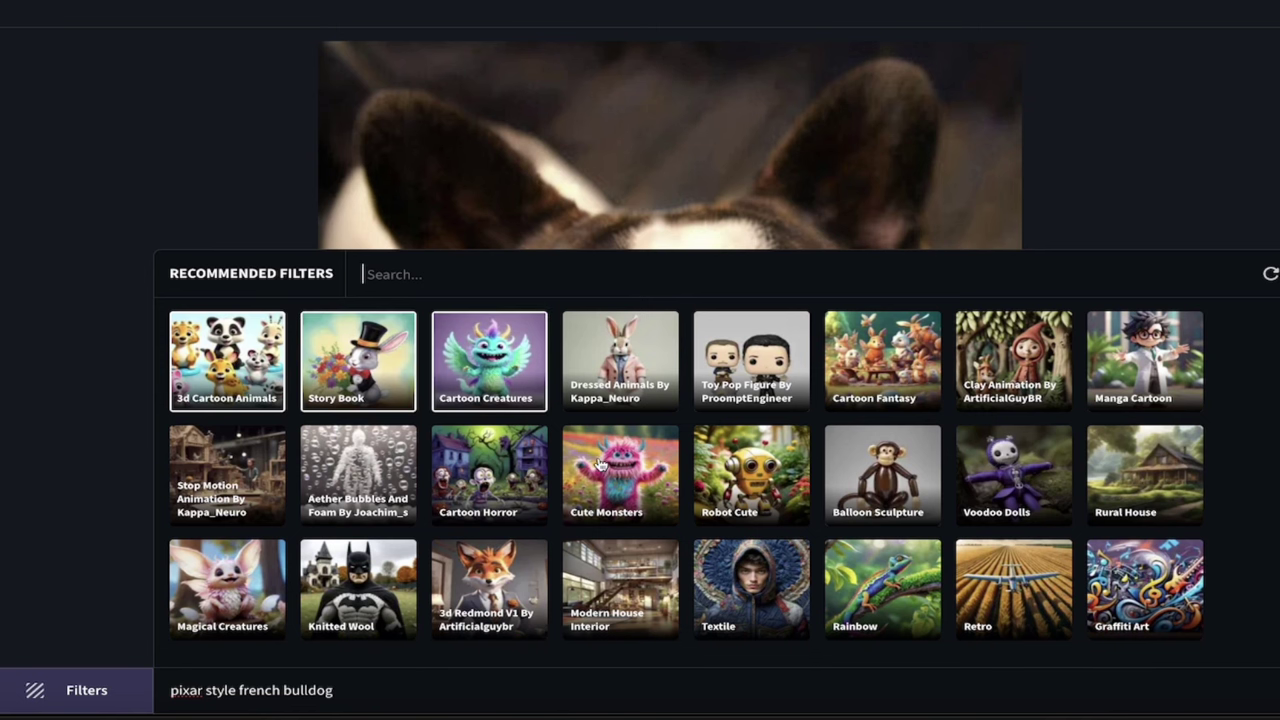
{"action": "scroll", "coordinate": [601, 465], "scroll_direction": "down", "scroll_amount": 3}
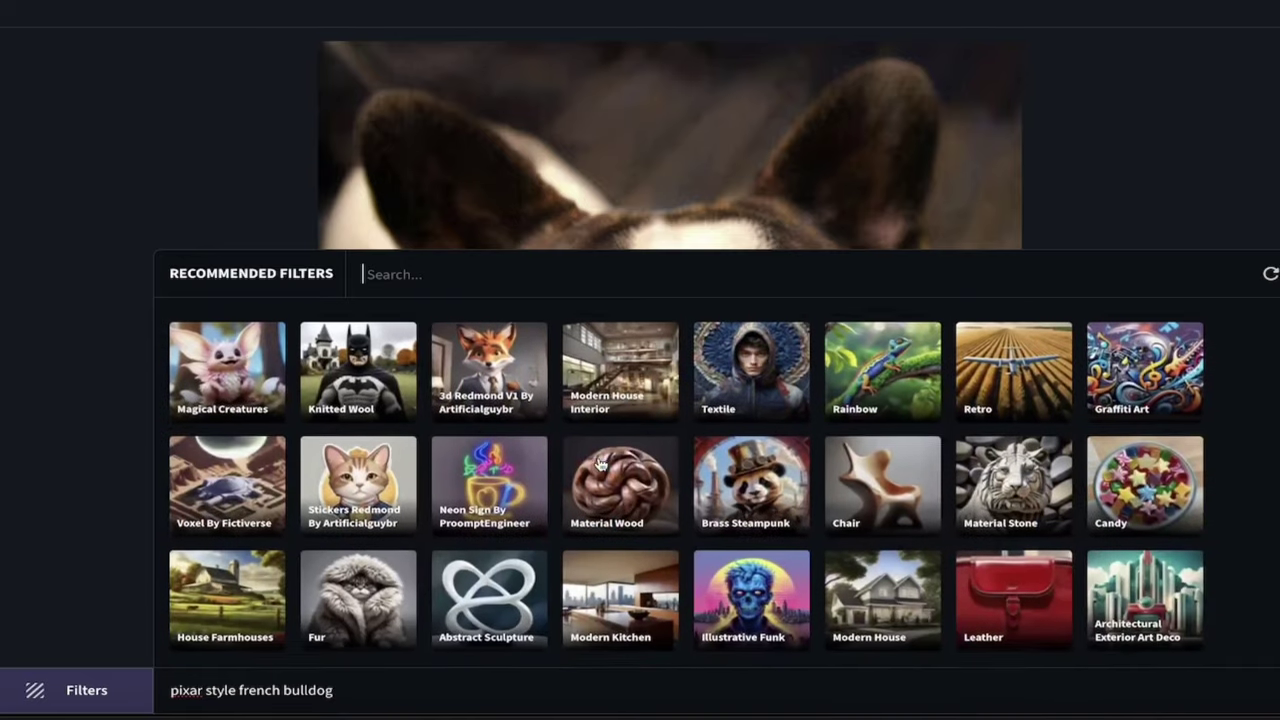
{"action": "left_click", "coordinate": [240, 380]}
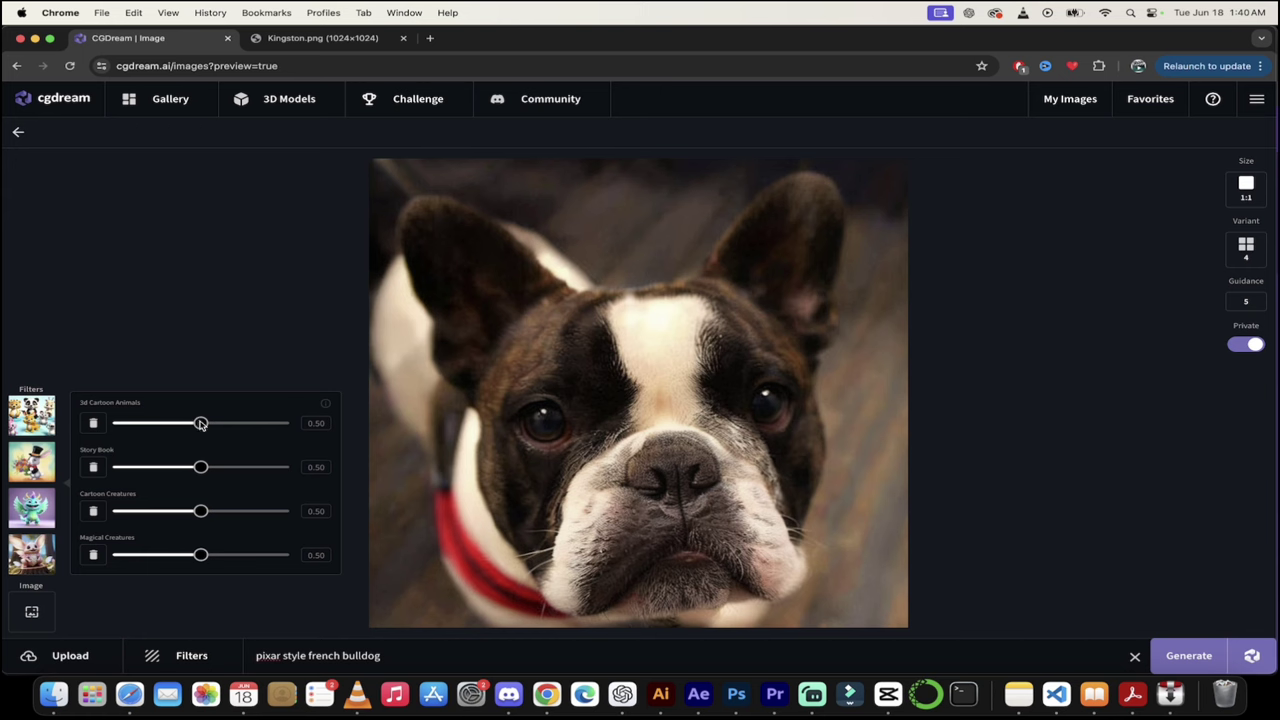
- Set the filter strengths to 0.85 for 3d Cartoon Animals, 0.30 for Story Book, 0.80 for Cartoon Creatures and 0.75 for Magical Creatures
{"action": "left_click_drag", "start_coordinate": [201, 424], "coordinate": [260, 426]}
{"action": "left_click_drag", "start_coordinate": [201, 467], "coordinate": [168, 468]}
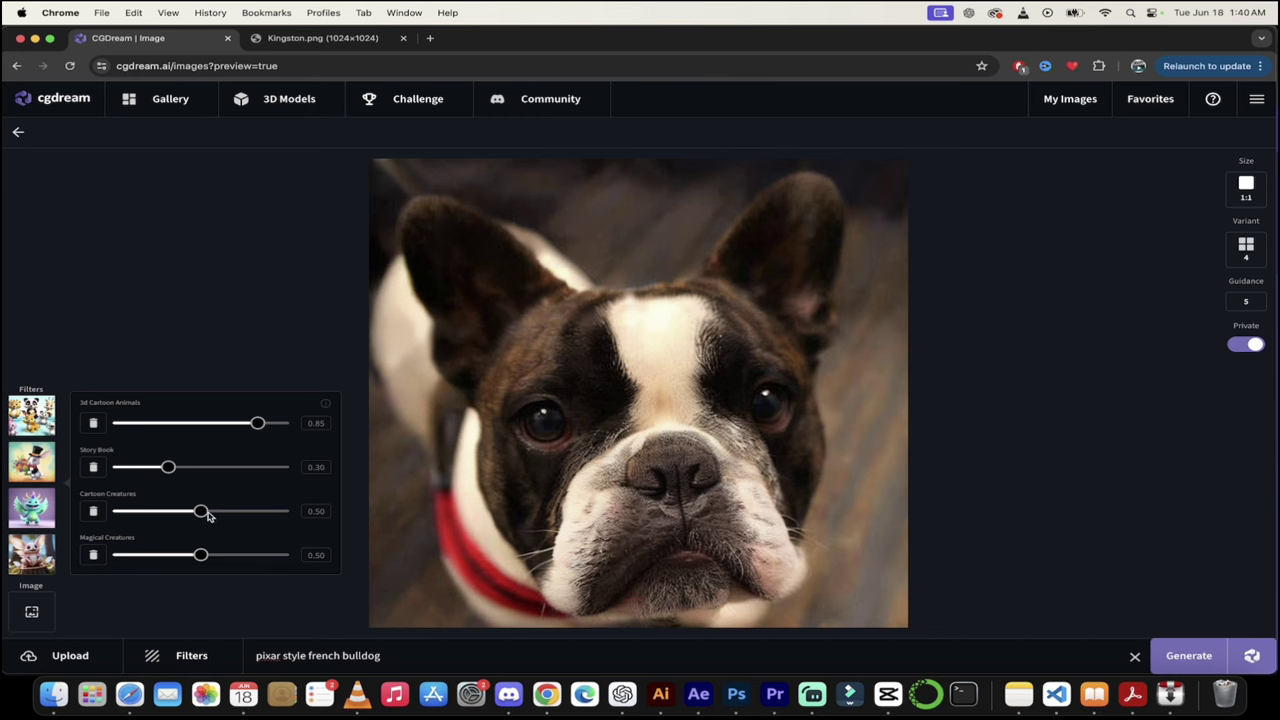
{"action": "left_click_drag", "start_coordinate": [208, 515], "coordinate": [249, 515]}
{"action": "left_click_drag", "start_coordinate": [201, 556], "coordinate": [240, 556]}
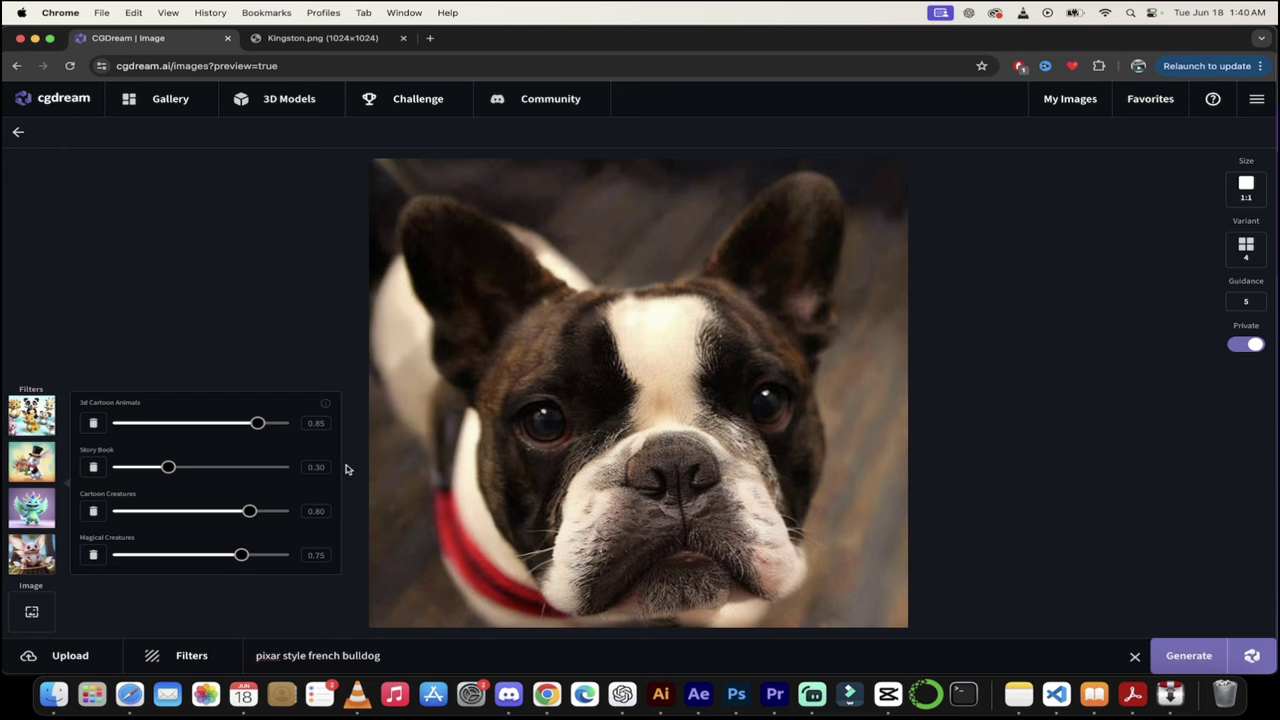
{"action": "mouse_move", "coordinate": [45, 605]}
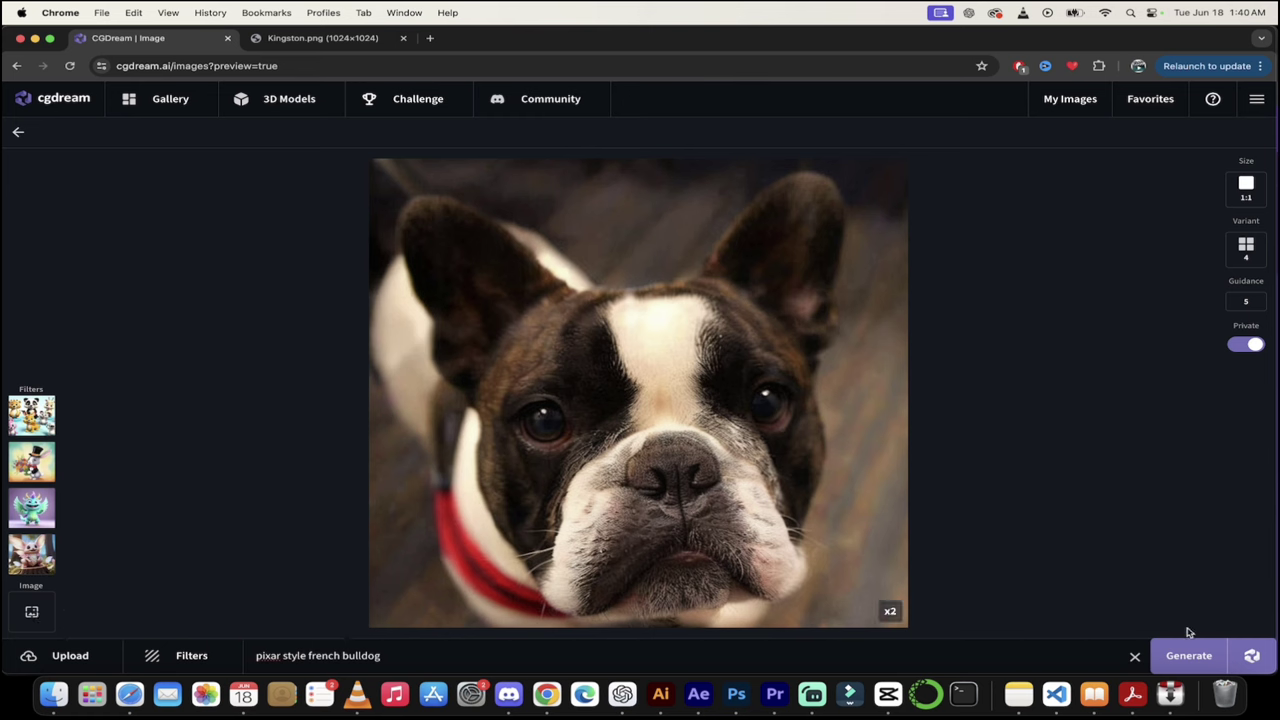
- Generate 4 variations of the pixar style french bulldog and open the third result at full size
{"action": "left_click", "coordinate": [1188, 655]}
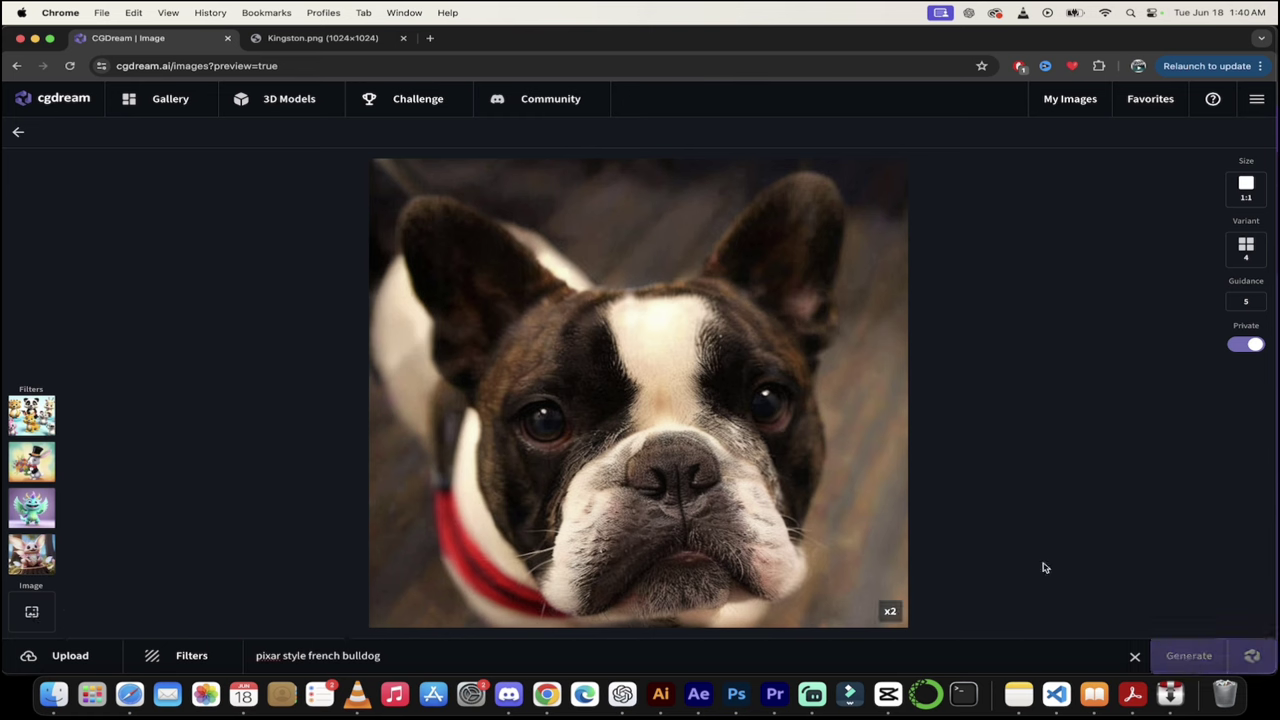
{"action": "left_click", "coordinate": [697, 448]}
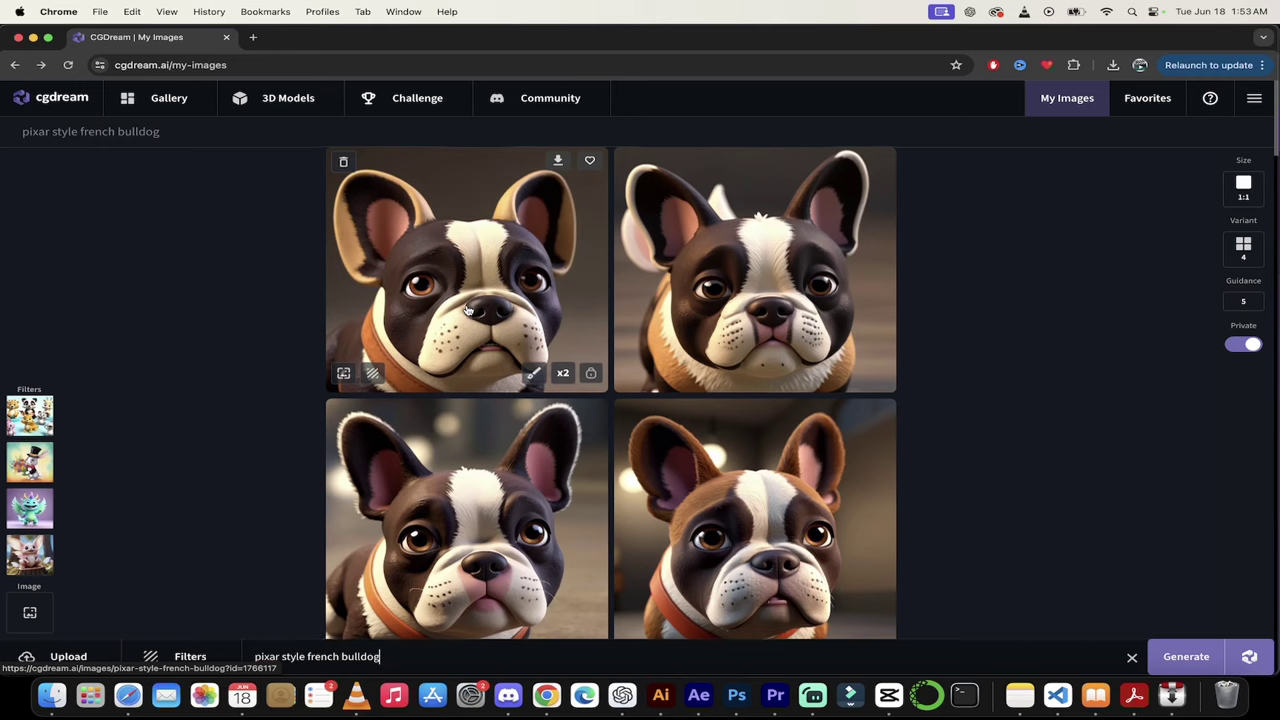
{"action": "scroll", "coordinate": [467, 310], "scroll_direction": "down", "scroll_amount": 2}
{"action": "scroll", "coordinate": [480, 380], "scroll_direction": "down", "scroll_amount": 1}
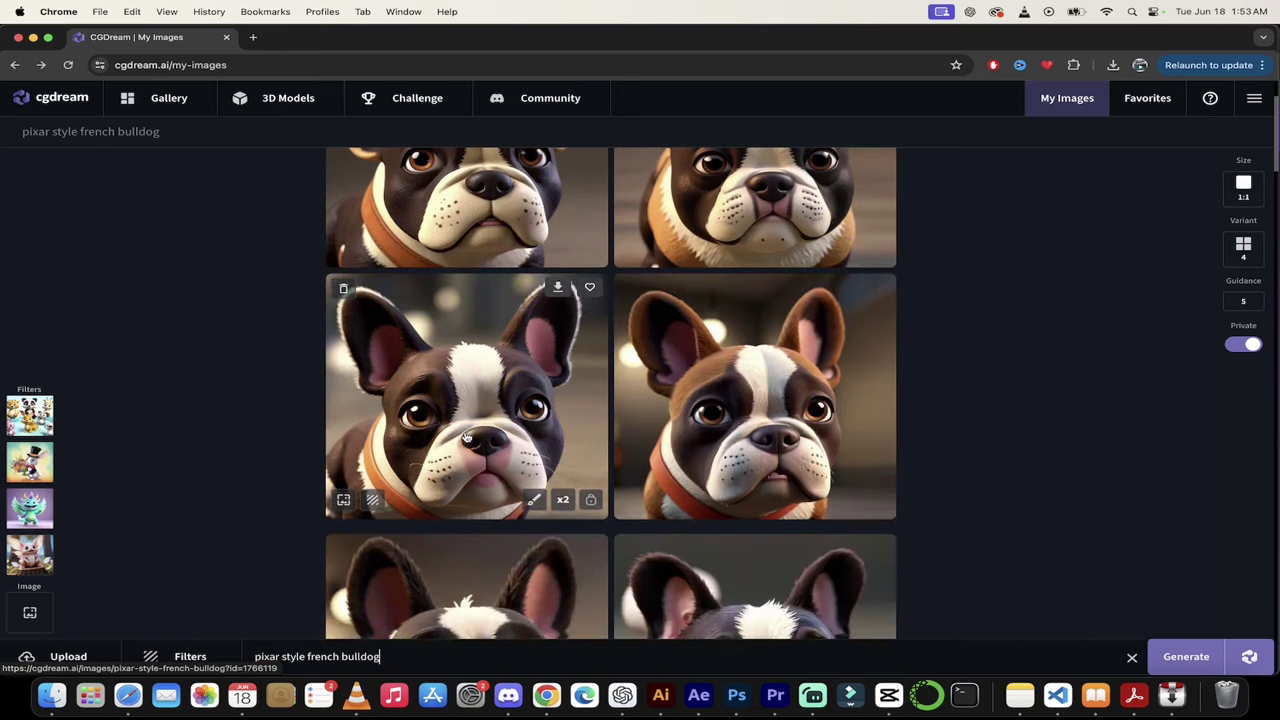
{"action": "scroll", "coordinate": [483, 385], "scroll_direction": "up", "scroll_amount": 1}
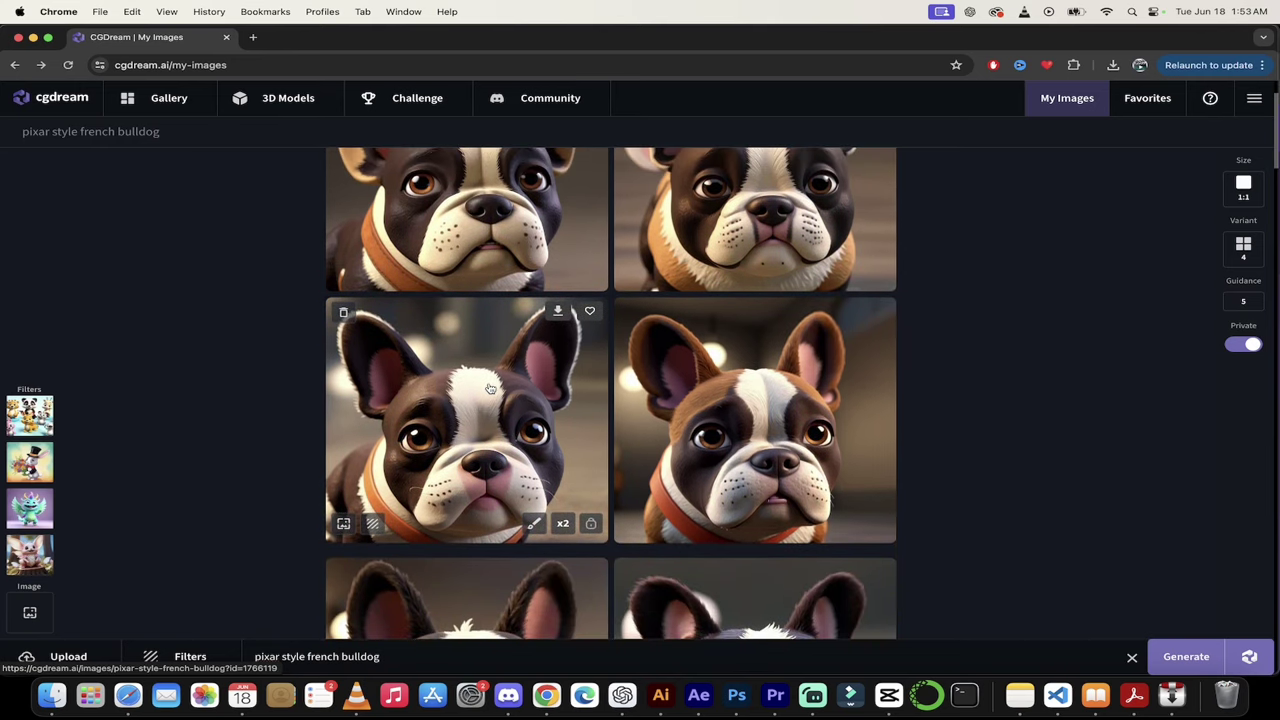
{"action": "left_click", "coordinate": [505, 432]}
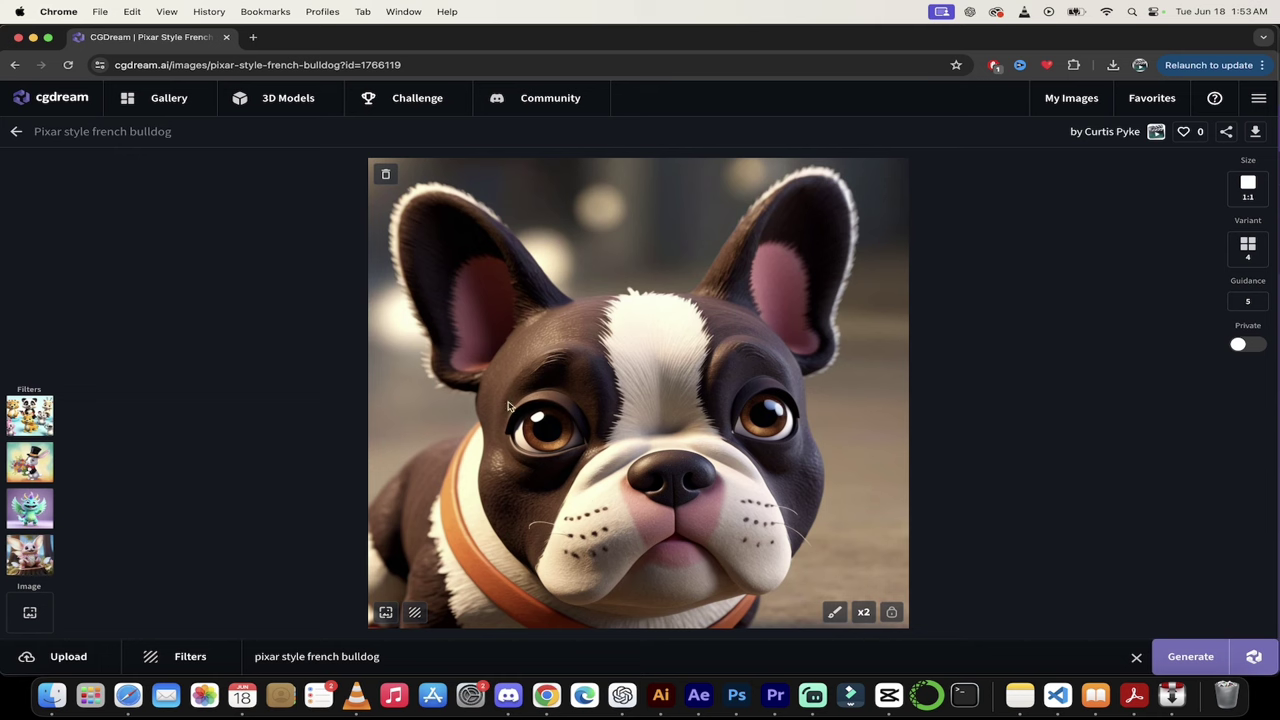
- Return to the generated images and compare the new bulldog results with the earlier batches
{"action": "left_click", "coordinate": [17, 134]}
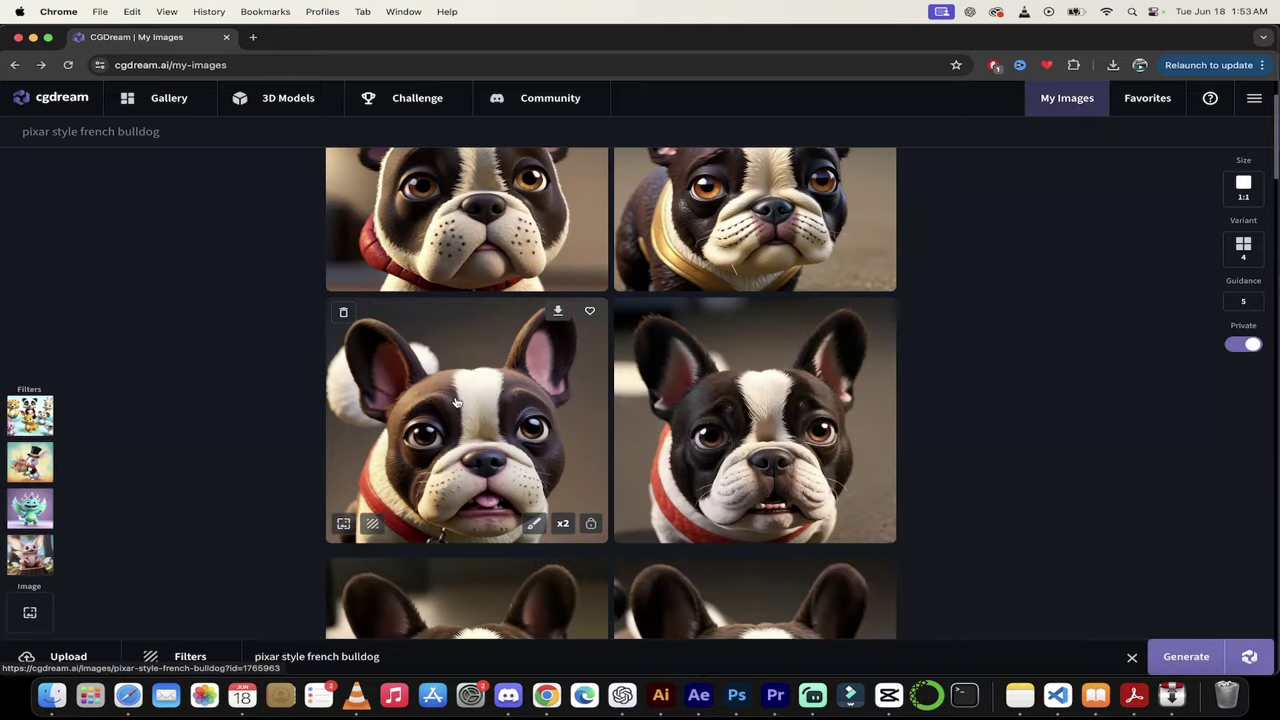
{"action": "scroll", "coordinate": [537, 352], "scroll_direction": "up", "scroll_amount": 1}
{"action": "scroll", "coordinate": [537, 352], "scroll_direction": "down", "scroll_amount": 2}
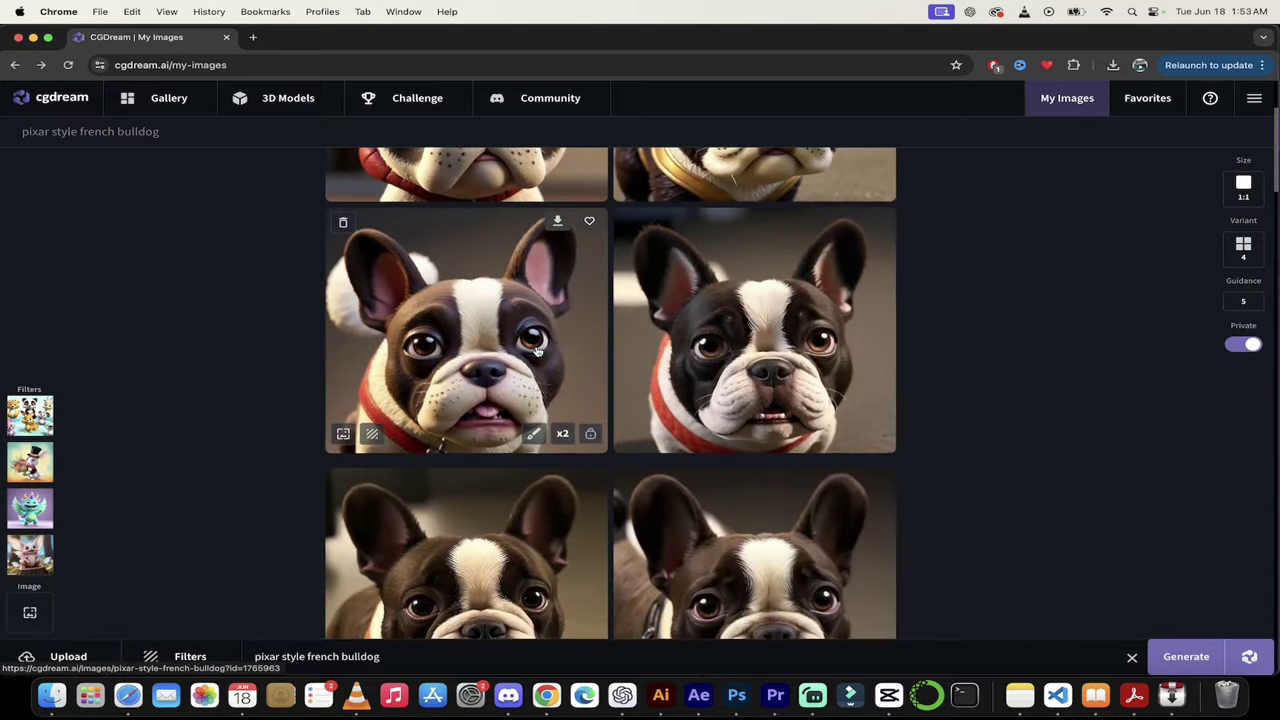
{"action": "scroll", "coordinate": [537, 352], "scroll_direction": "up", "scroll_amount": 1}
{"action": "scroll", "coordinate": [537, 352], "scroll_direction": "down", "scroll_amount": 2}
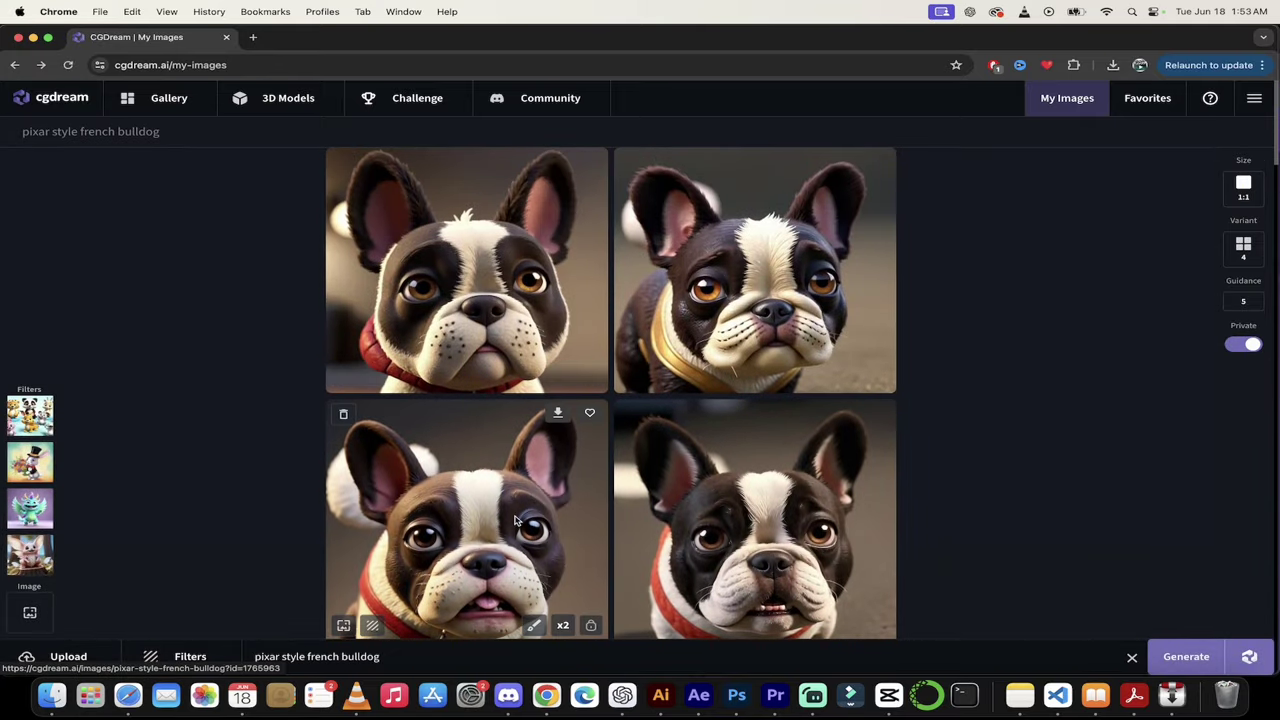
{"action": "scroll", "coordinate": [517, 520], "scroll_direction": "up", "scroll_amount": 2}
{"action": "scroll", "coordinate": [517, 520], "scroll_direction": "down", "scroll_amount": 3}
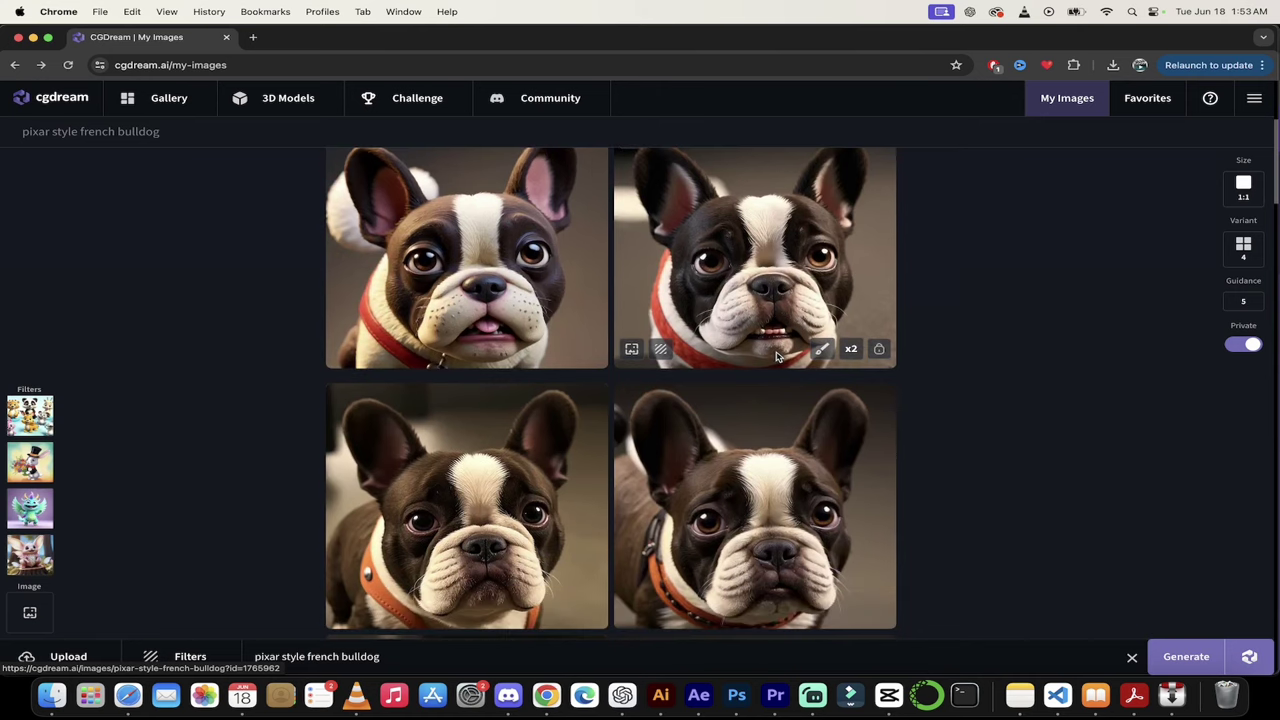
- Open the pixar style french bulldog image with the red collar and visible teeth, upscale it x2, and return to the generated images
{"action": "left_click", "coordinate": [767, 291]}
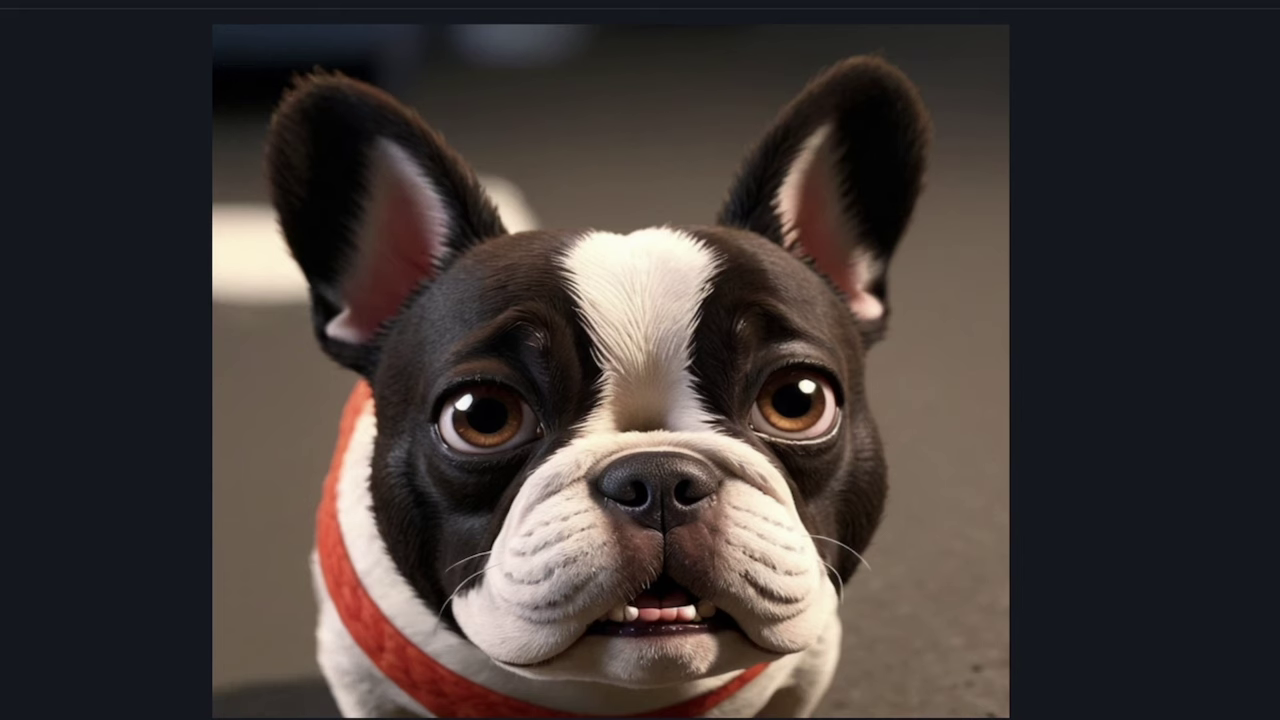
{"action": "mouse_move", "coordinate": [266, 280]}
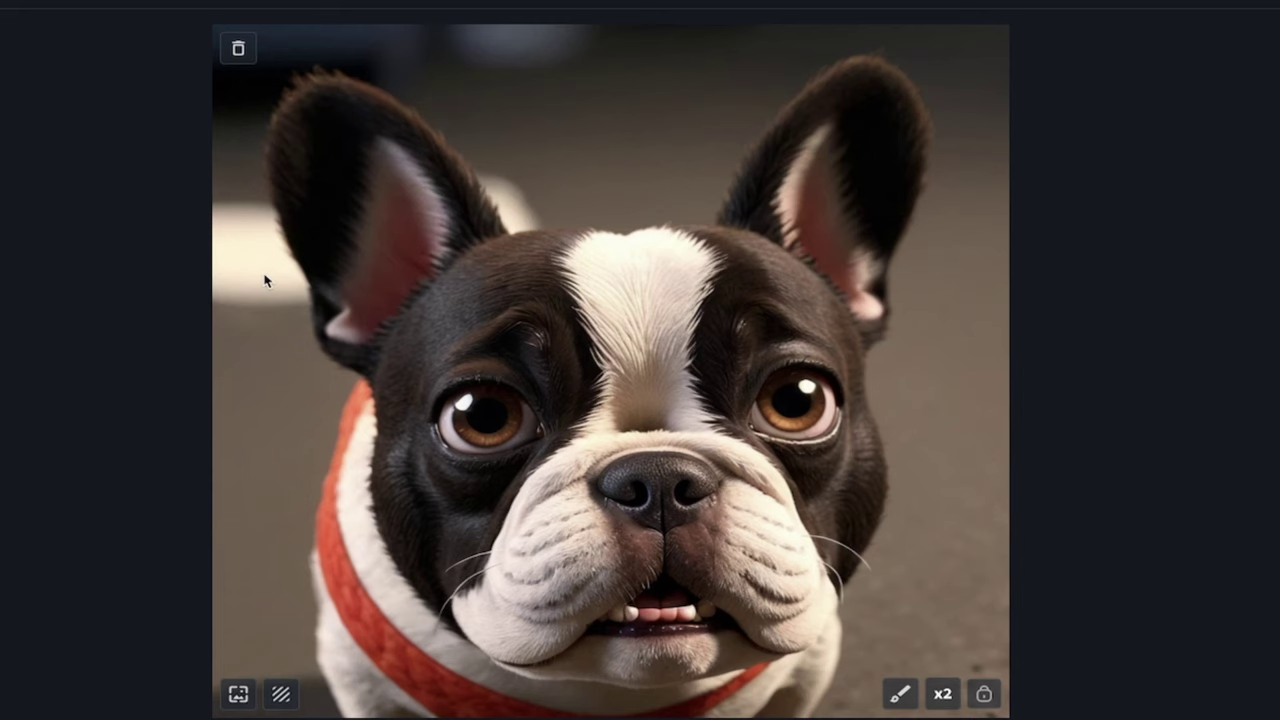
{"action": "left_click", "coordinate": [945, 697]}
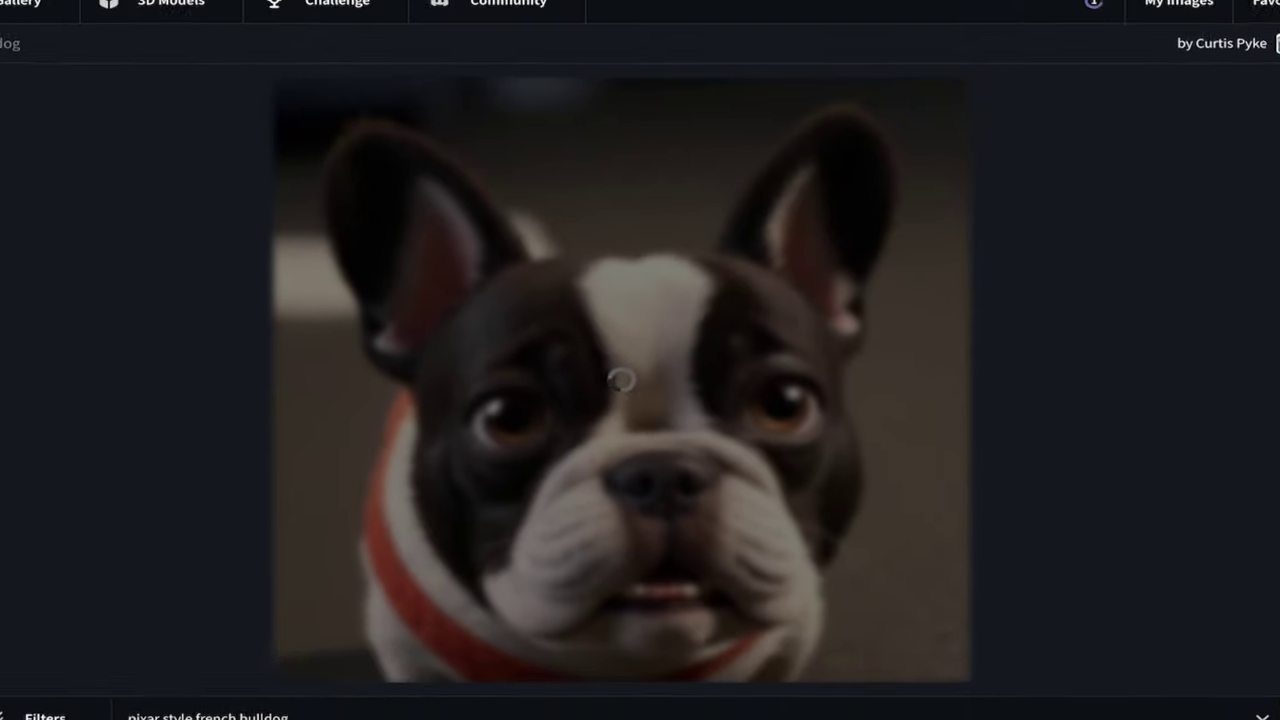
{"action": "key", "text": "Escape"}
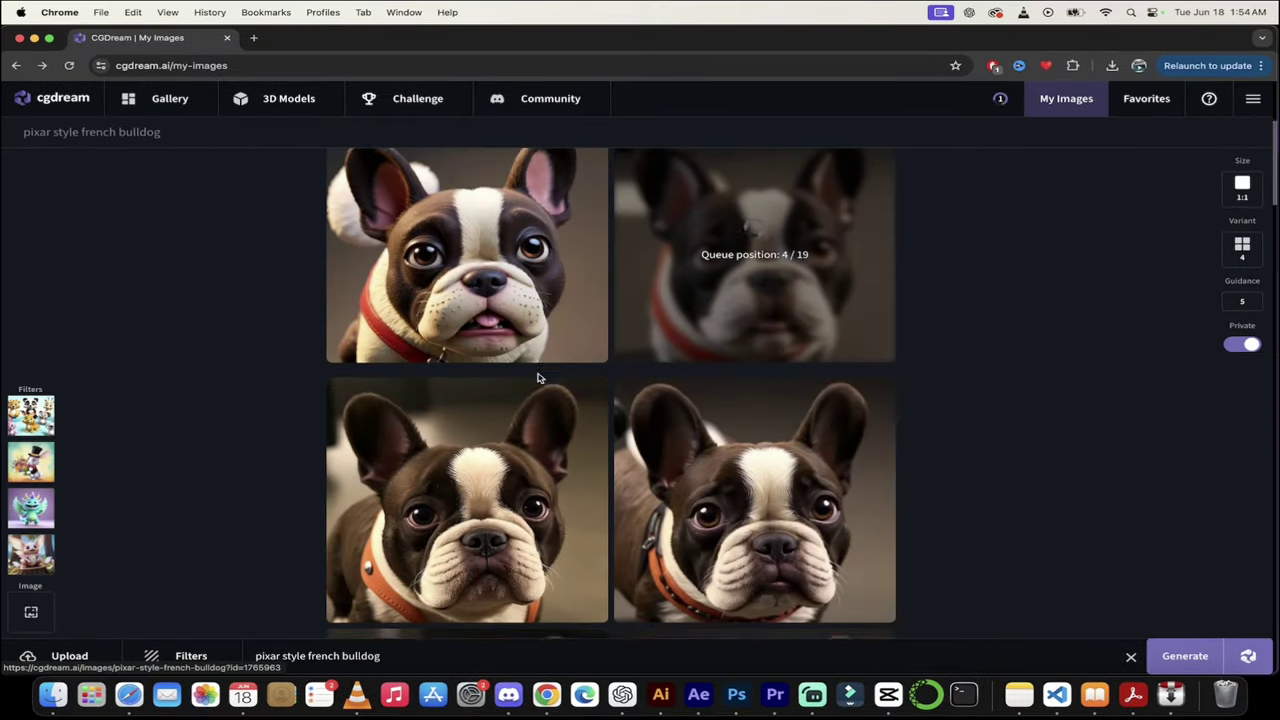
- Compare the newest pixar style bulldog images with the earlier french bulldog batches further down the generated images
{"action": "scroll", "coordinate": [655, 385], "scroll_direction": "down", "scroll_amount": 3}
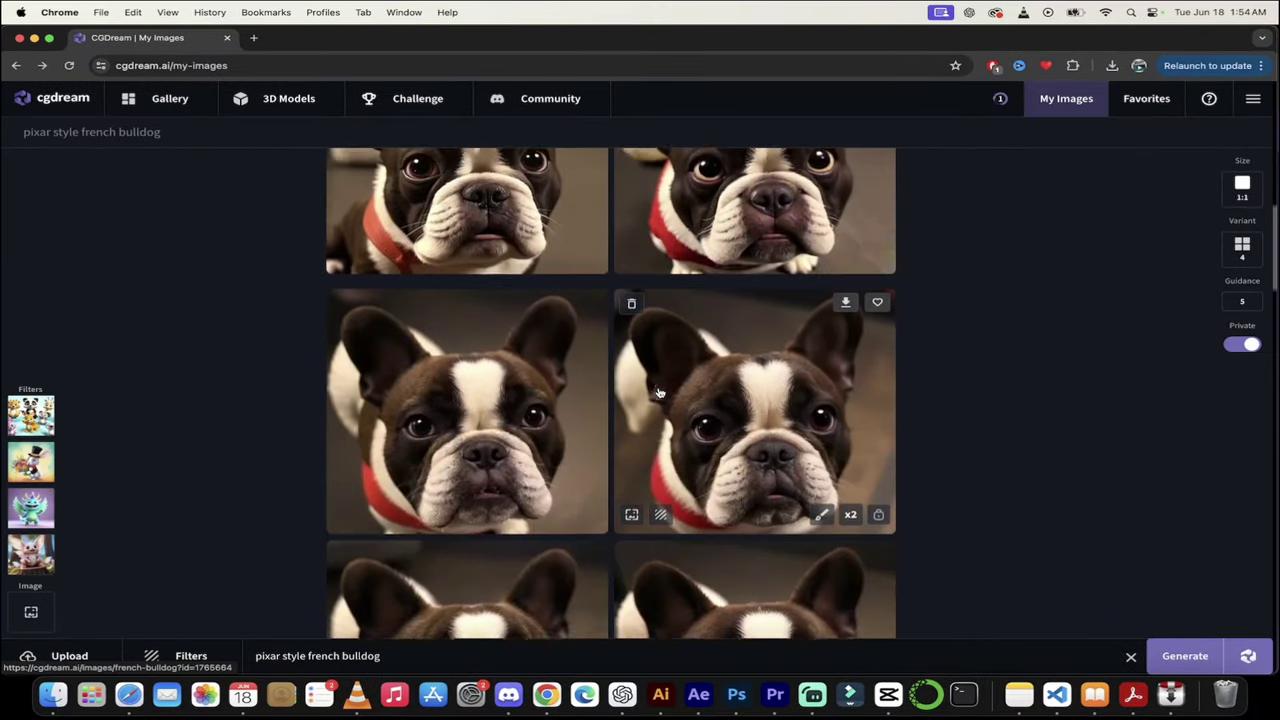
{"action": "scroll", "coordinate": [659, 392], "scroll_direction": "down", "scroll_amount": 1}
{"action": "scroll", "coordinate": [720, 358], "scroll_direction": "down", "scroll_amount": 2}
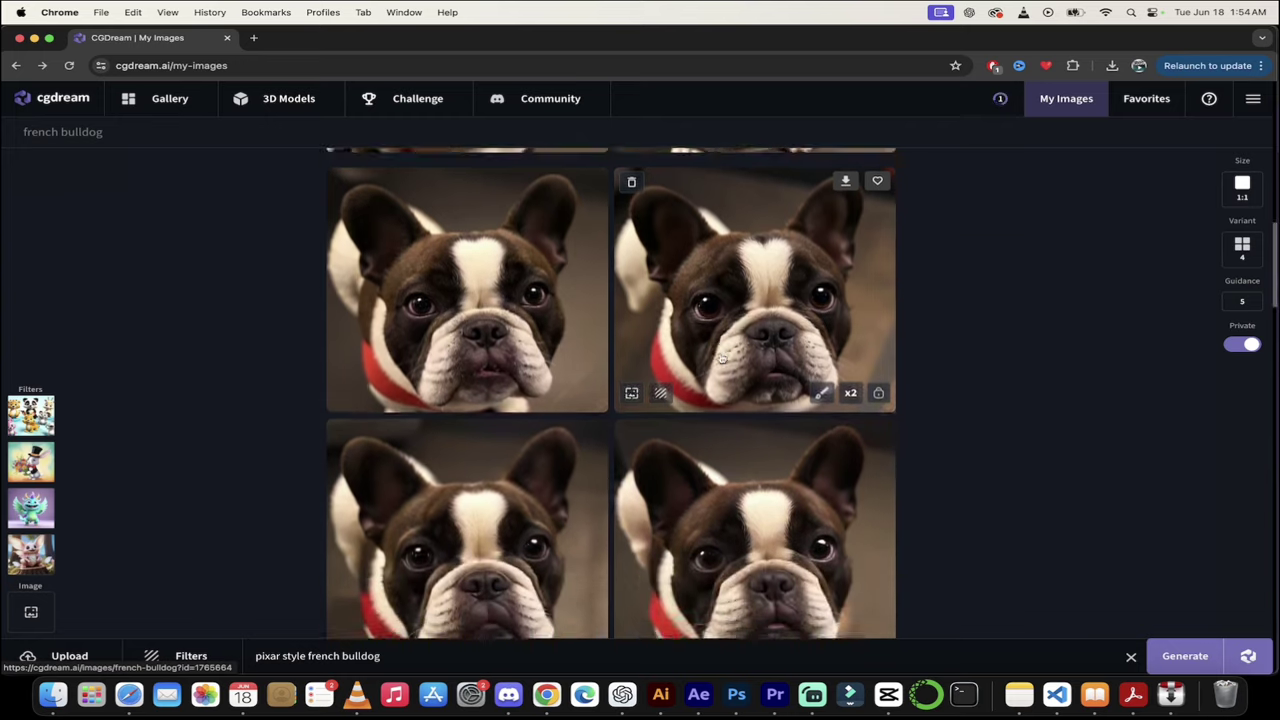
{"action": "scroll", "coordinate": [724, 359], "scroll_direction": "up", "scroll_amount": 3}
{"action": "scroll", "coordinate": [728, 368], "scroll_direction": "down", "scroll_amount": 2}
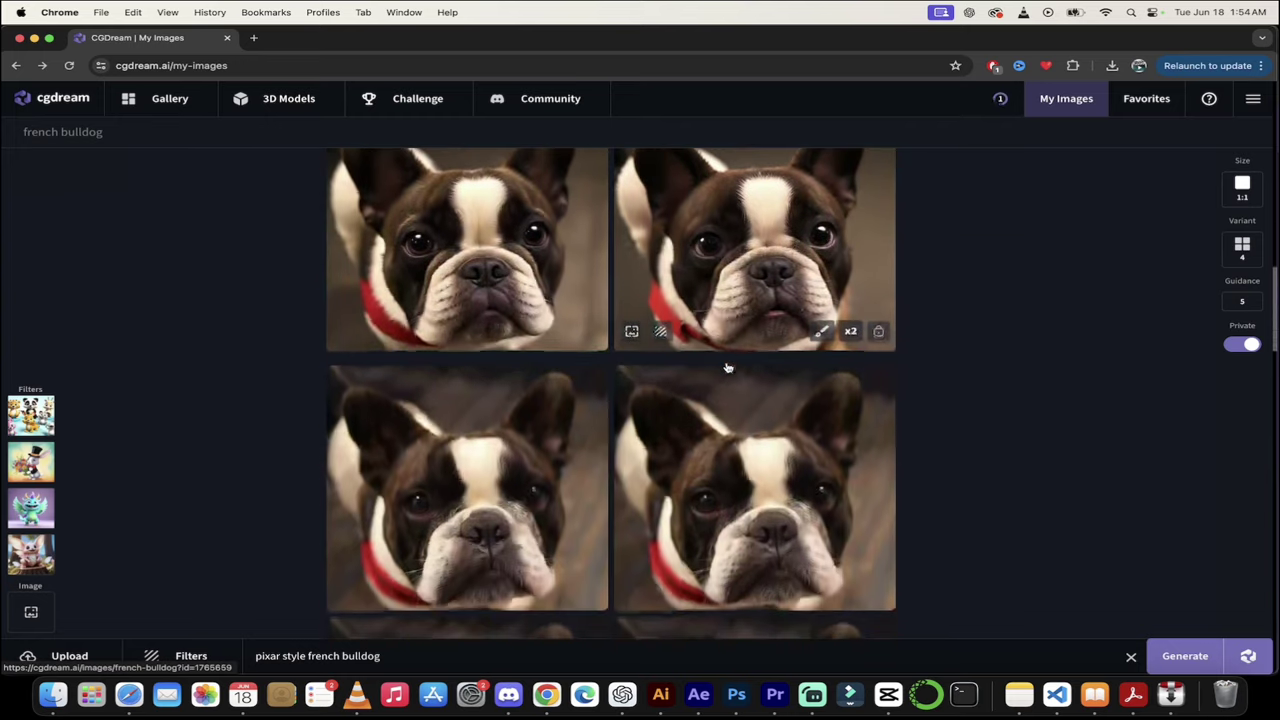
{"action": "scroll", "coordinate": [730, 400], "scroll_direction": "up", "scroll_amount": 3}
{"action": "scroll", "coordinate": [732, 444], "scroll_direction": "down", "scroll_amount": 2}
{"action": "scroll", "coordinate": [732, 444], "scroll_direction": "up", "scroll_amount": 2}
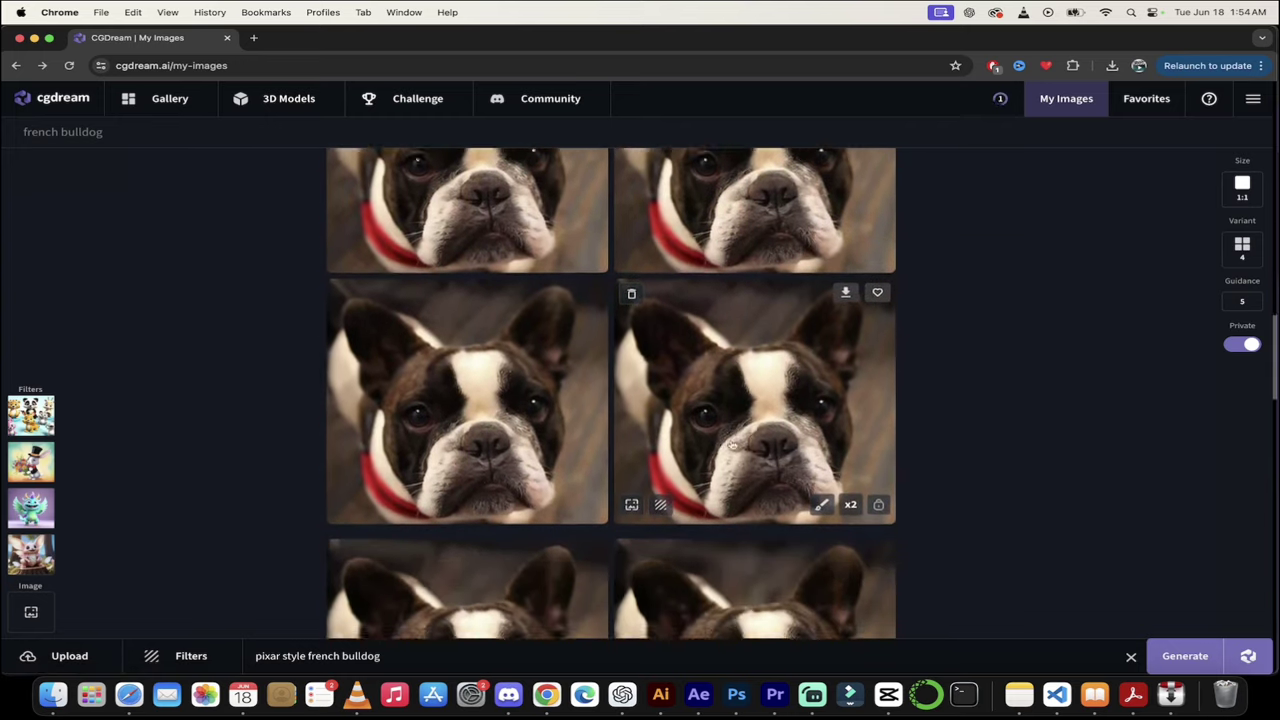
{"action": "scroll", "coordinate": [732, 444], "scroll_direction": "down", "scroll_amount": 2}
{"action": "scroll", "coordinate": [732, 444], "scroll_direction": "up", "scroll_amount": 5}
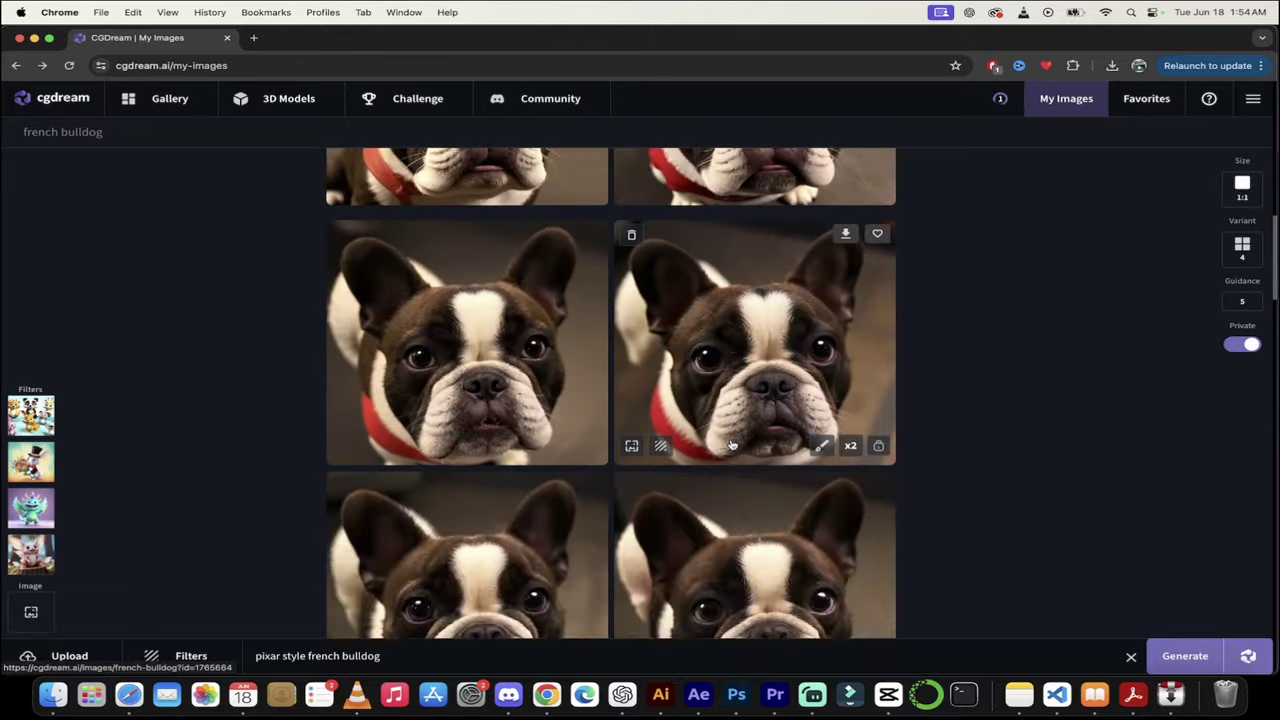
{"action": "scroll", "coordinate": [732, 444], "scroll_direction": "up", "scroll_amount": 1}
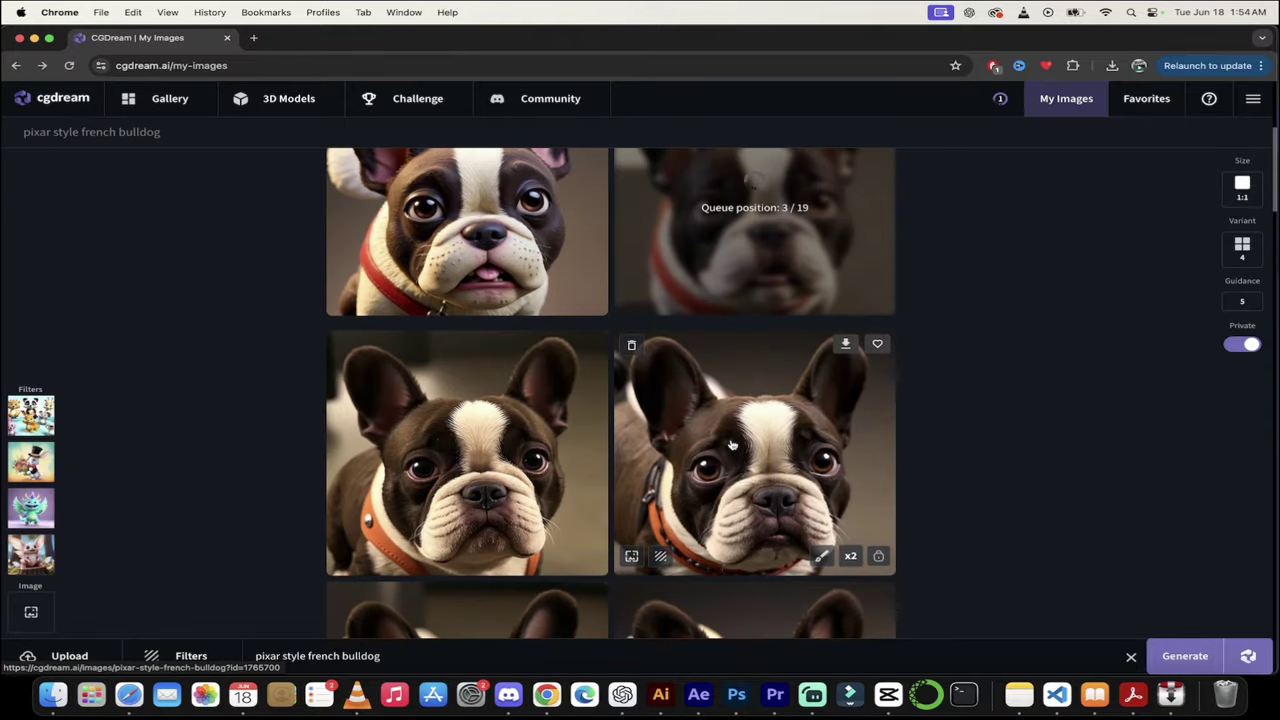
{"action": "scroll", "coordinate": [732, 444], "scroll_direction": "up", "scroll_amount": 1}
{"action": "scroll", "coordinate": [732, 444], "scroll_direction": "down", "scroll_amount": 1}
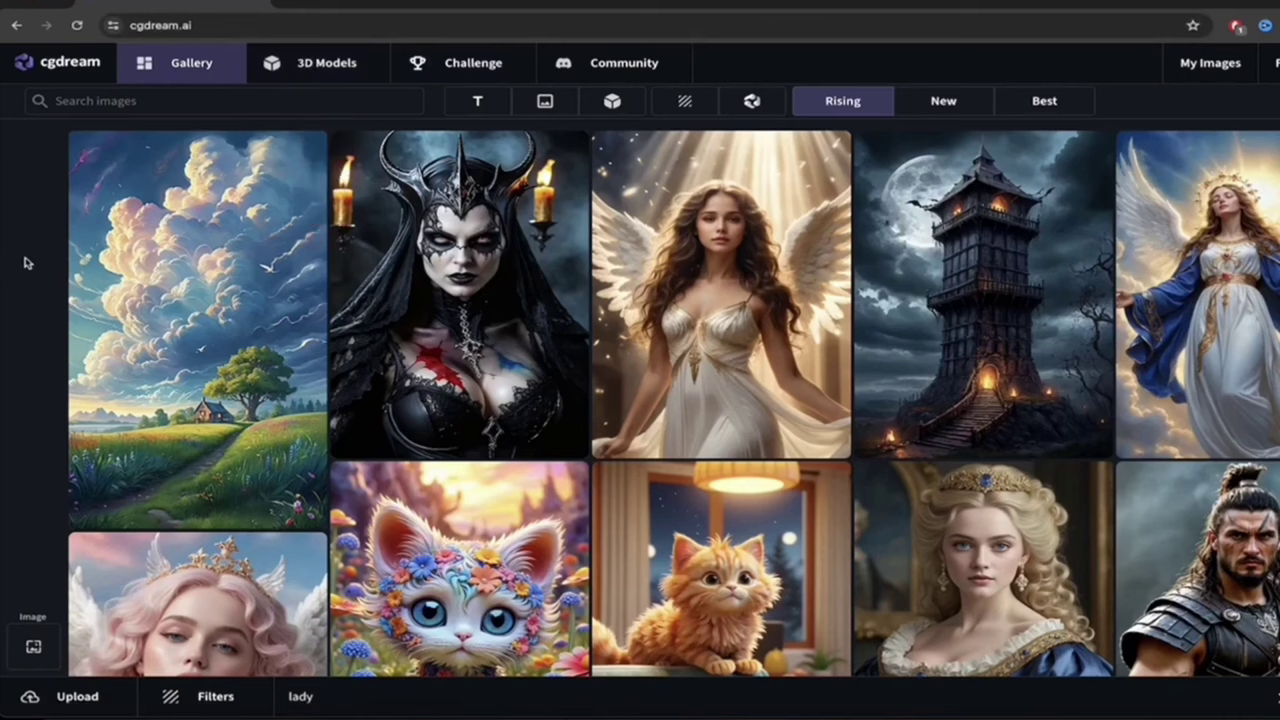
- Open the 3D model library and browse the available models
{"action": "left_click", "coordinate": [322, 66]}
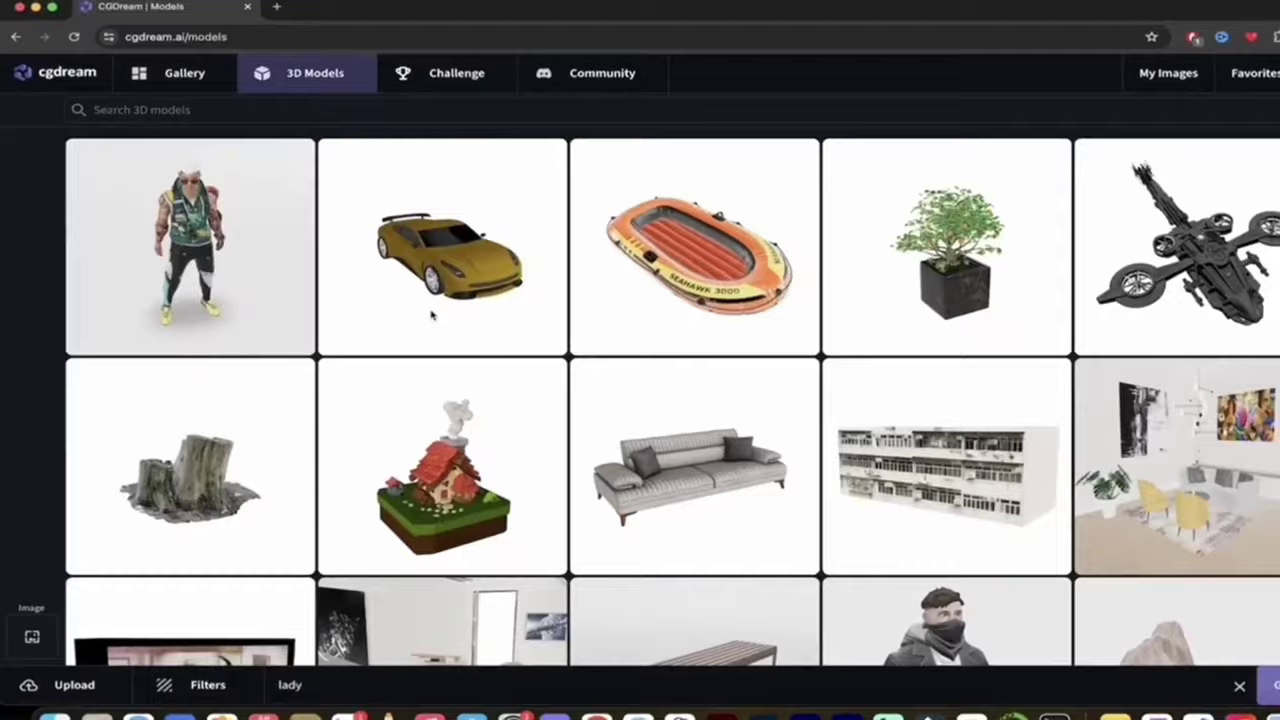
{"action": "scroll", "coordinate": [432, 315], "scroll_direction": "down", "scroll_amount": 10}
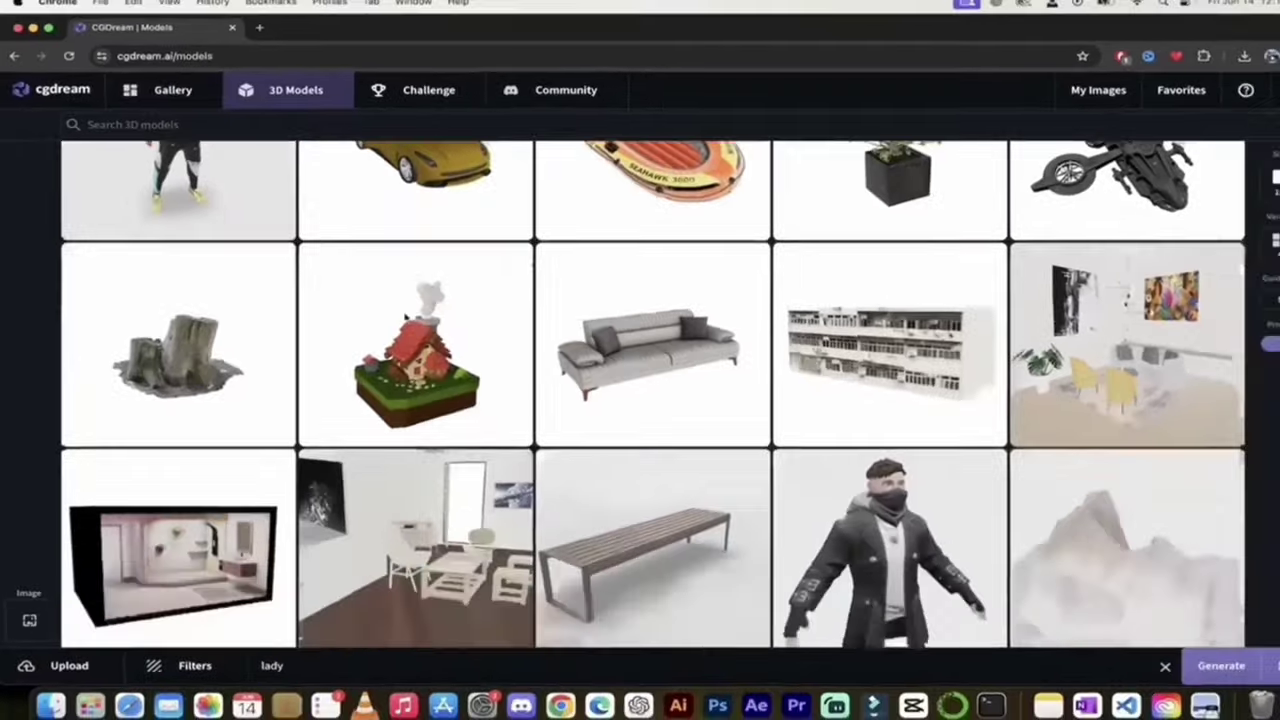
{"action": "scroll", "coordinate": [394, 317], "scroll_direction": "down", "scroll_amount": 10}
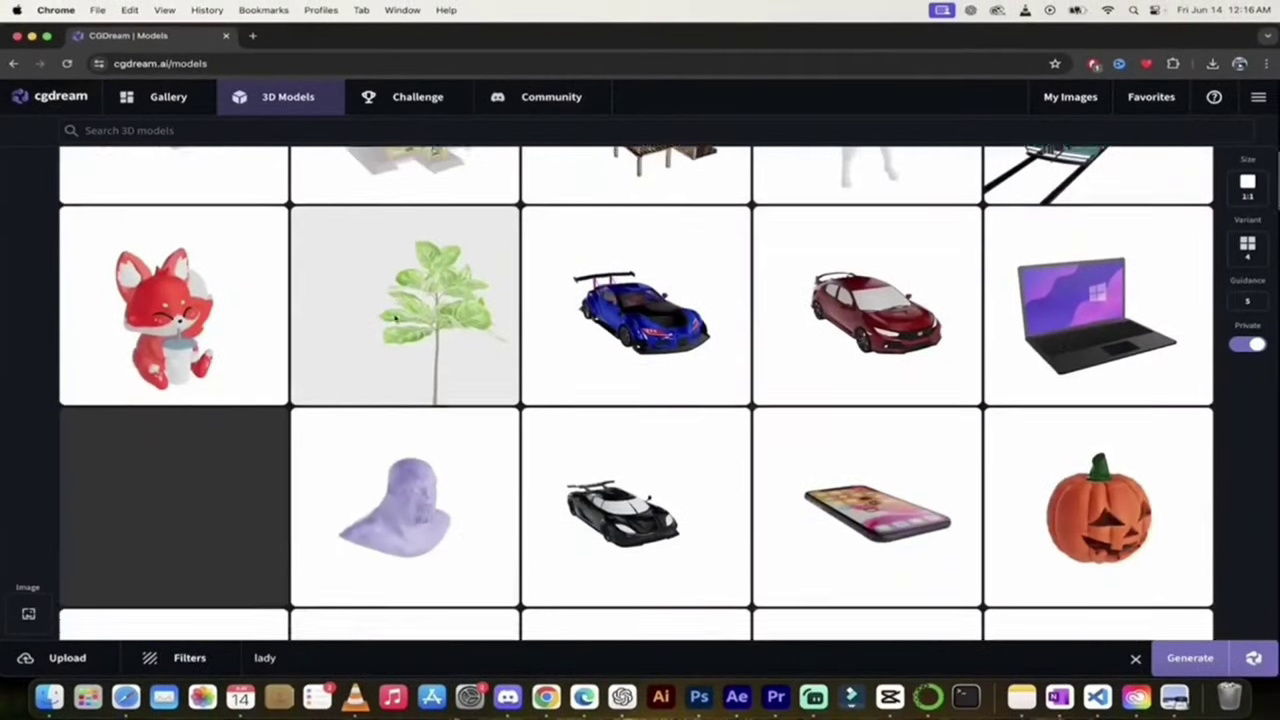
{"action": "scroll", "coordinate": [395, 318], "scroll_direction": "down", "scroll_amount": 8}
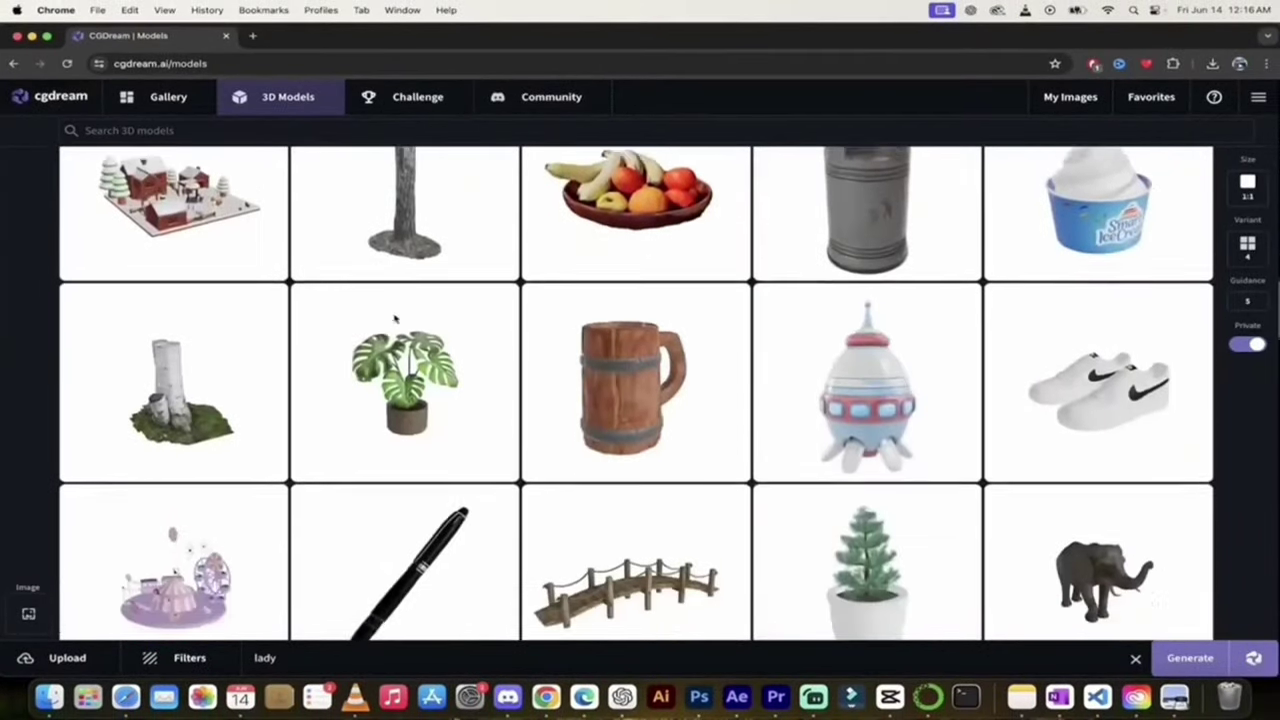
{"action": "scroll", "coordinate": [553, 370], "scroll_direction": "down", "scroll_amount": 8}
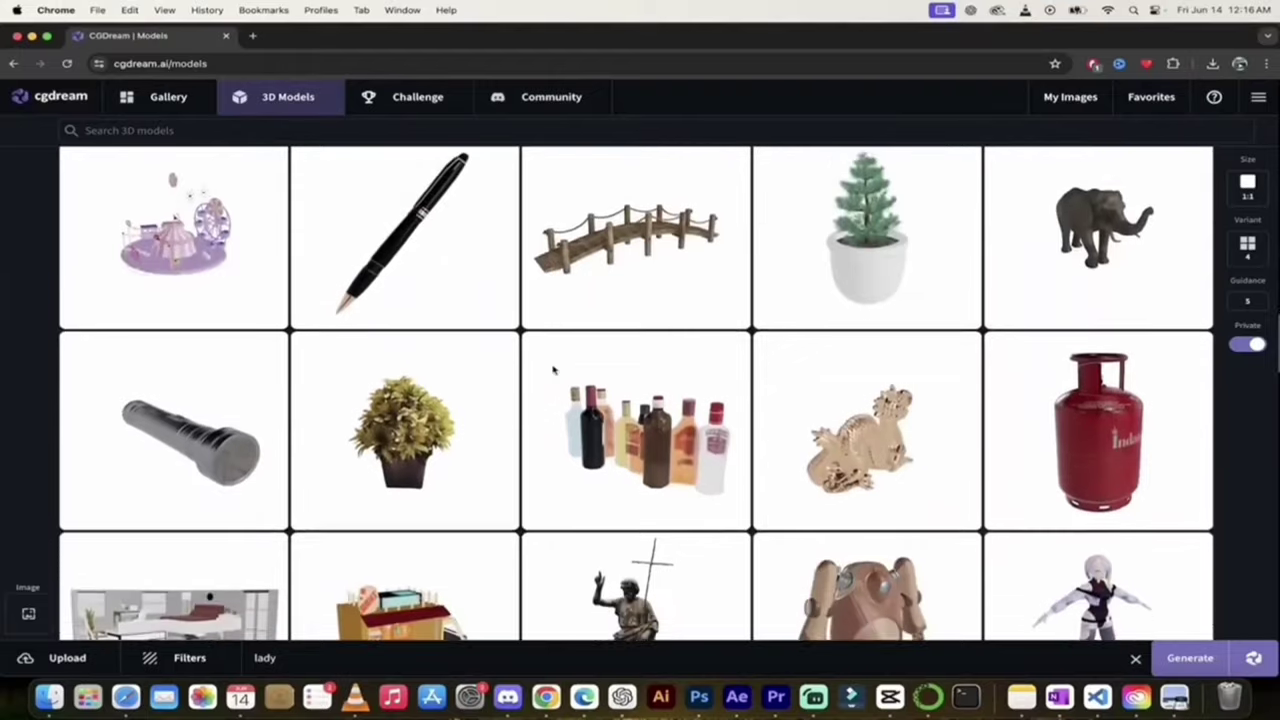
{"action": "scroll", "coordinate": [553, 370], "scroll_direction": "up", "scroll_amount": 20}
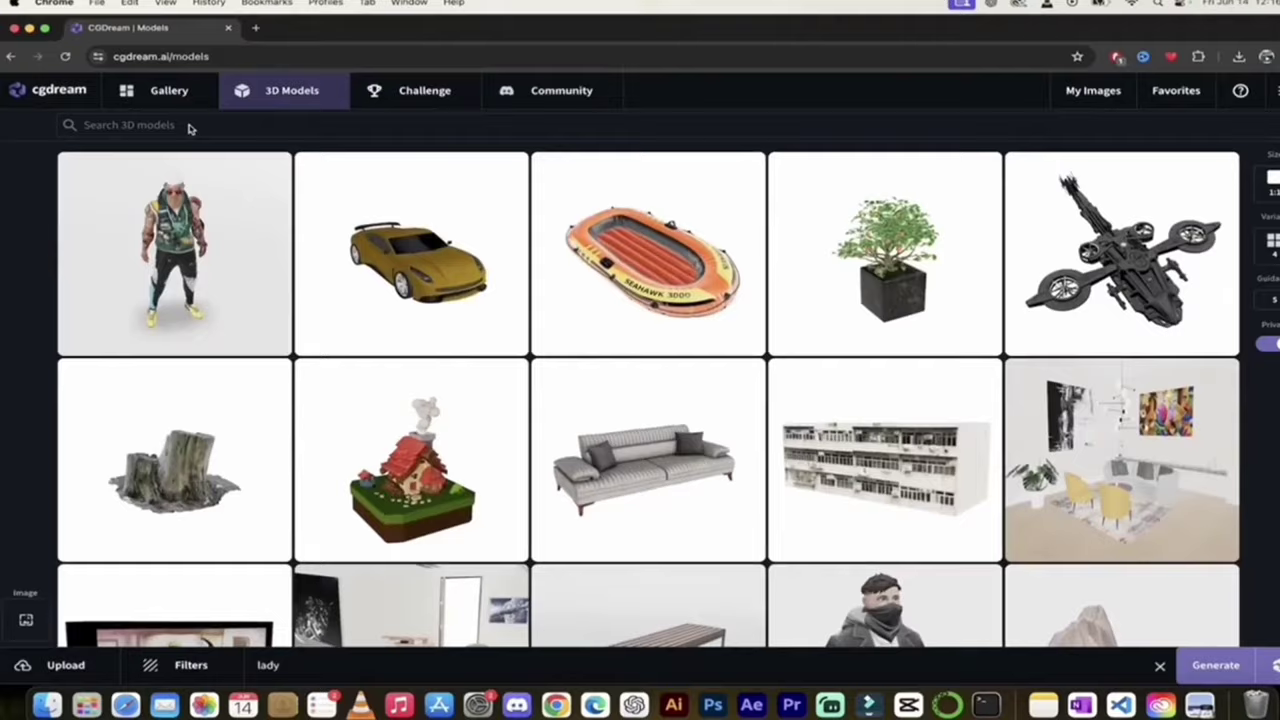
- Search the 3D model library for "dog" and look through the resulting models
{"action": "type", "text": "dog"}
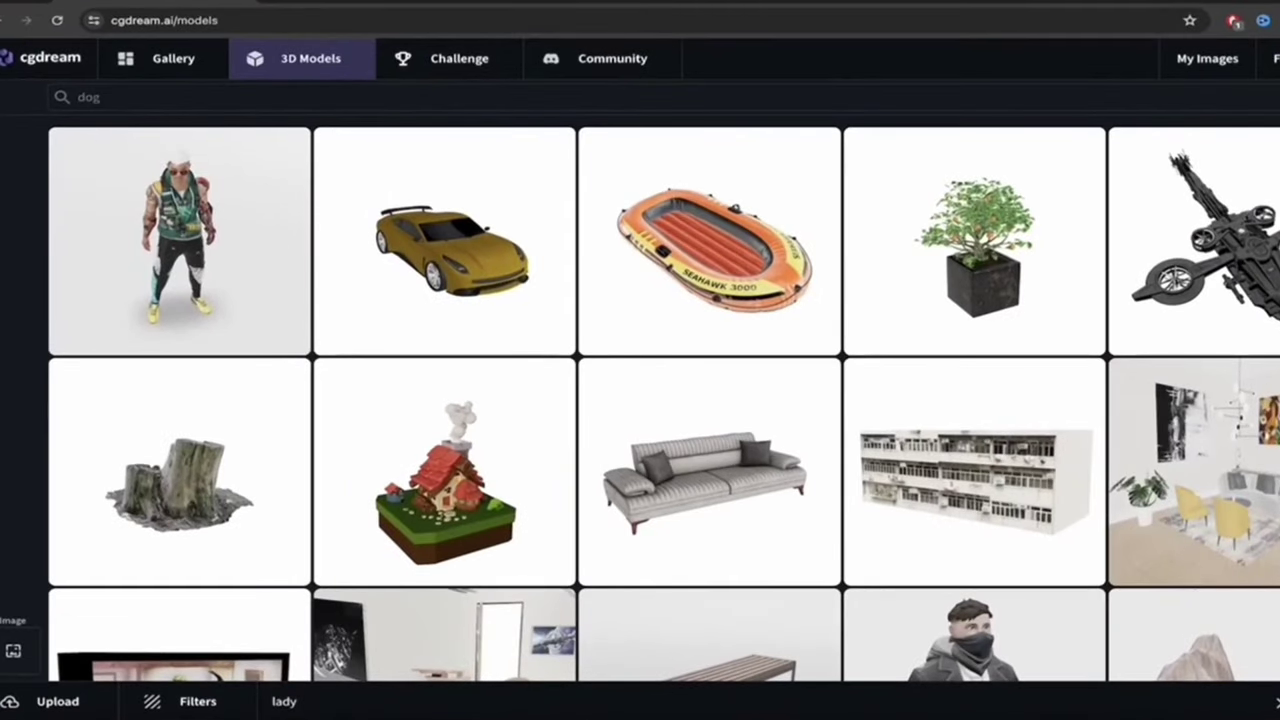
{"action": "key", "text": "Return"}
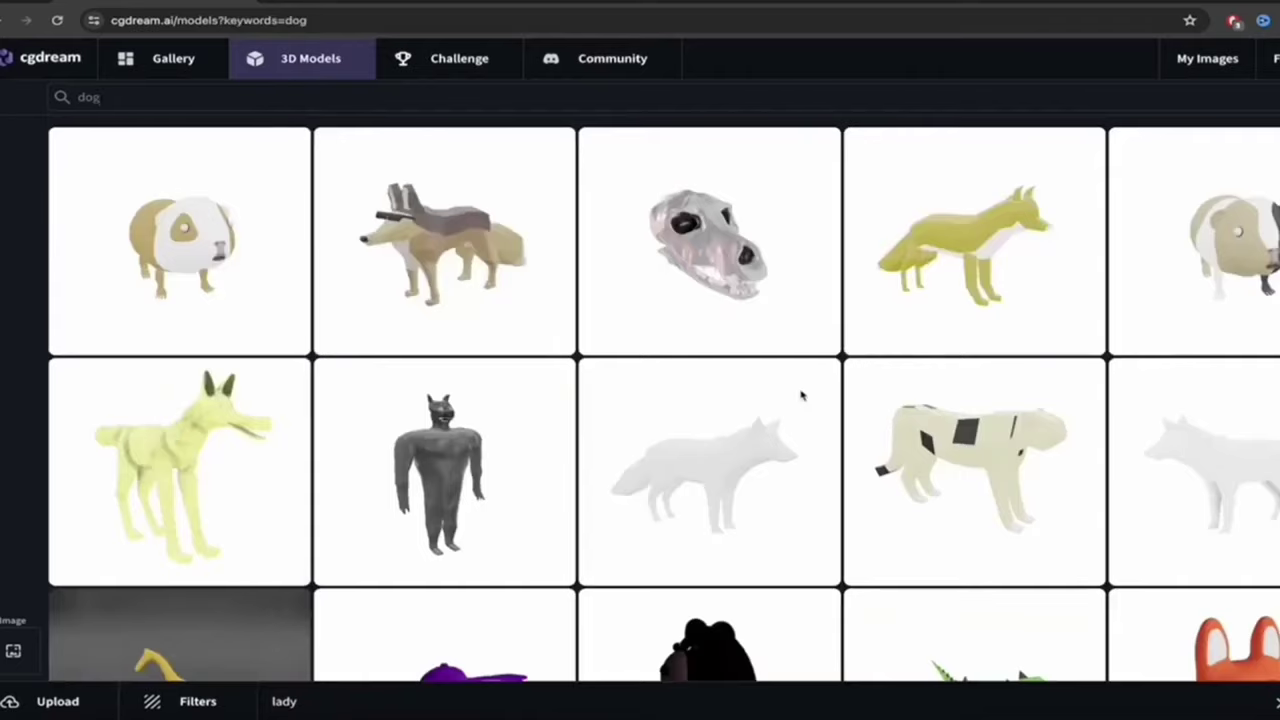
{"action": "scroll", "coordinate": [797, 394], "scroll_direction": "down", "scroll_amount": 3}
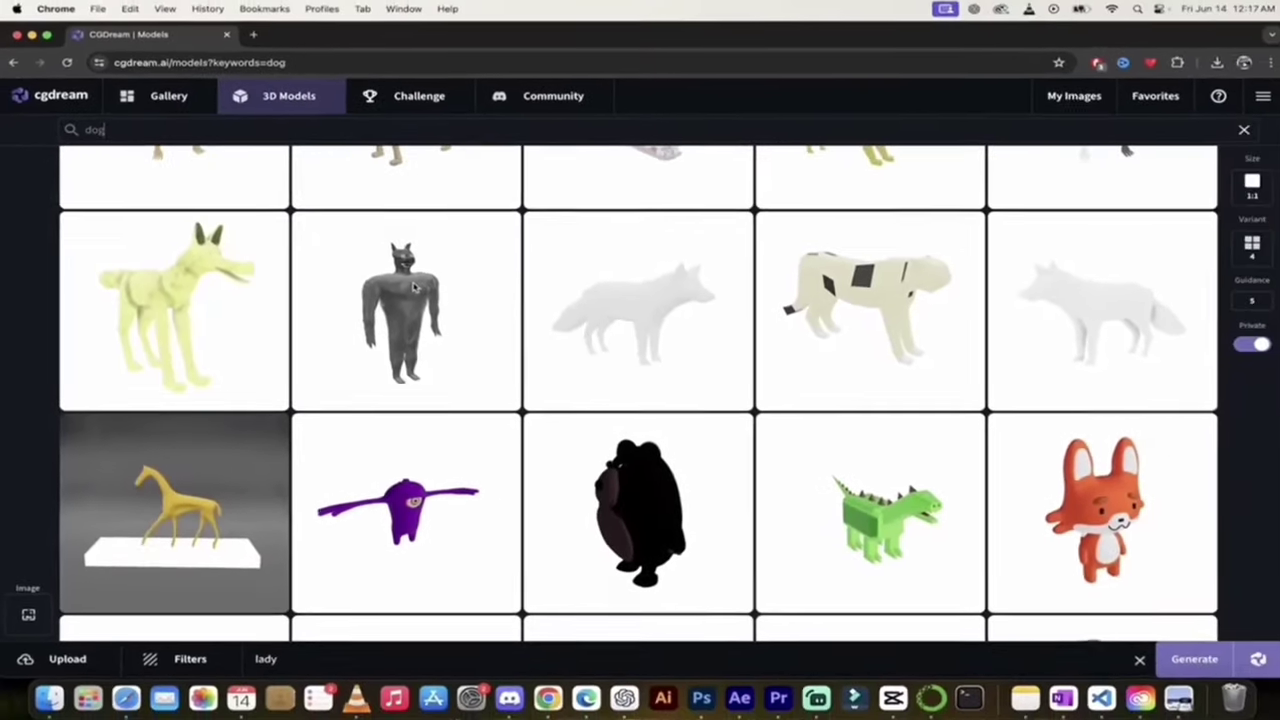
{"action": "scroll", "coordinate": [415, 287], "scroll_direction": "up", "scroll_amount": 3}
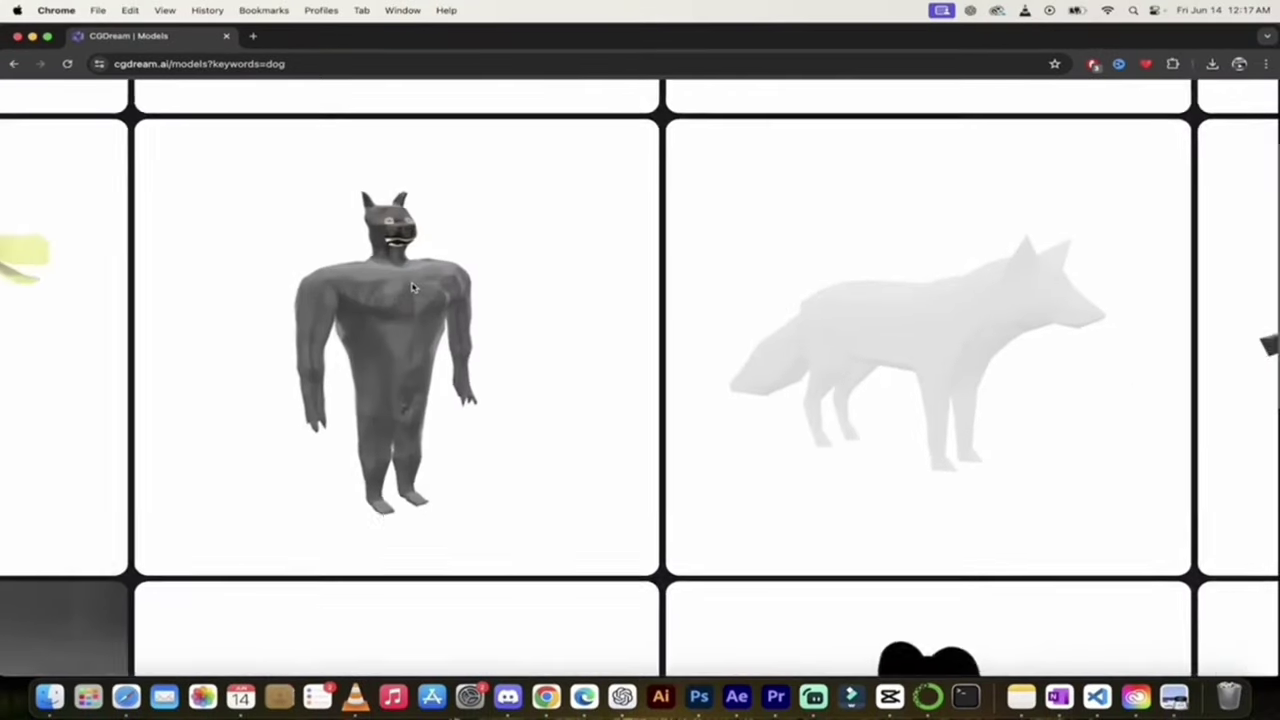
{"action": "scroll", "coordinate": [590, 330], "scroll_direction": "down", "scroll_amount": 3}
{"action": "scroll", "coordinate": [650, 360], "scroll_direction": "down", "scroll_amount": 1}
{"action": "scroll", "coordinate": [655, 340], "scroll_direction": "down", "scroll_amount": 5}
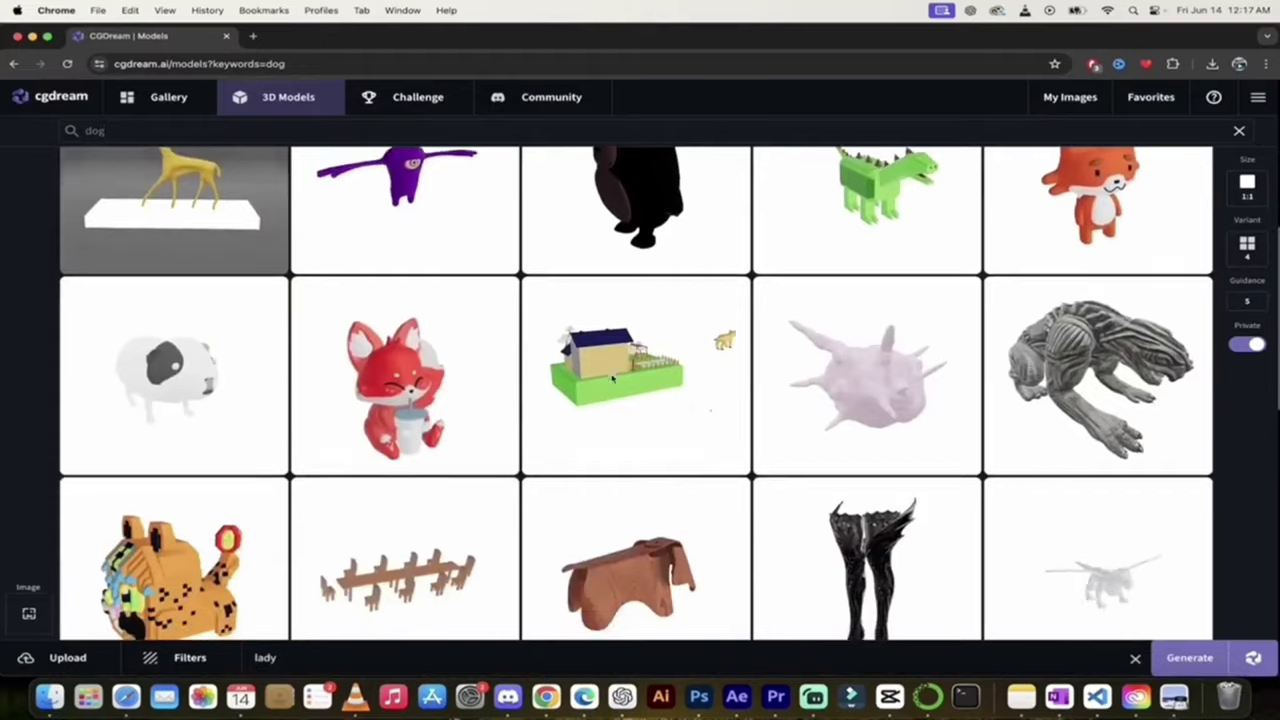
{"action": "scroll", "coordinate": [663, 310], "scroll_direction": "down", "scroll_amount": 5}
{"action": "scroll", "coordinate": [610, 378], "scroll_direction": "down", "scroll_amount": 10}
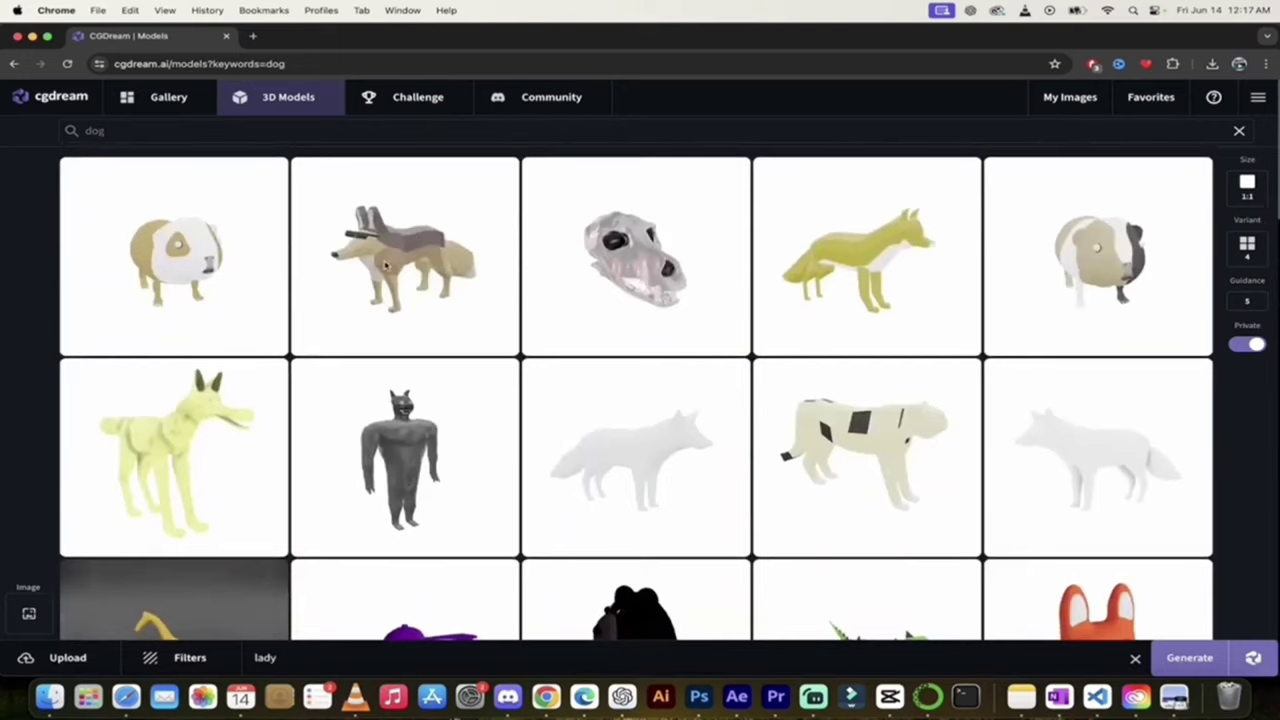
- Open the Low Poly Fox model with sunglasses and rotate it to a front three-quarter view
{"action": "left_click", "coordinate": [385, 263]}
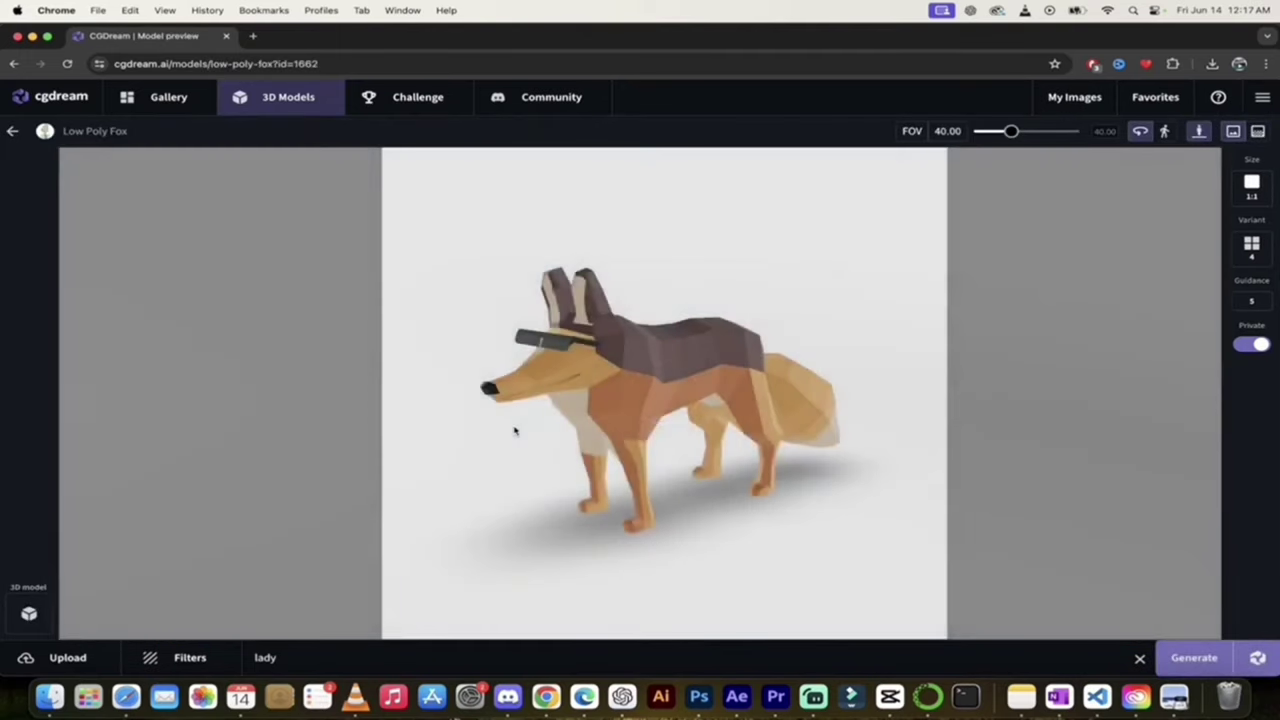
{"action": "left_click_drag", "start_coordinate": [551, 430], "coordinate": [686, 429]}
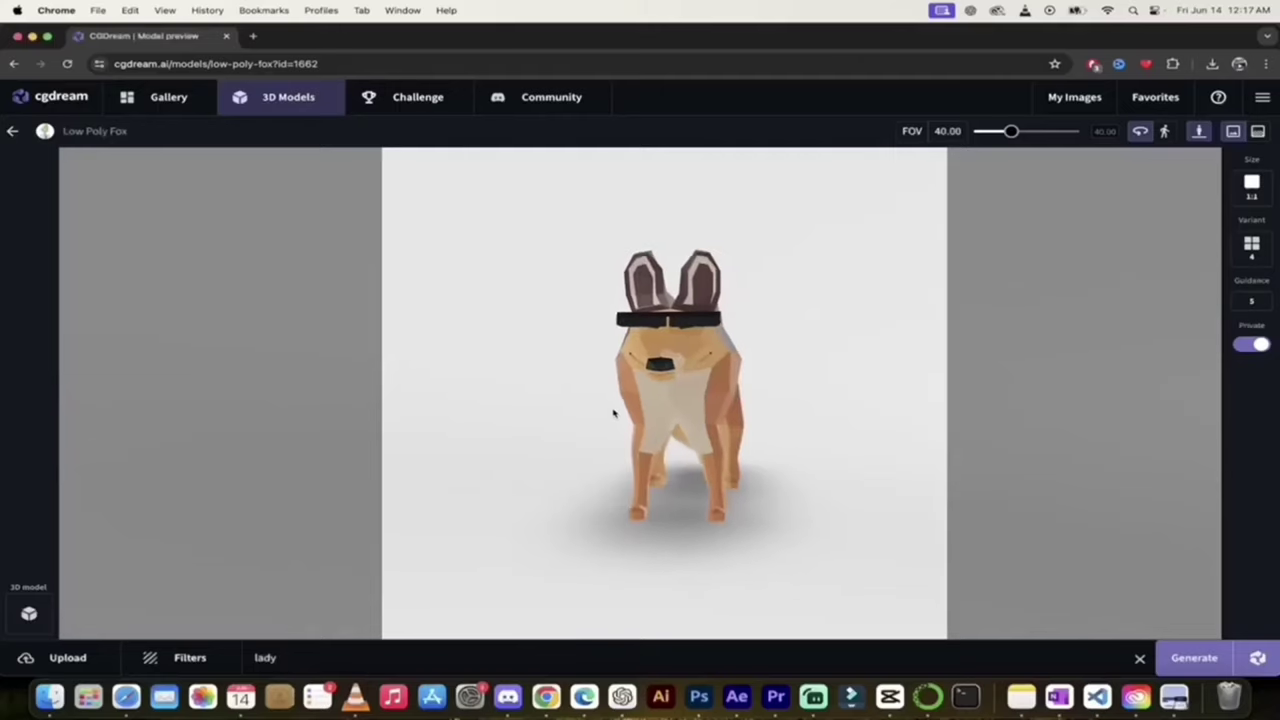
{"action": "left_click_drag", "start_coordinate": [614, 414], "coordinate": [581, 425]}
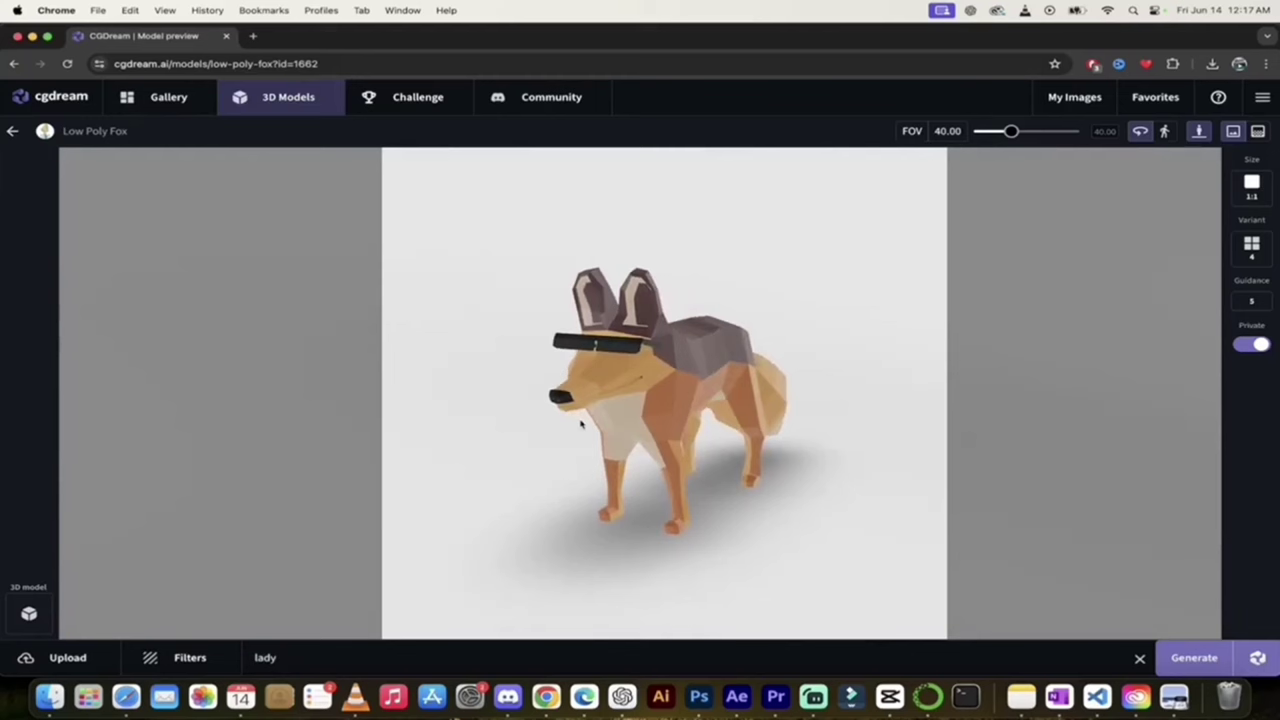
- Replace the prompt with "dog" for the fox model and open the recommended filters
{"action": "double_click", "coordinate": [290, 660]}
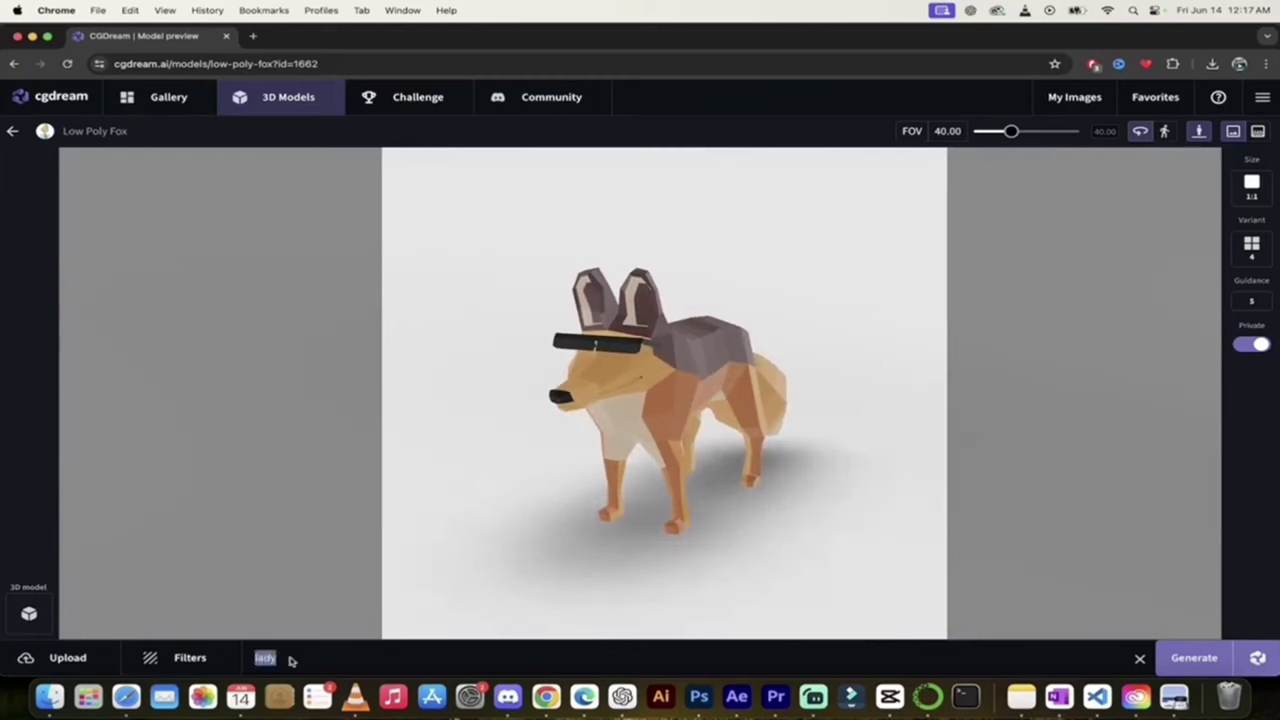
{"action": "type", "text": "dog"}
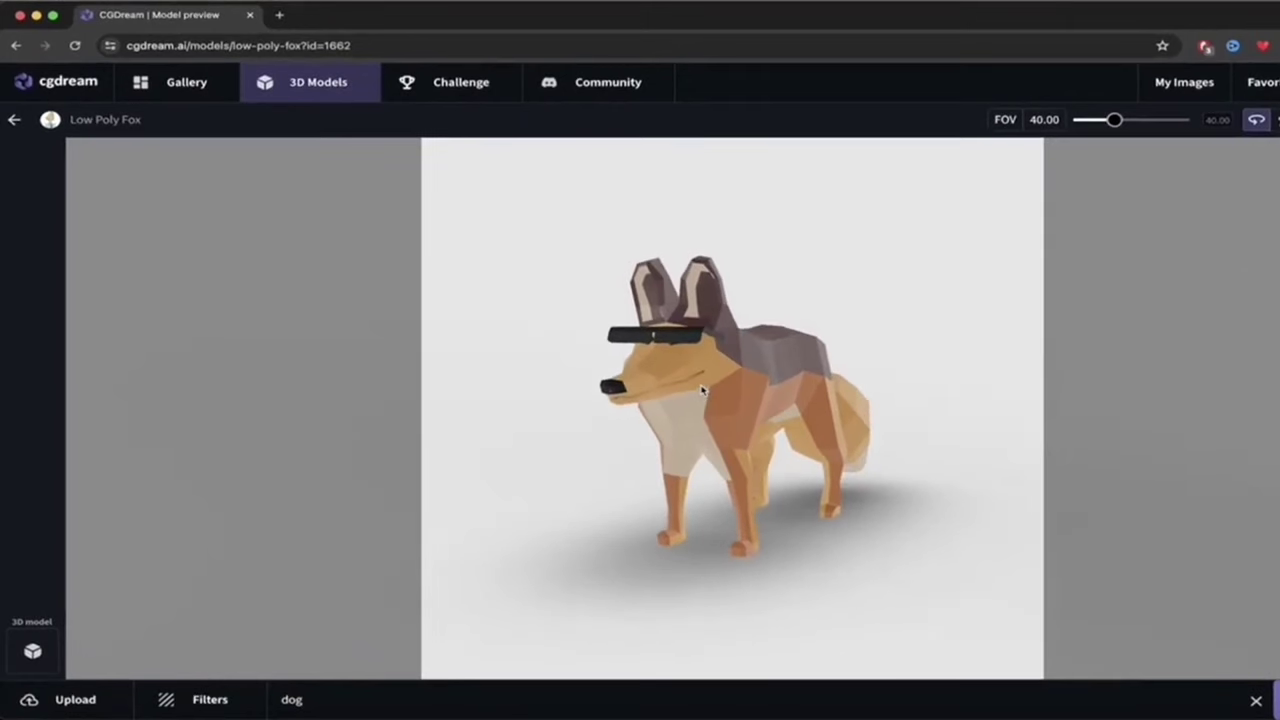
{"action": "left_click", "coordinate": [212, 700]}
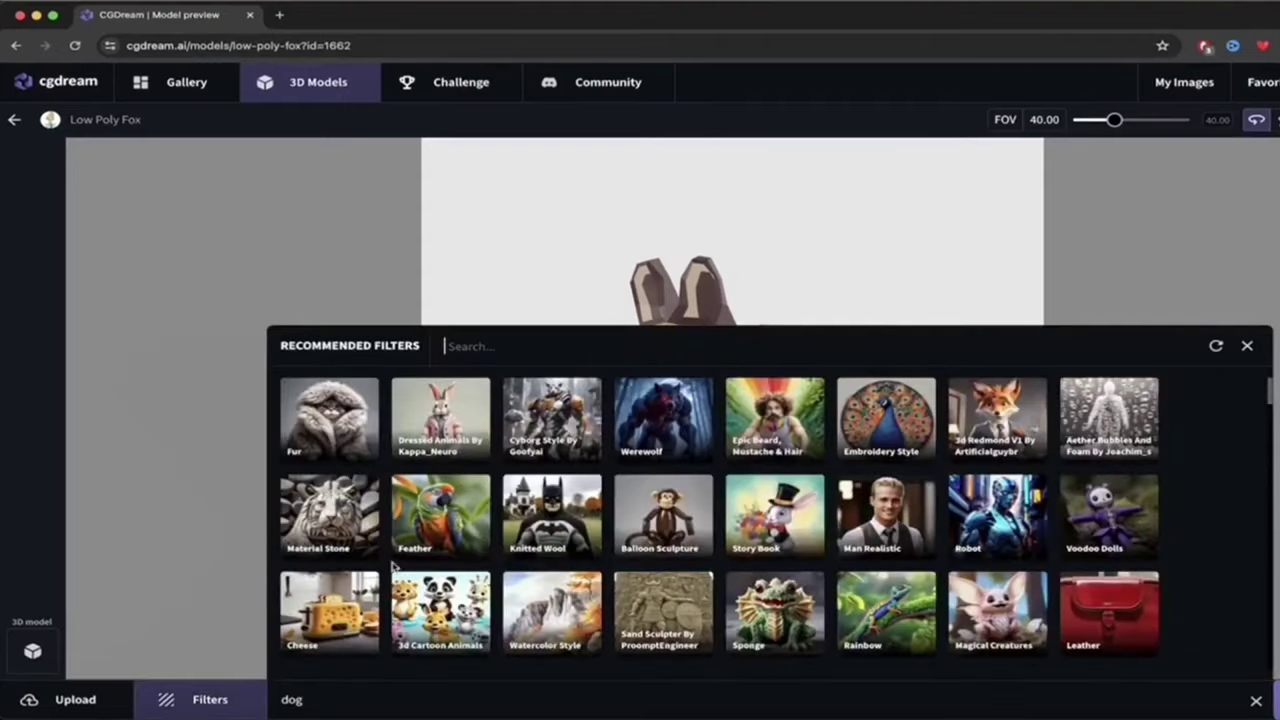